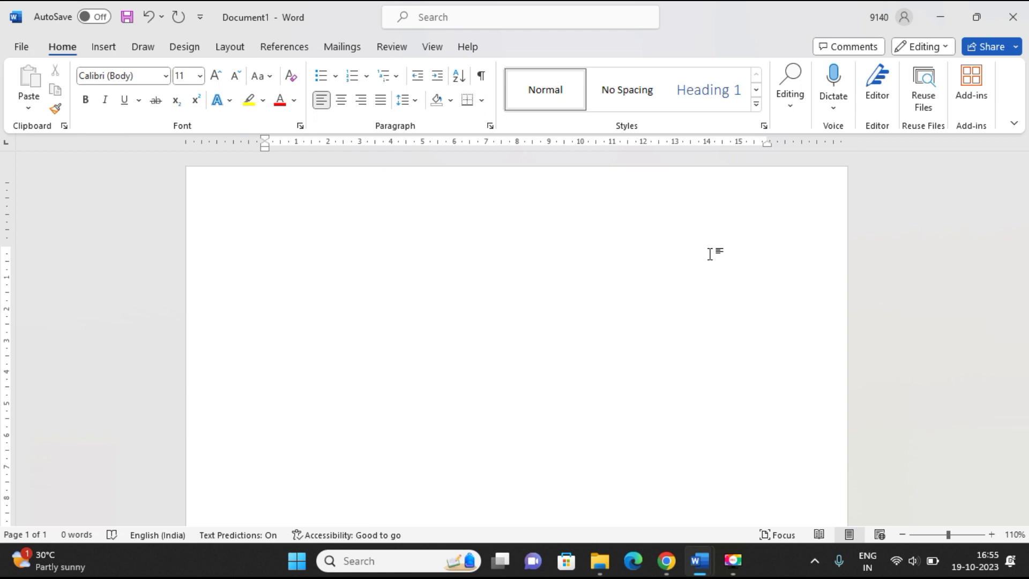
# Enter Air, Water, Sand, Tree and Oxygen as five separate lines, fixing the Water typo
pyautogui.write('A')
pyautogui.write('ir')
pyautogui.press('Return')
pyautogui.write('Wt')
pyautogui.press('BackSpace')
pyautogui.write('ater')
pyautogui.press('Return')
pyautogui.write('Sand ')
pyautogui.write('Tree ')
pyautogui.write('Oxy')
pyautogui.write('ge')
pyautogui.write('n')
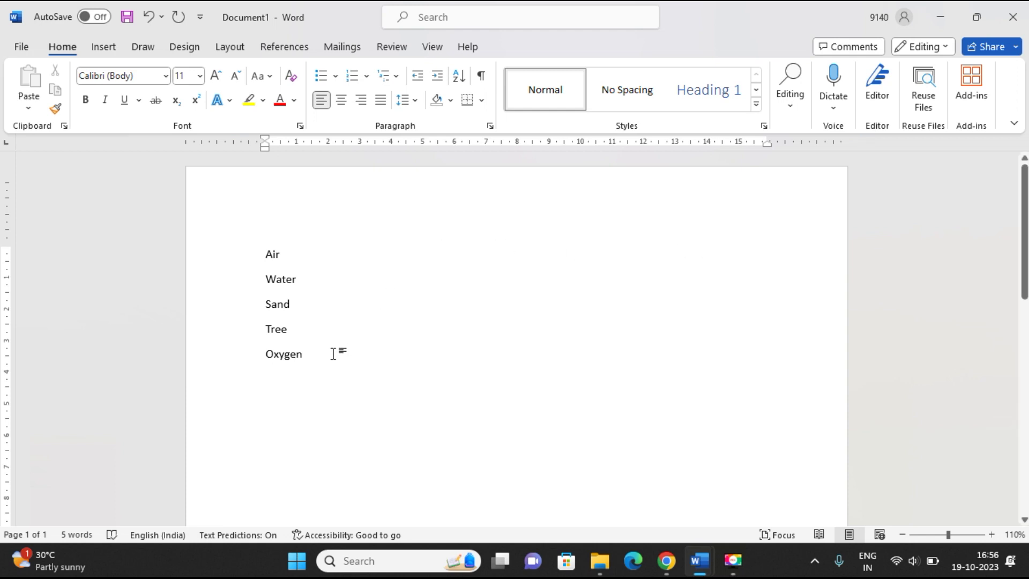
pyautogui.moveTo(306, 354); pyautogui.dragTo(284, 255)
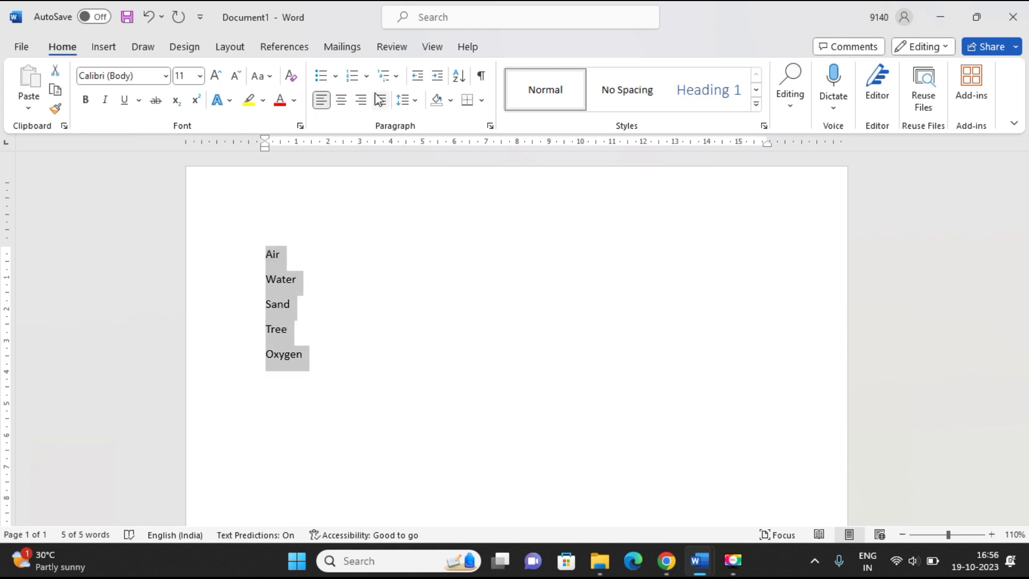
pyautogui.click(313, 359)
pyautogui.moveTo(314, 359); pyautogui.dragTo(272, 255)
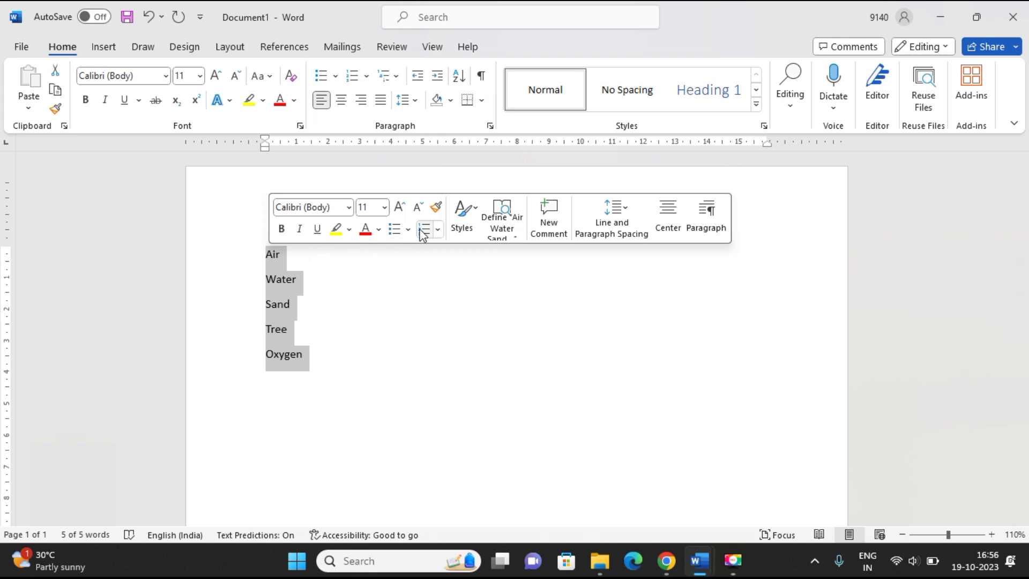
pyautogui.click(441, 230)
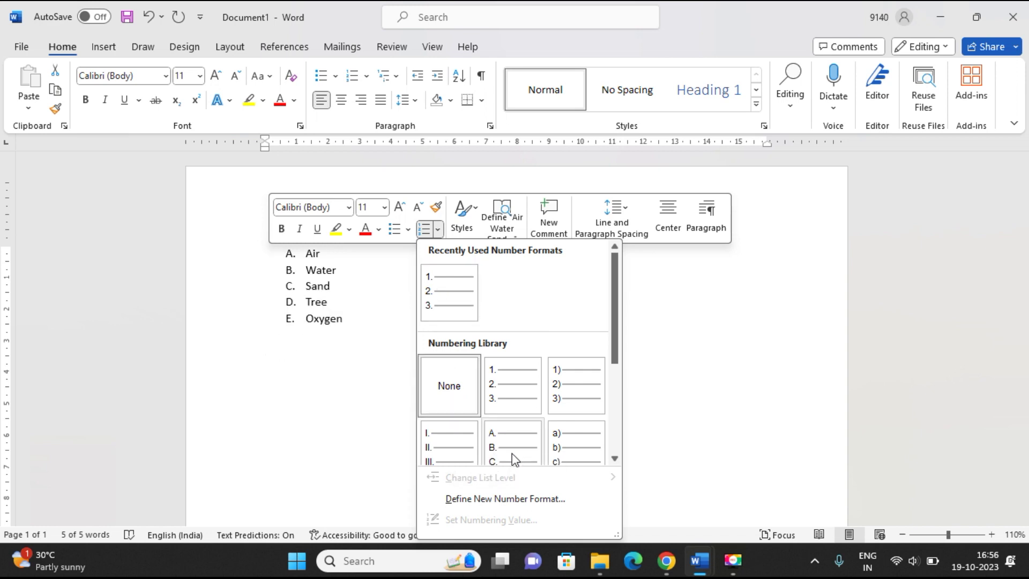
pyautogui.scroll(-3, 512, 453)
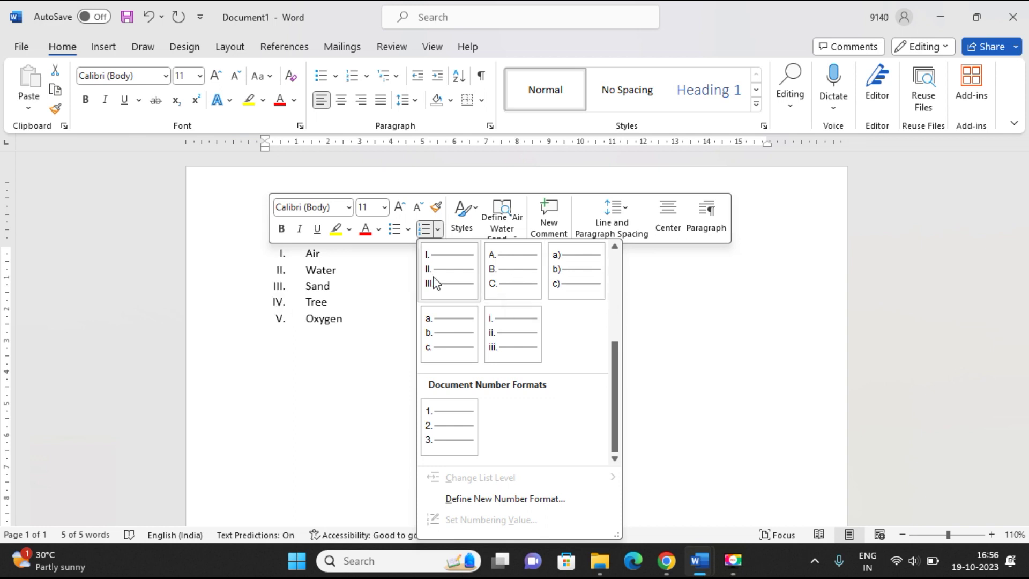
pyautogui.scroll(3, 506, 309)
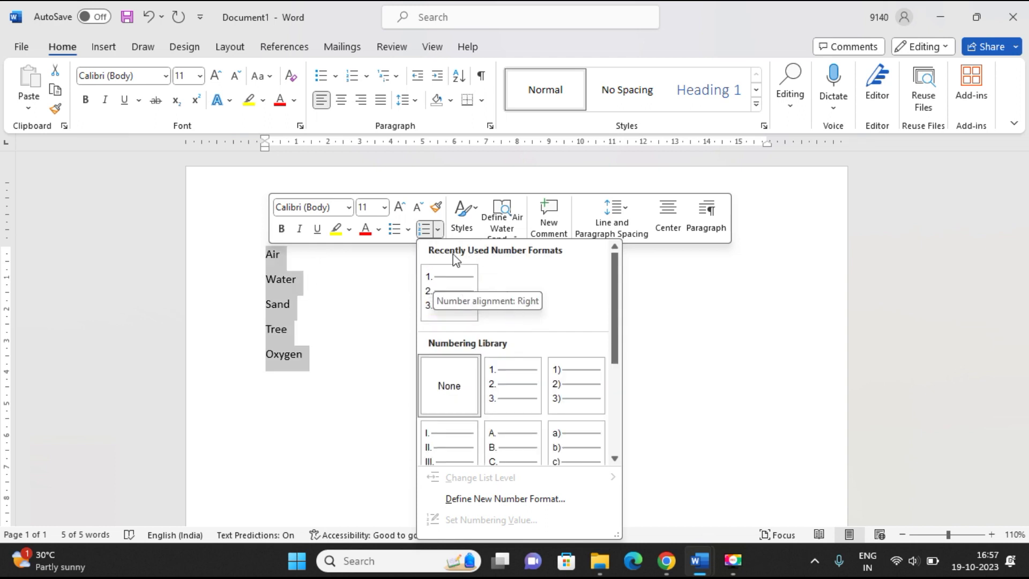
pyautogui.click(355, 292)
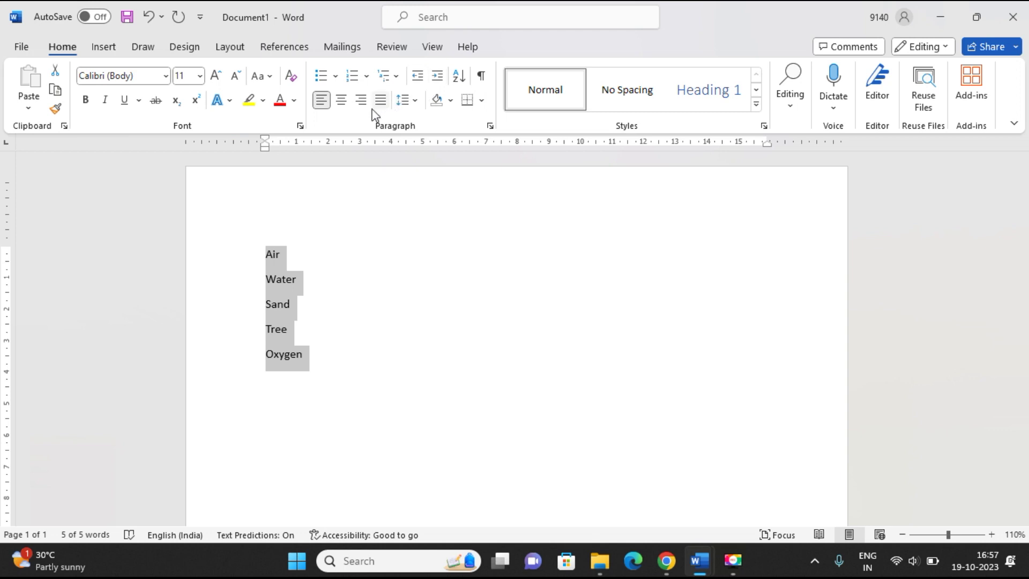
pyautogui.click(378, 317)
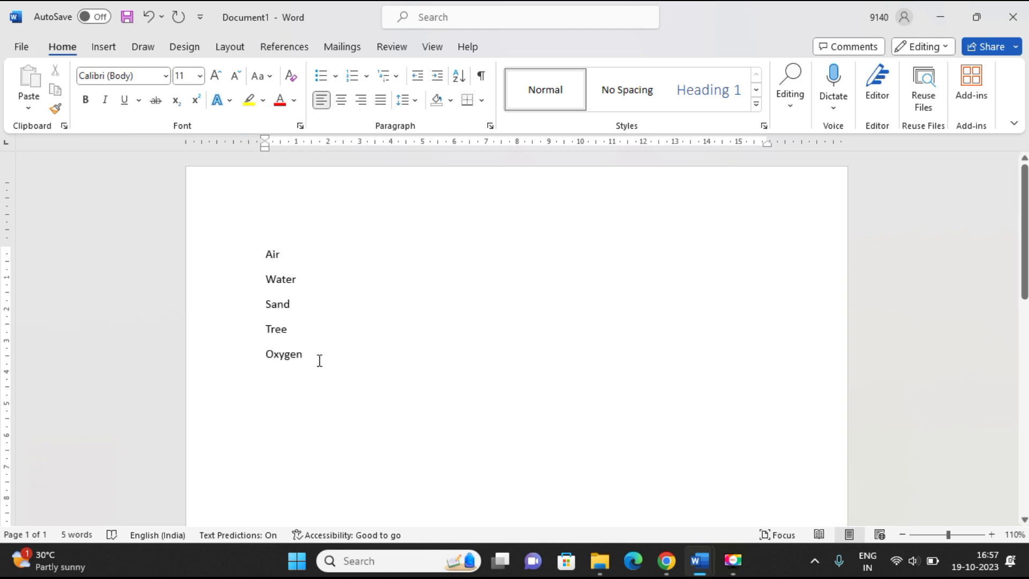
# Apply 1–5 numbering to the five keyword lines Air through Oxygen
pyautogui.moveTo(322, 360); pyautogui.dragTo(274, 252)
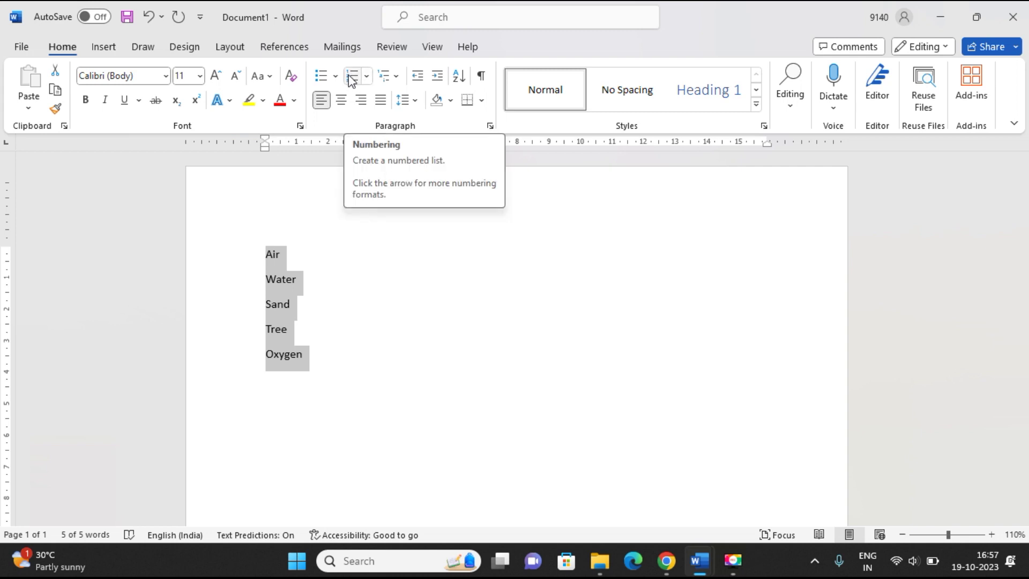
pyautogui.click(351, 80)
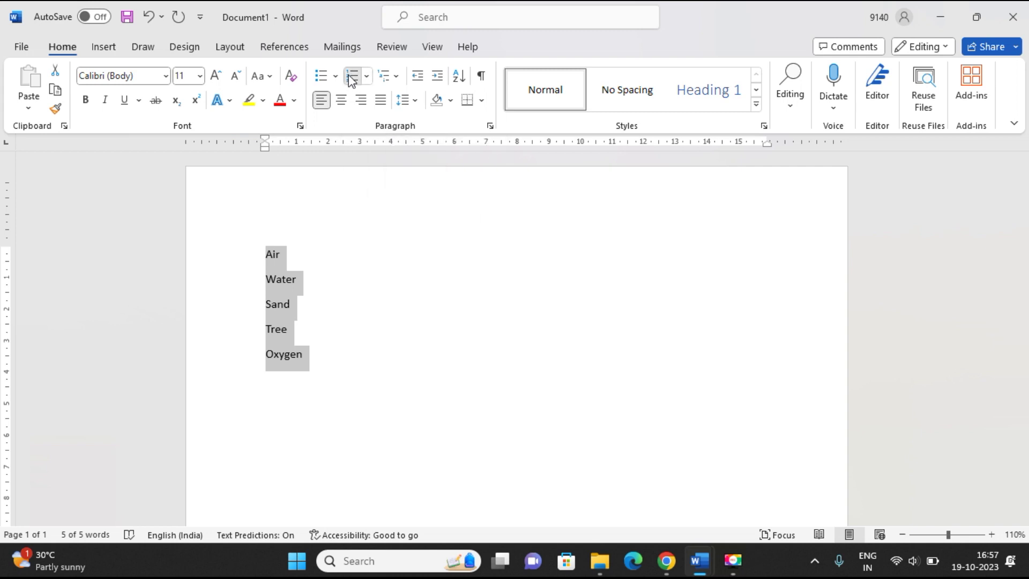
pyautogui.click(395, 270)
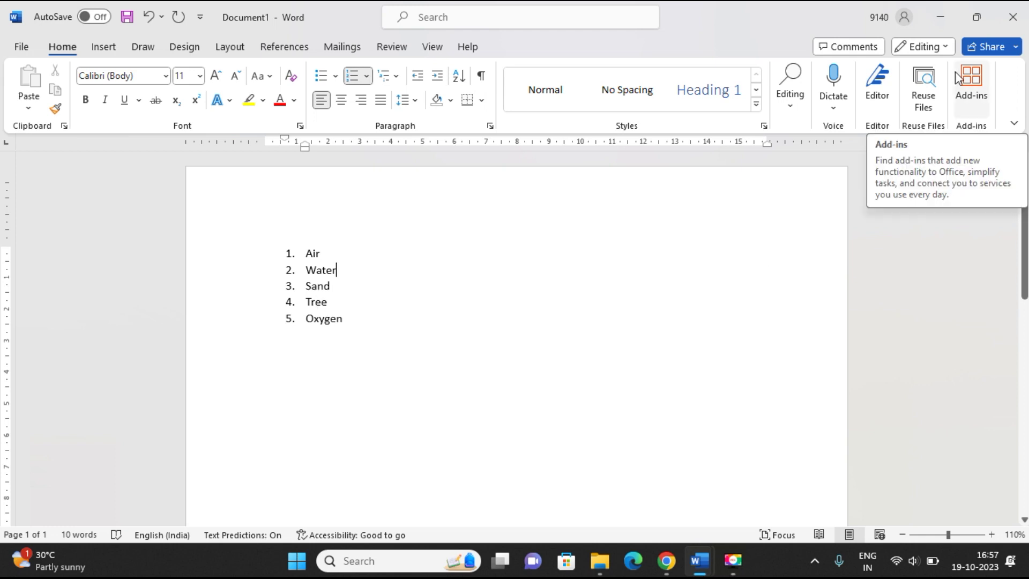
pyautogui.click(329, 254)
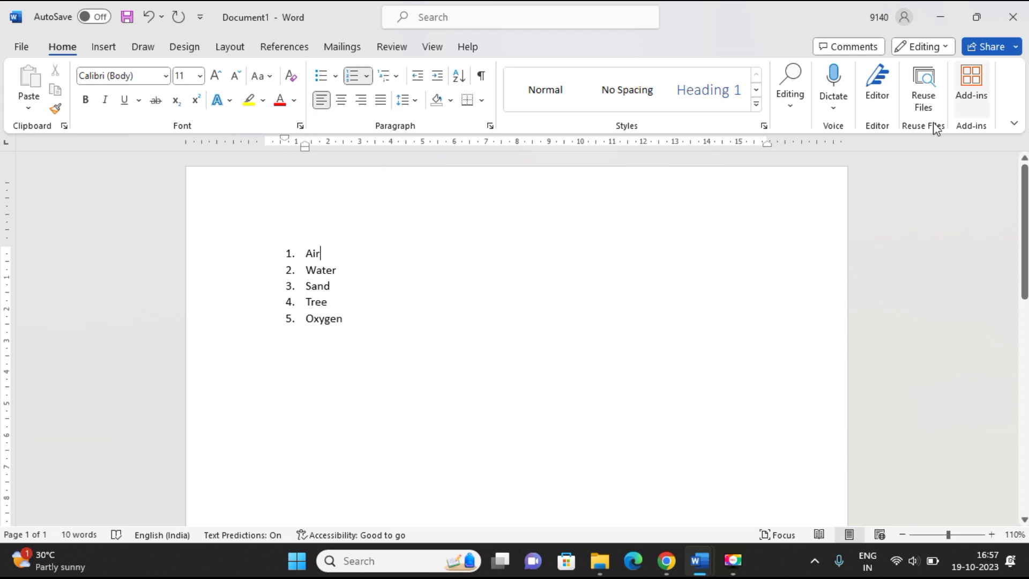
# Add Purifier as a new numbered item directly after Water
pyautogui.click(352, 271)
pyautogui.click(723, 110)
pyautogui.press('Return')
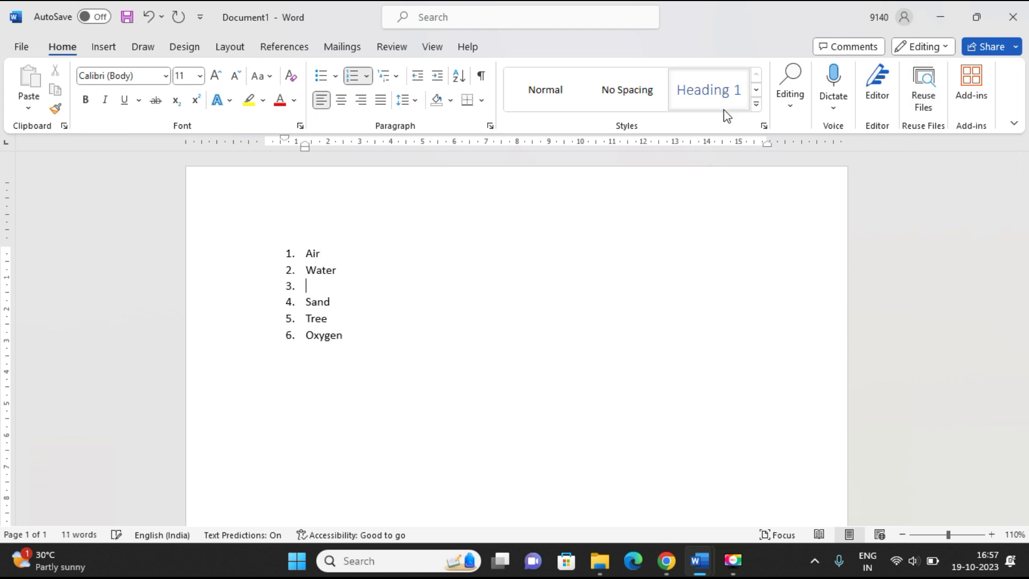
pyautogui.write('Purifid')
pyautogui.press('BackSpace')
pyautogui.write('er')
# Add Branches as a new numbered item directly after Tree
pyautogui.click(332, 320)
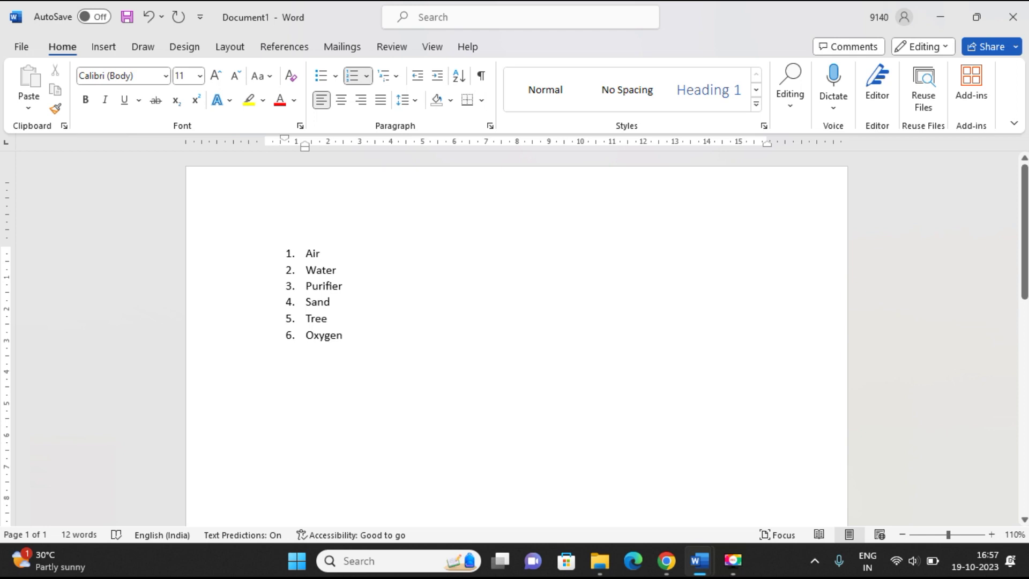
pyautogui.press('Return')
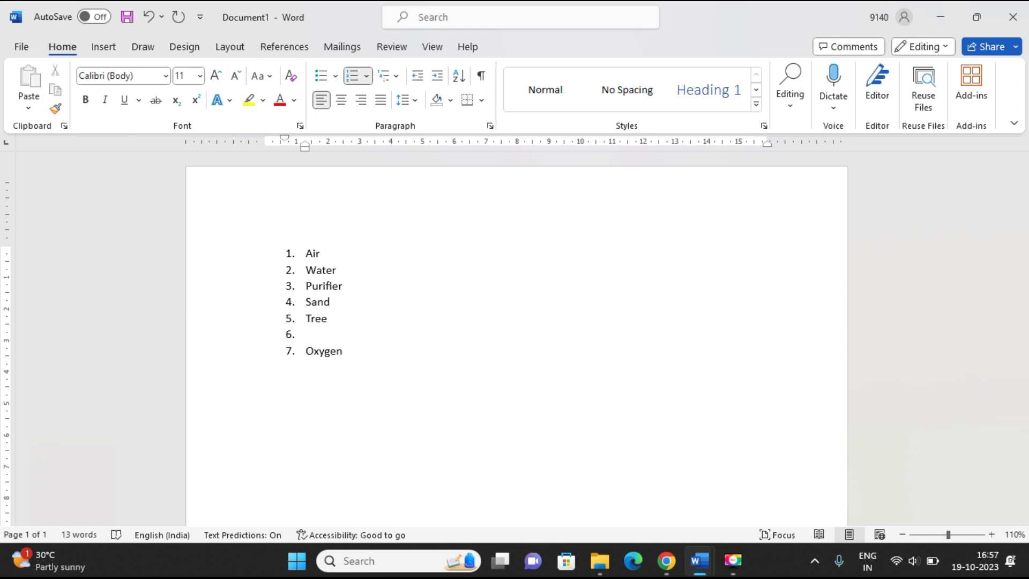
pyautogui.write('Branc')
pyautogui.write('hes')
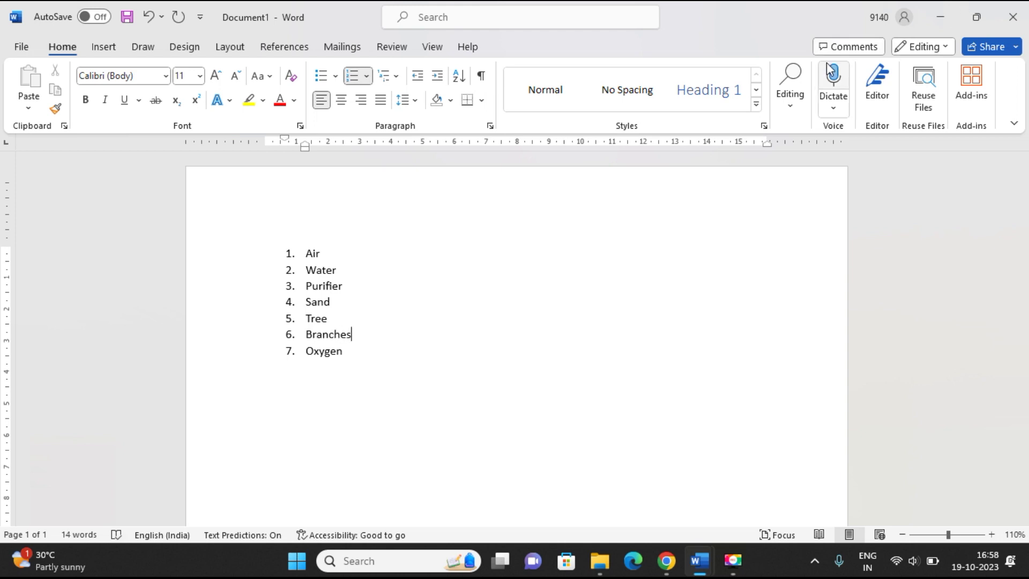
pyautogui.moveTo(346, 287)
pyautogui.mouseDown()
pyautogui.moveTo(308, 271)
pyautogui.moveTo(305, 288)
pyautogui.mouseUp()
pyautogui.click(347, 287)
pyautogui.click(306, 286)
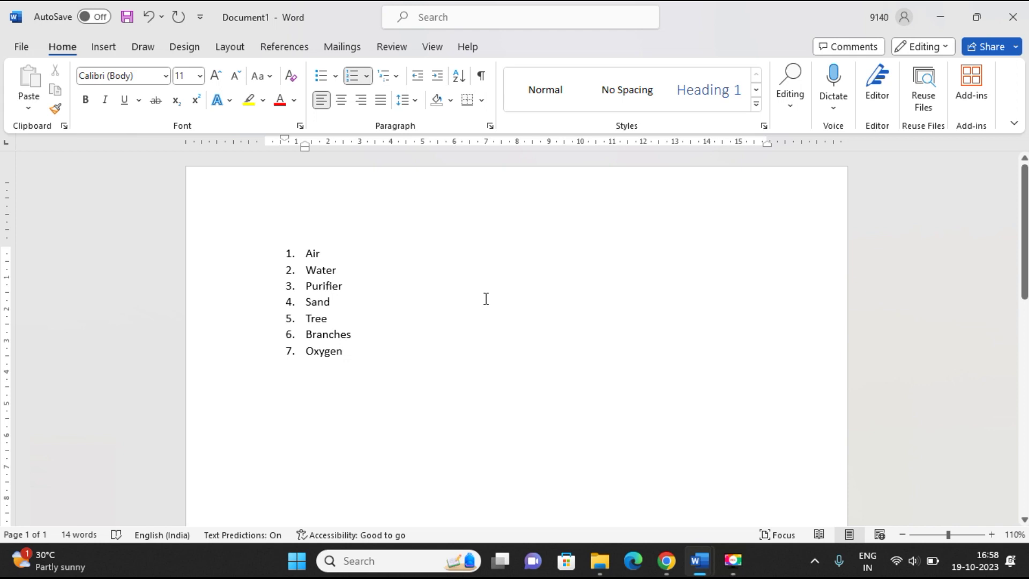
# Demote Purifier to item a. under Water and add Purit beneath it as roman item i
pyautogui.press('Tab')
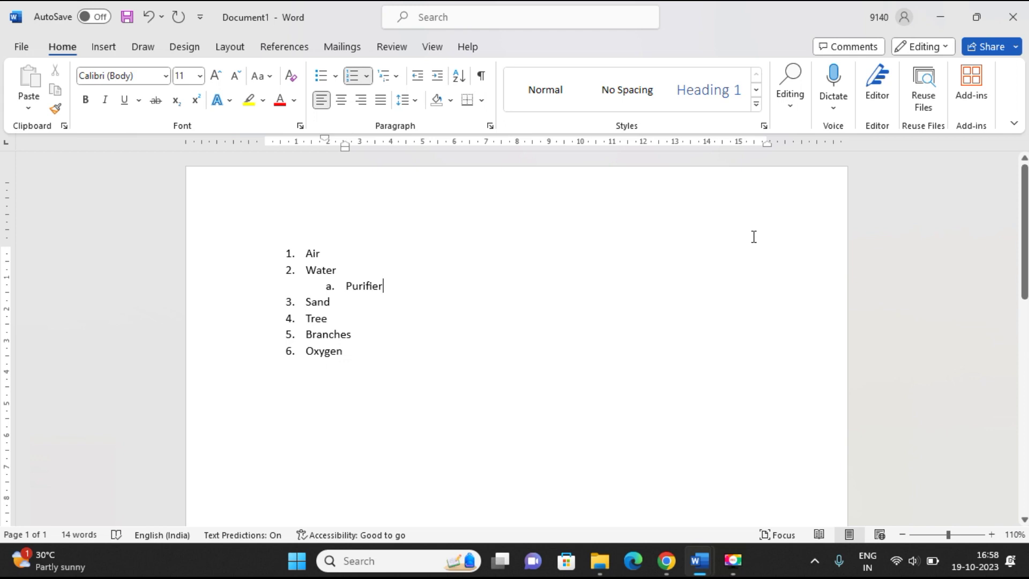
pyautogui.press('Return')
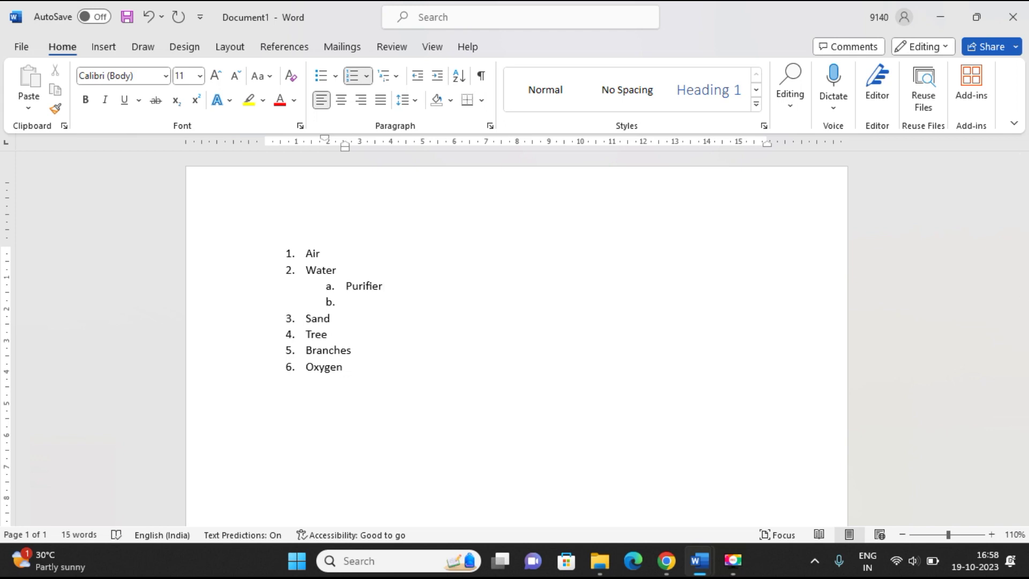
pyautogui.write('Purit')
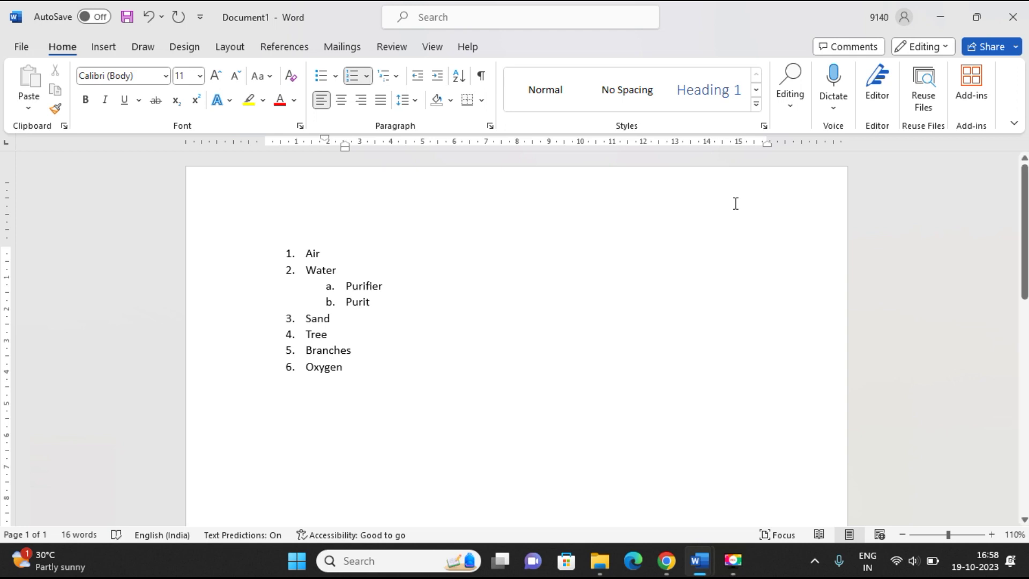
pyautogui.click(347, 301)
pyautogui.press('Tab')
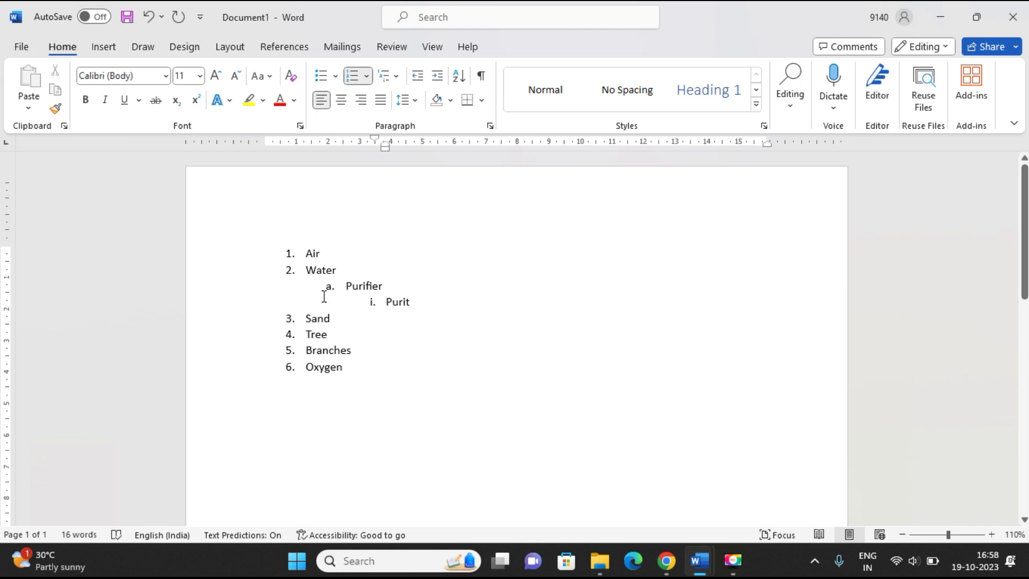
pyautogui.click(306, 271)
pyautogui.moveTo(335, 286)
pyautogui.mouseDown()
pyautogui.moveTo(414, 287)
pyautogui.moveTo(384, 302)
pyautogui.mouseUp()
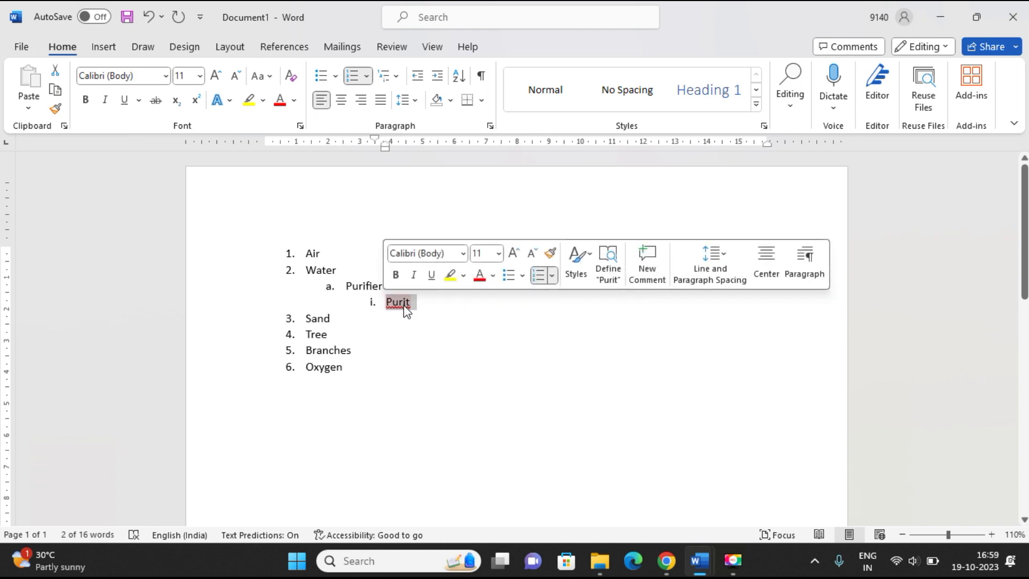
pyautogui.click(351, 305)
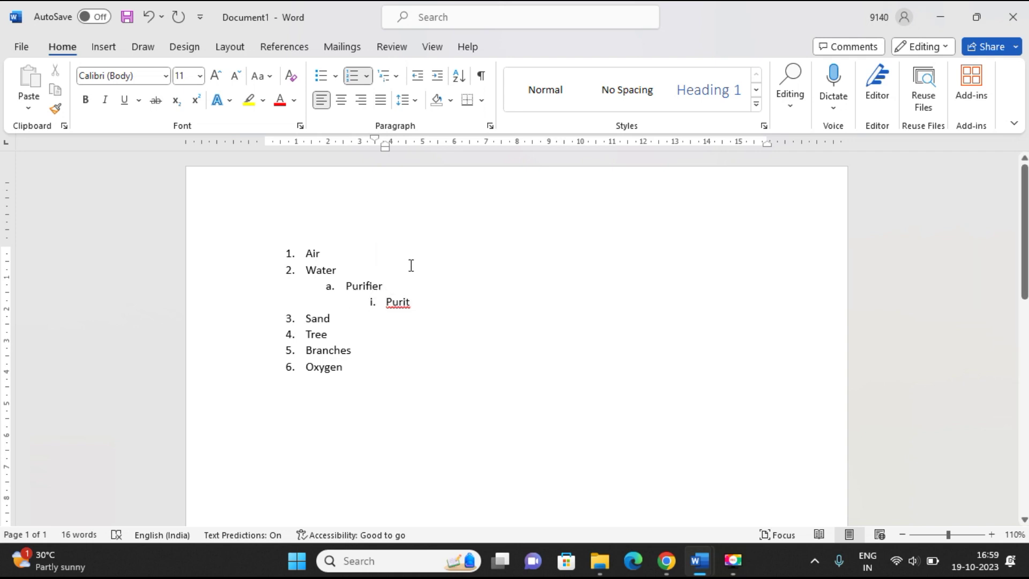
pyautogui.scroll(-1, 411, 266)
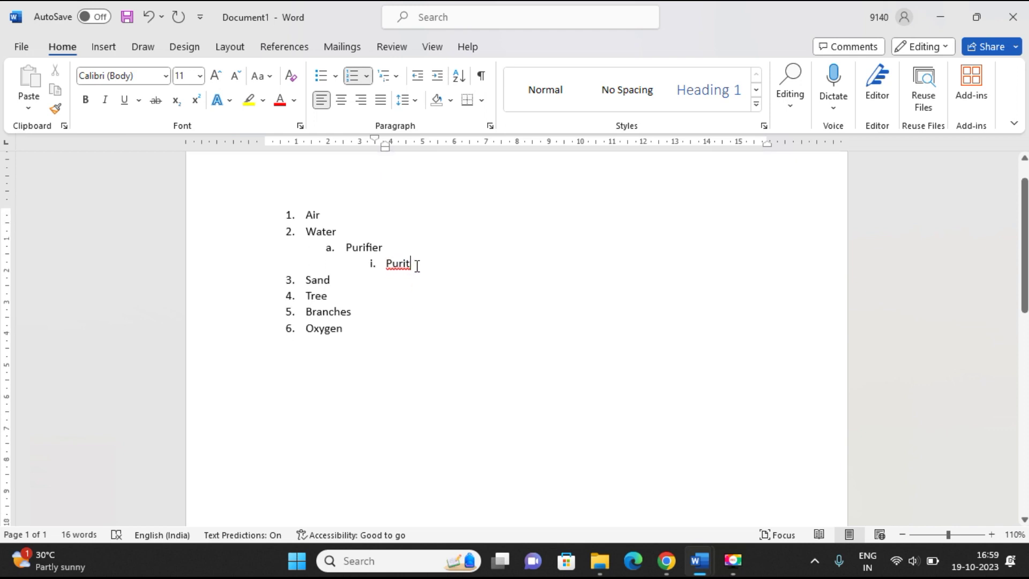
pyautogui.click(316, 295)
pyautogui.press('Tab')
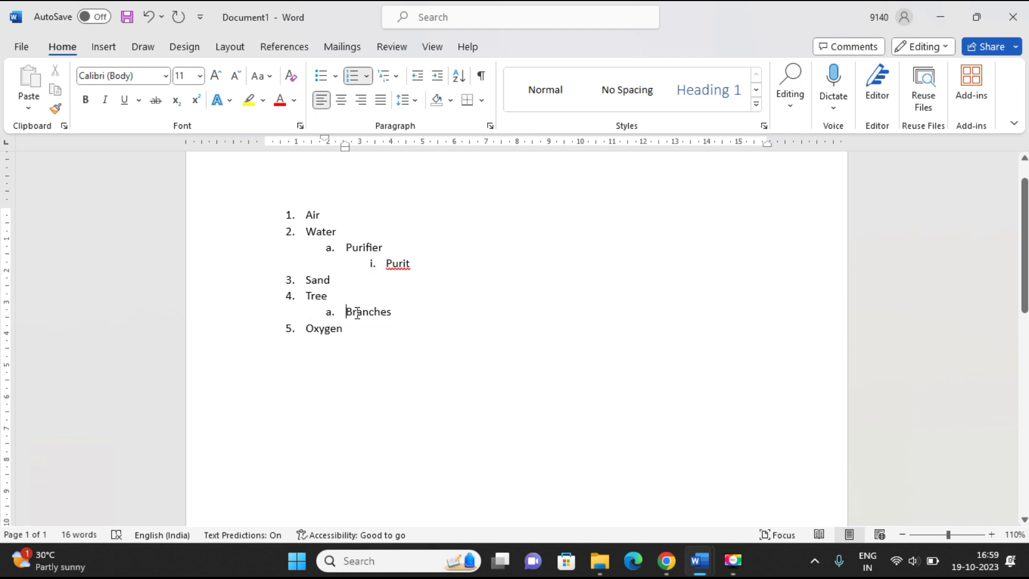
pyautogui.click(361, 342)
pyautogui.moveTo(347, 330); pyautogui.dragTo(298, 214)
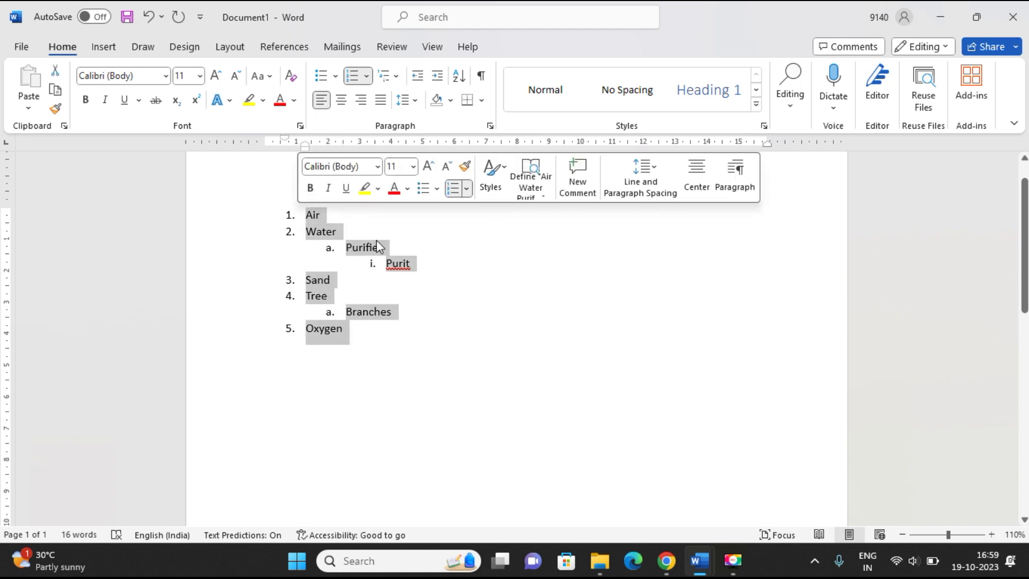
pyautogui.click(445, 324)
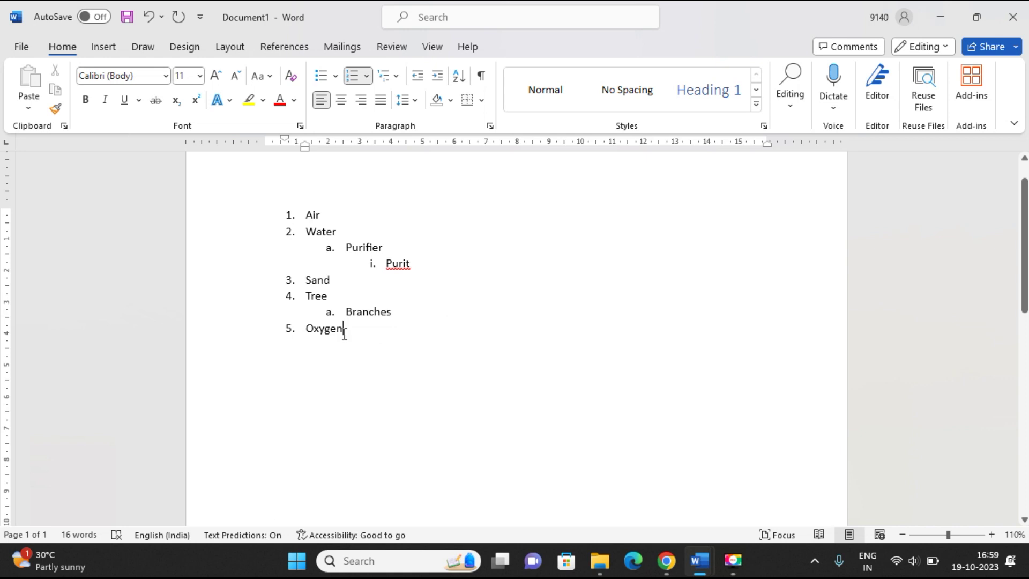
pyautogui.moveTo(344, 333); pyautogui.dragTo(301, 214)
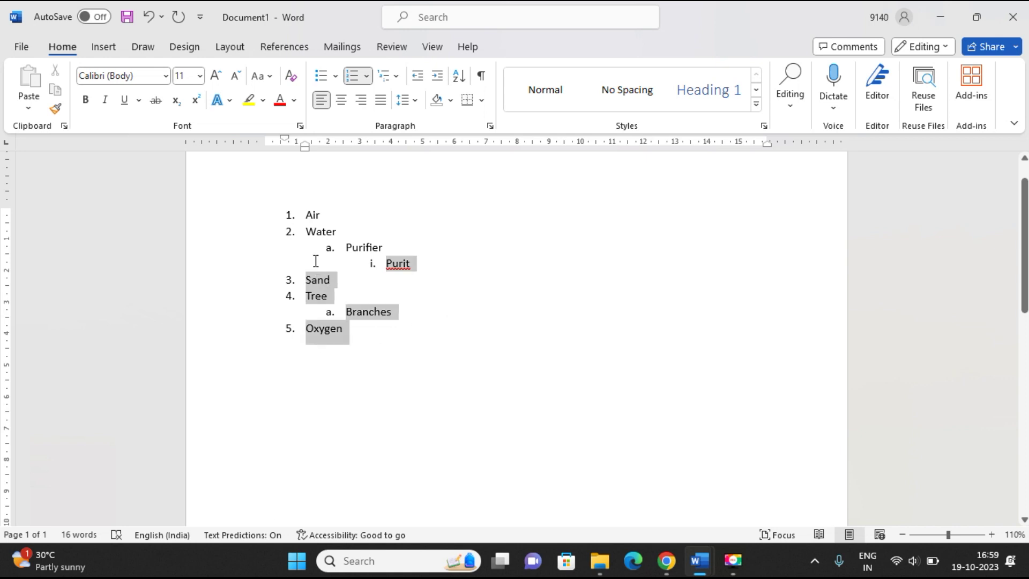
pyautogui.click(377, 337)
pyautogui.click(347, 313)
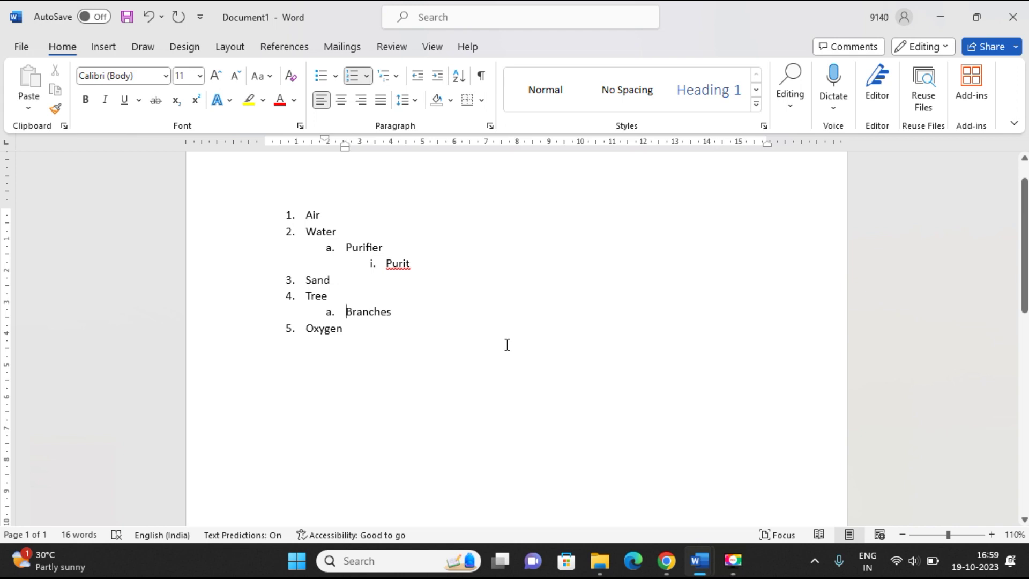
# Settle Branches as a demoted sub-item under Tree after trying its other levels
pyautogui.hotkey('shift', 'Tab')
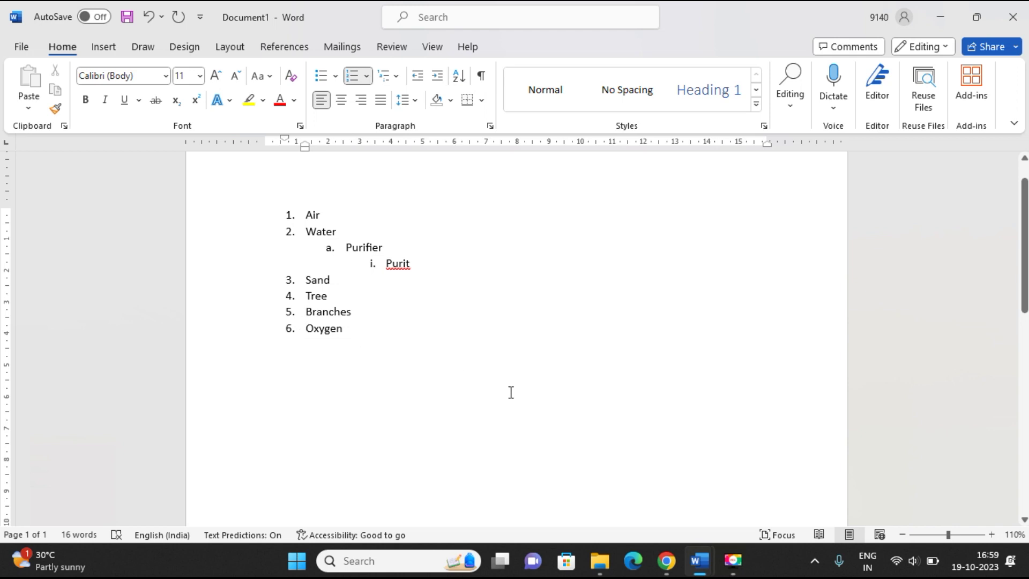
pyautogui.press('Tab')
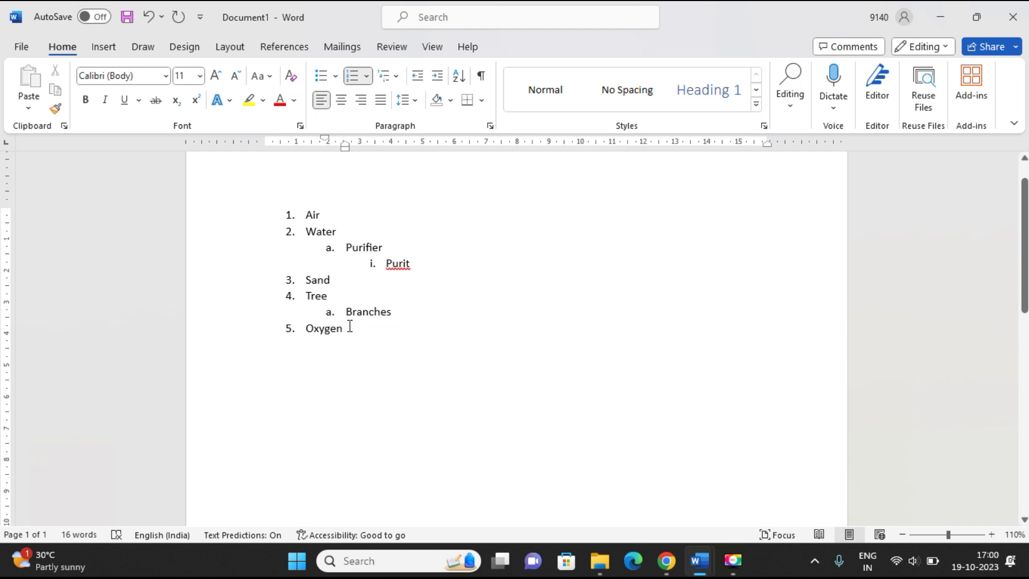
pyautogui.click(151, 18)
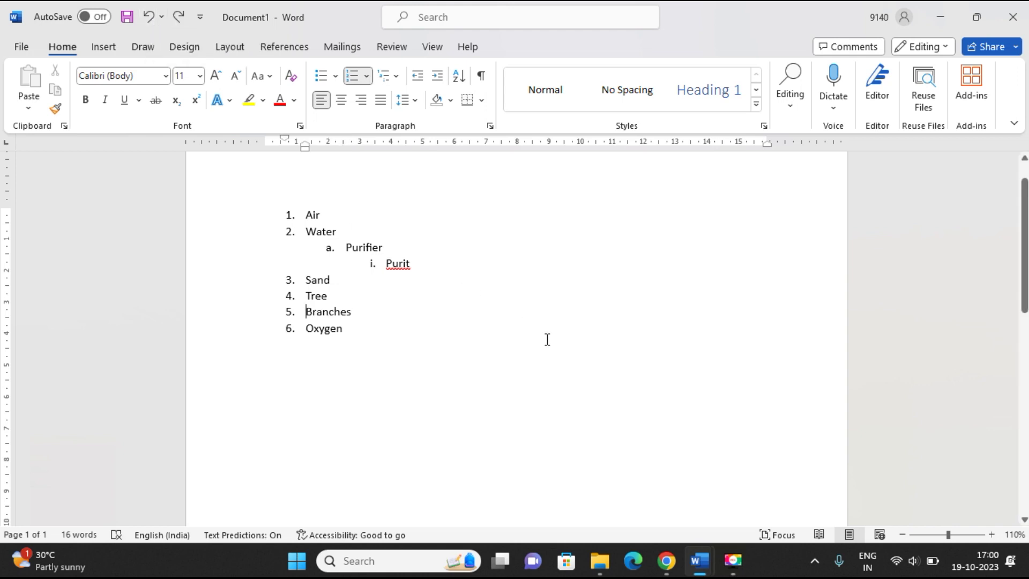
pyautogui.press('Tab')
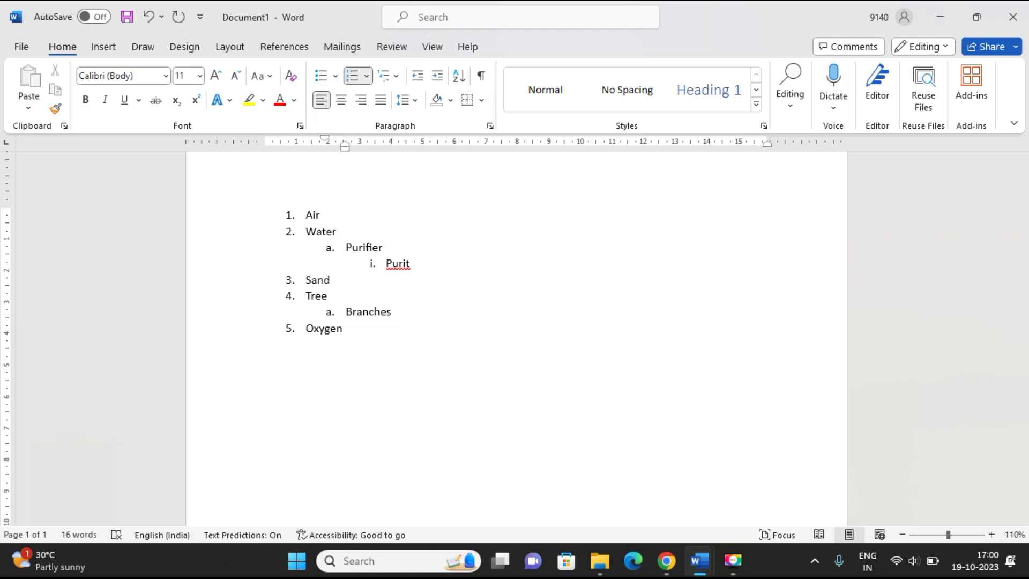
pyautogui.hotkey('shift', 'Tab')
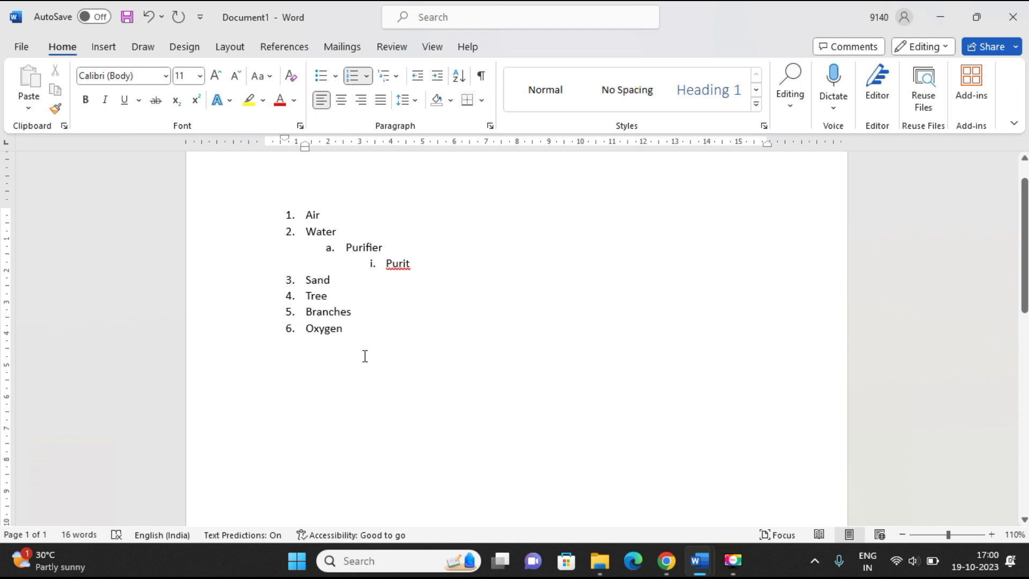
pyautogui.press('Tab')
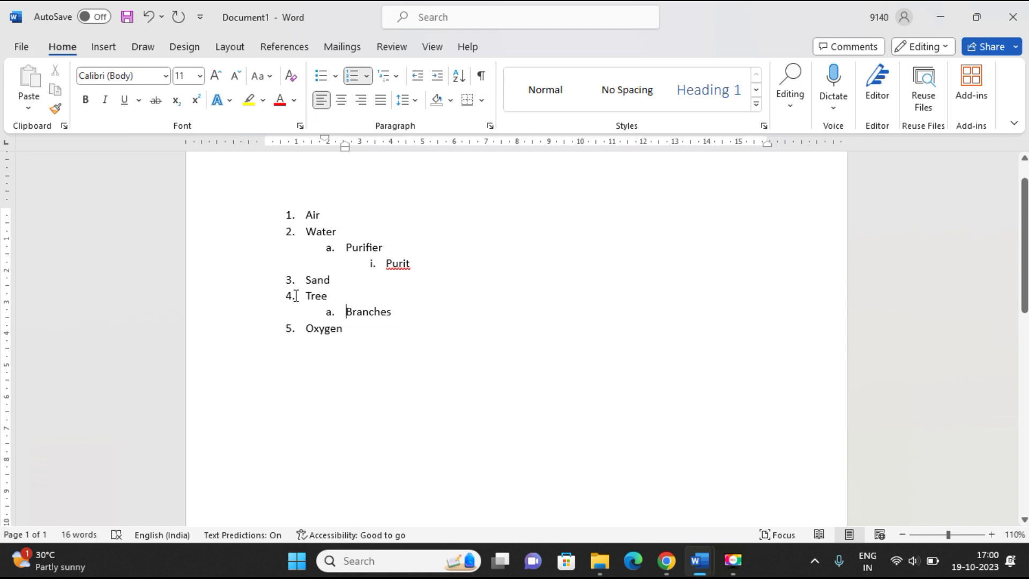
pyautogui.moveTo(346, 335); pyautogui.dragTo(286, 209)
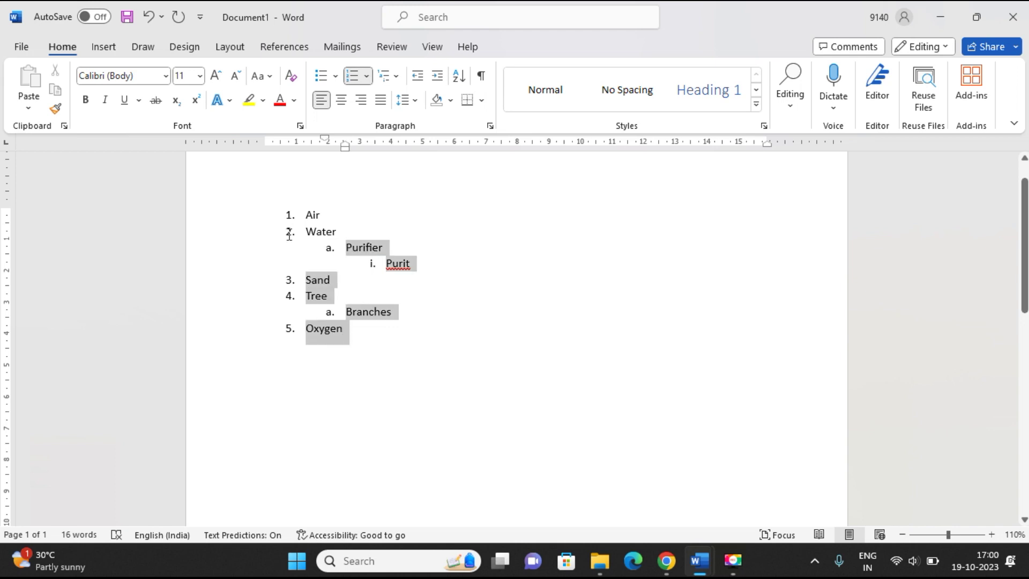
pyautogui.click(533, 252)
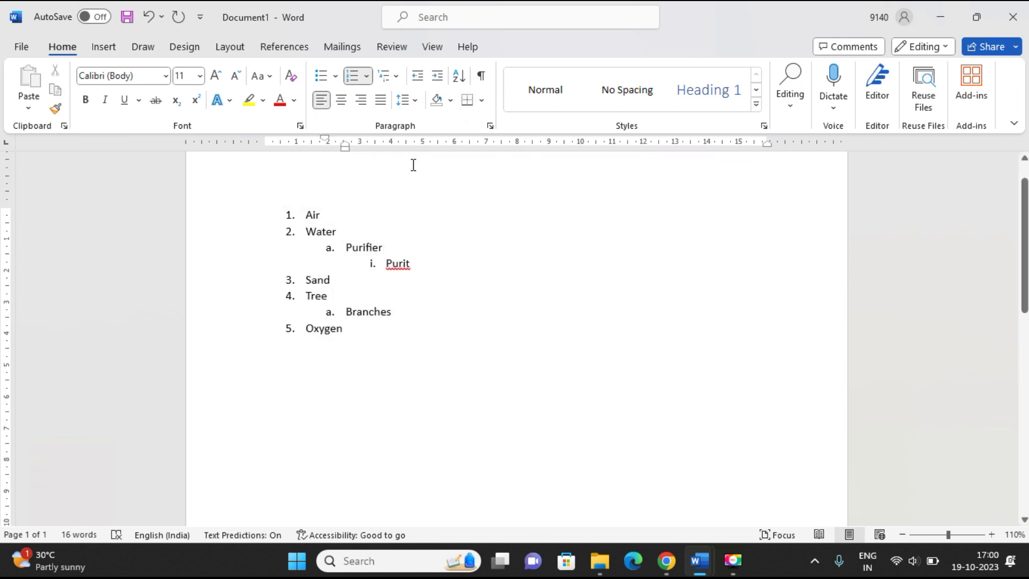
# Switch to the Meghalaya document window and maximize it
pyautogui.click(432, 46)
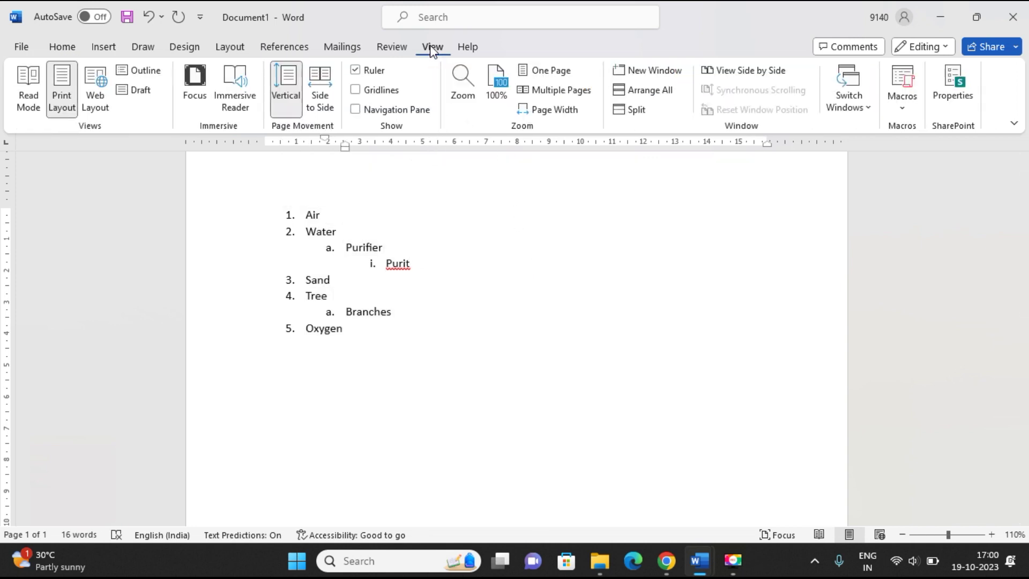
pyautogui.click(849, 89)
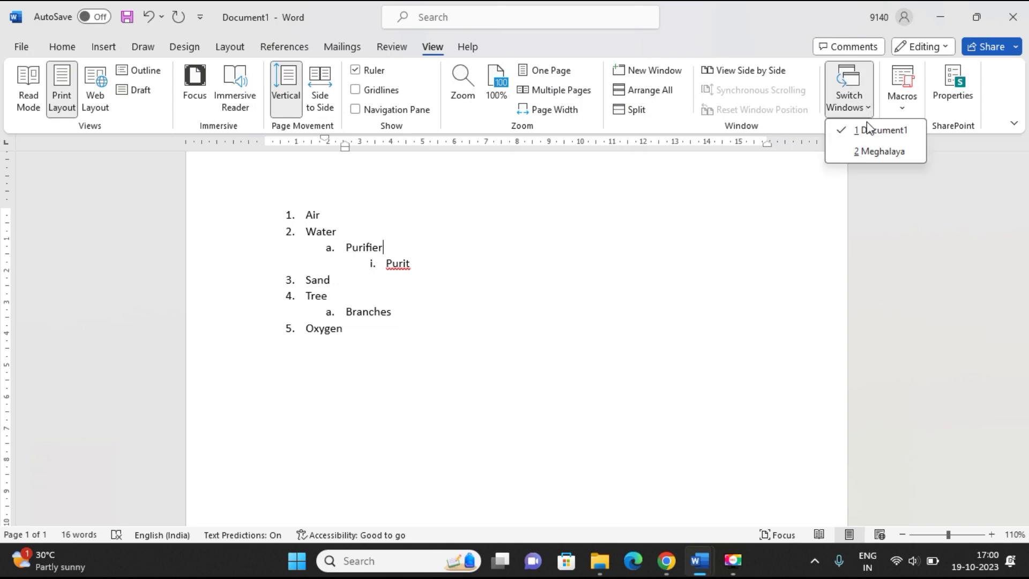
pyautogui.click(878, 153)
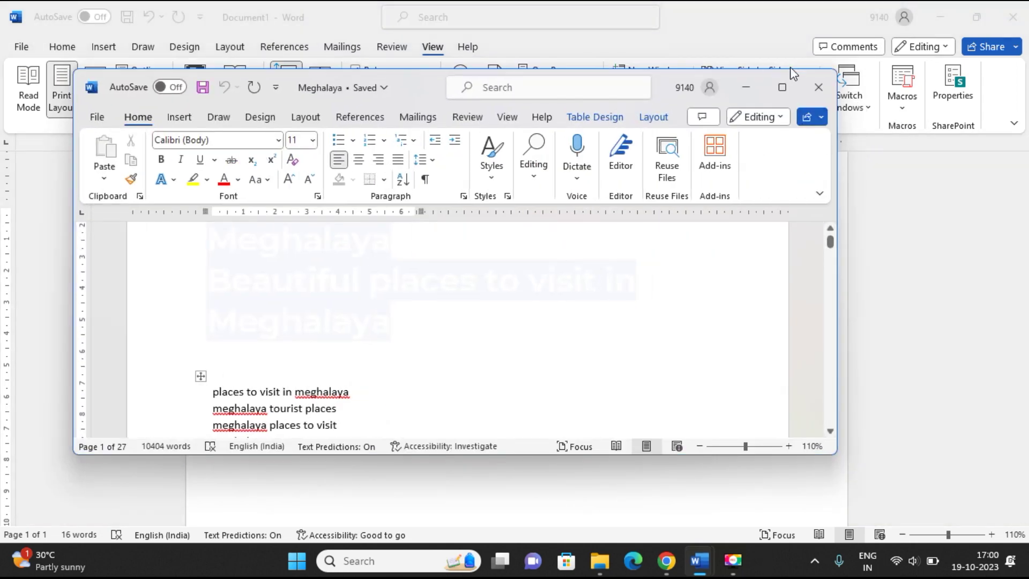
pyautogui.click(781, 87)
pyautogui.scroll(-1, 407, 298)
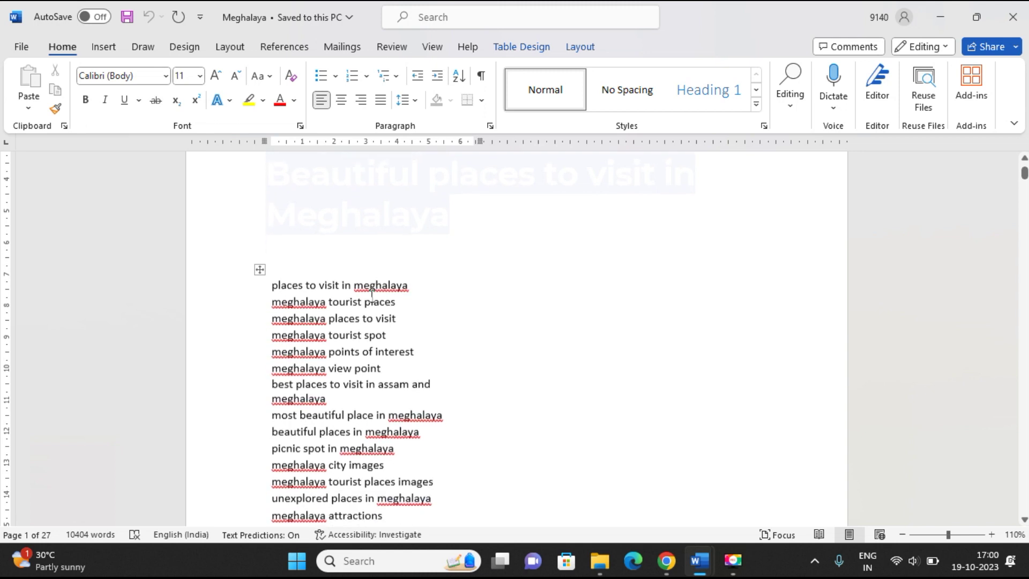
# Convert the whole Meghalaya keyword table to text, one keyword phrase per paragraph
pyautogui.click(260, 267)
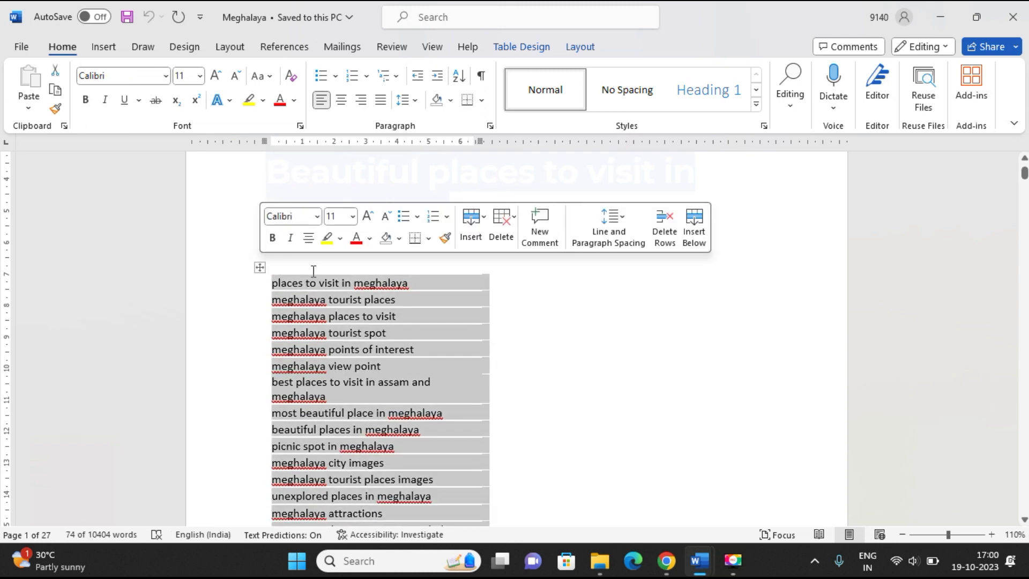
pyautogui.click(577, 47)
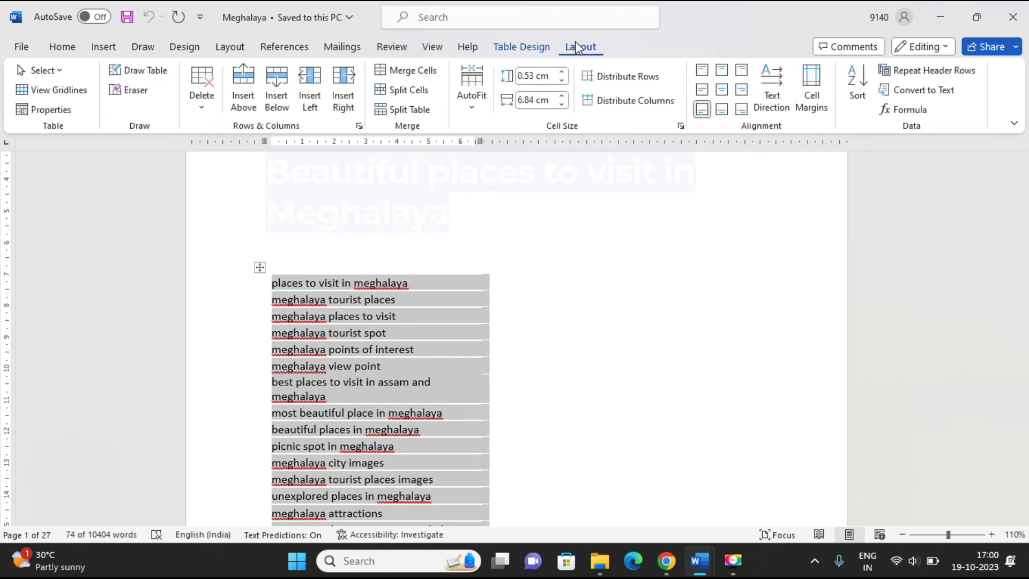
pyautogui.click(933, 91)
pyautogui.click(499, 322)
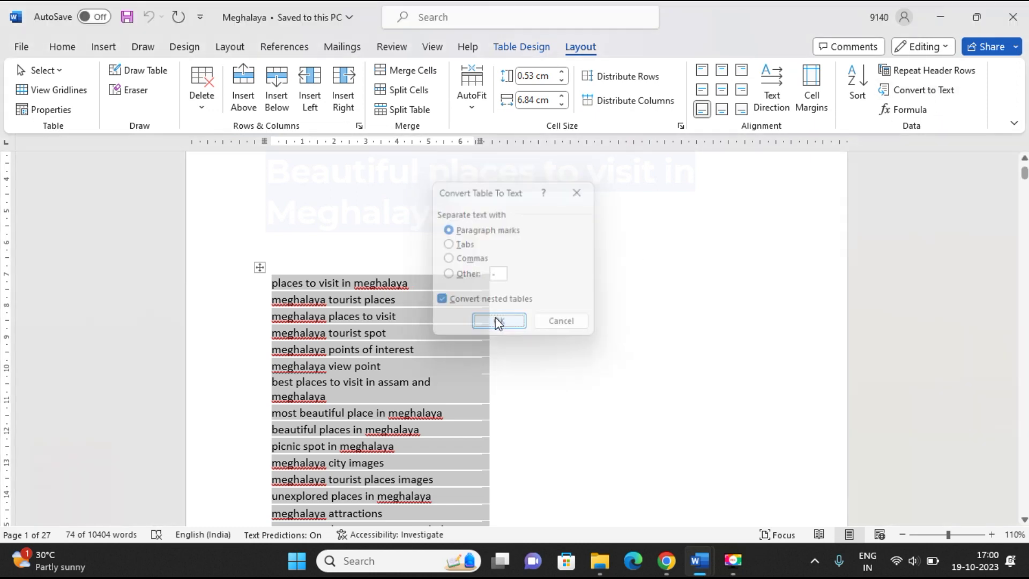
pyautogui.scroll(-3, 606, 268)
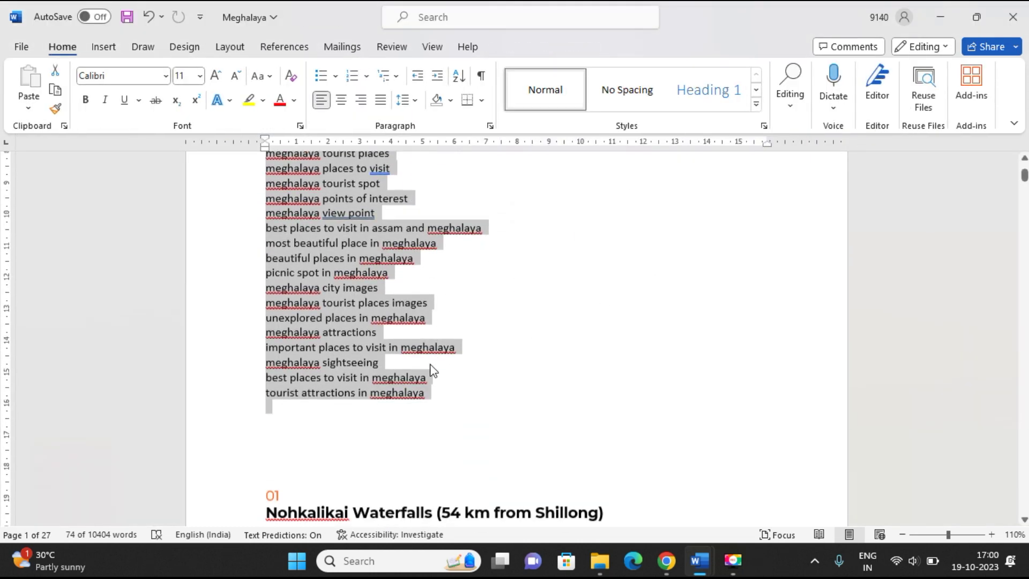
pyautogui.click(514, 353)
# Apply 1–18 numbering to all the Meghalaya keyword lines
pyautogui.scroll(2, 460, 382)
pyautogui.scroll(1, 450, 408)
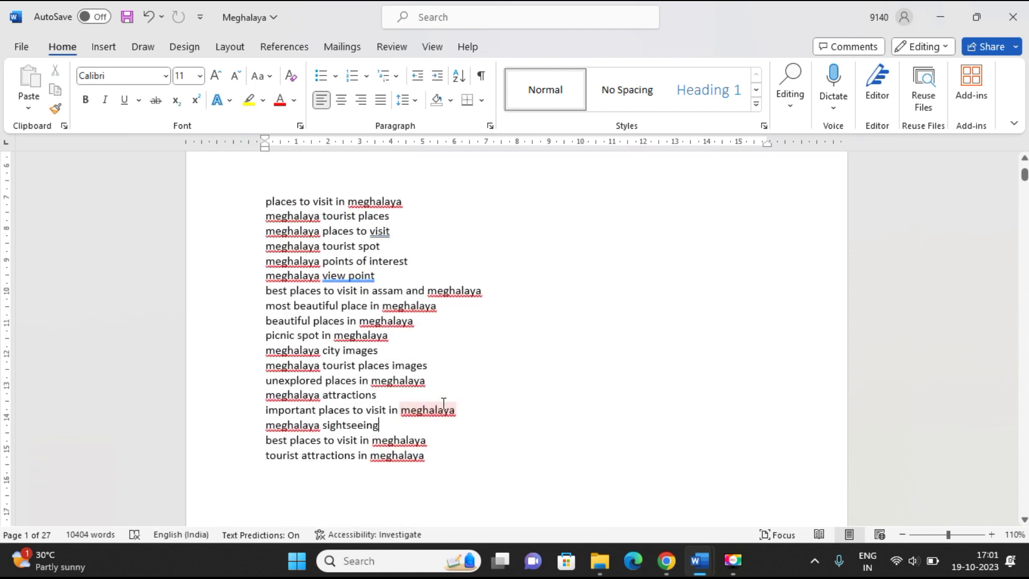
pyautogui.moveTo(431, 462); pyautogui.dragTo(281, 206)
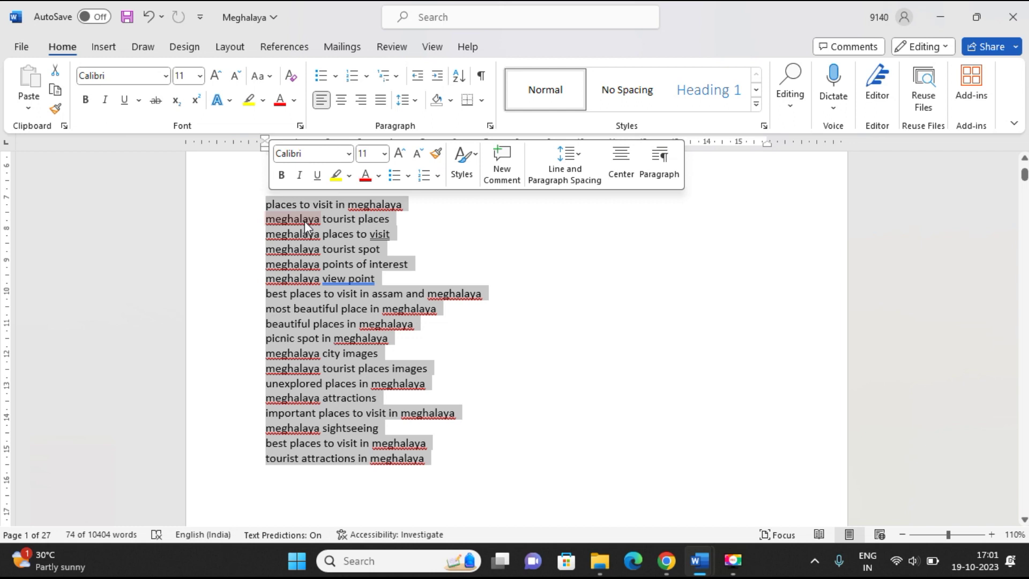
pyautogui.click(352, 76)
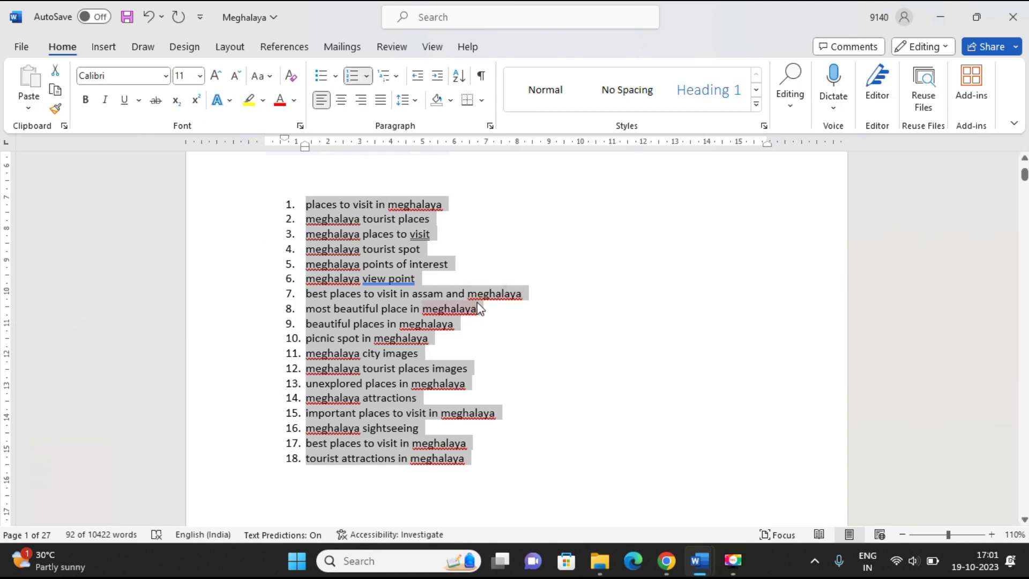
pyautogui.click(499, 275)
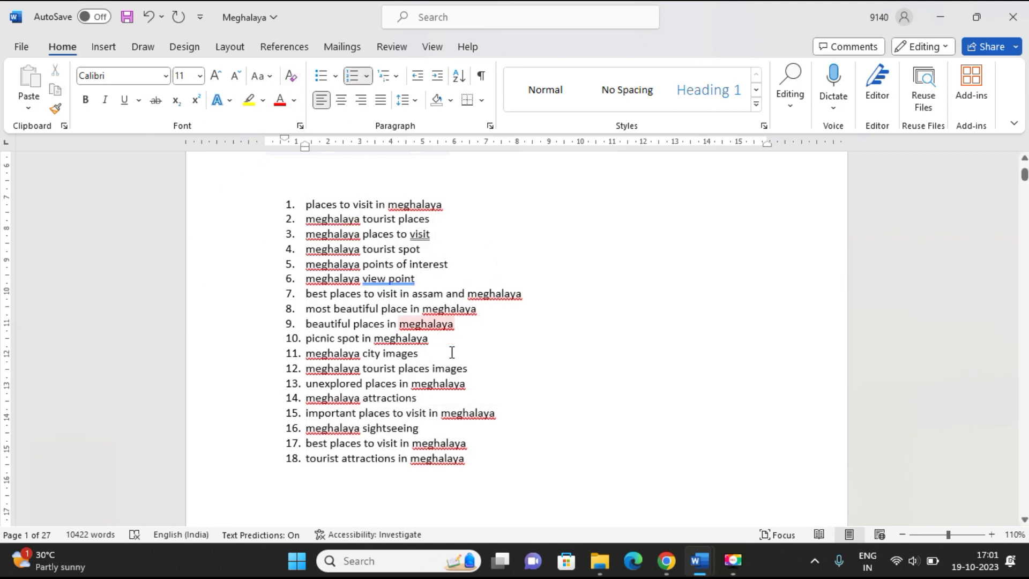
pyautogui.moveTo(485, 464); pyautogui.dragTo(280, 208)
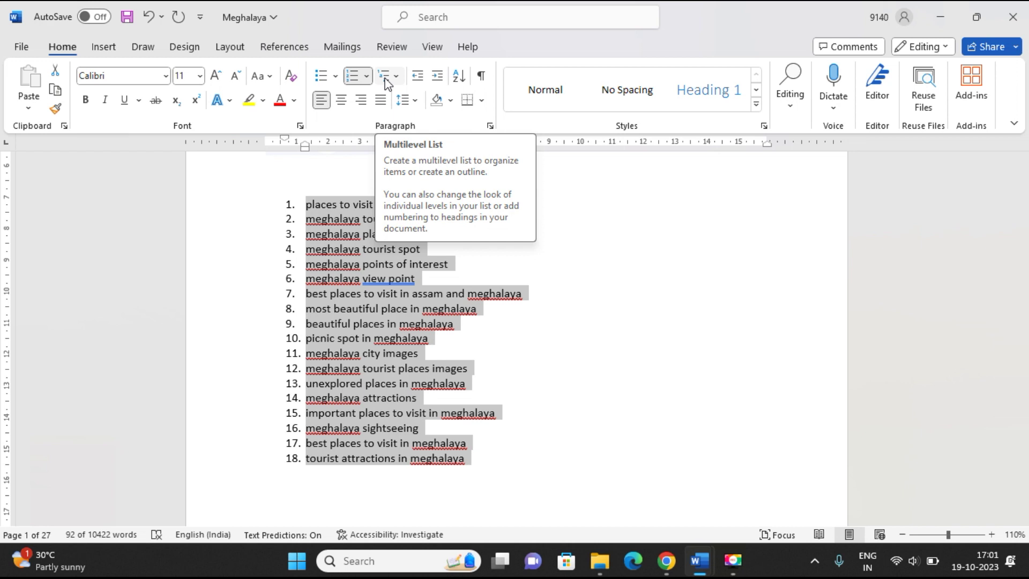
pyautogui.click(387, 81)
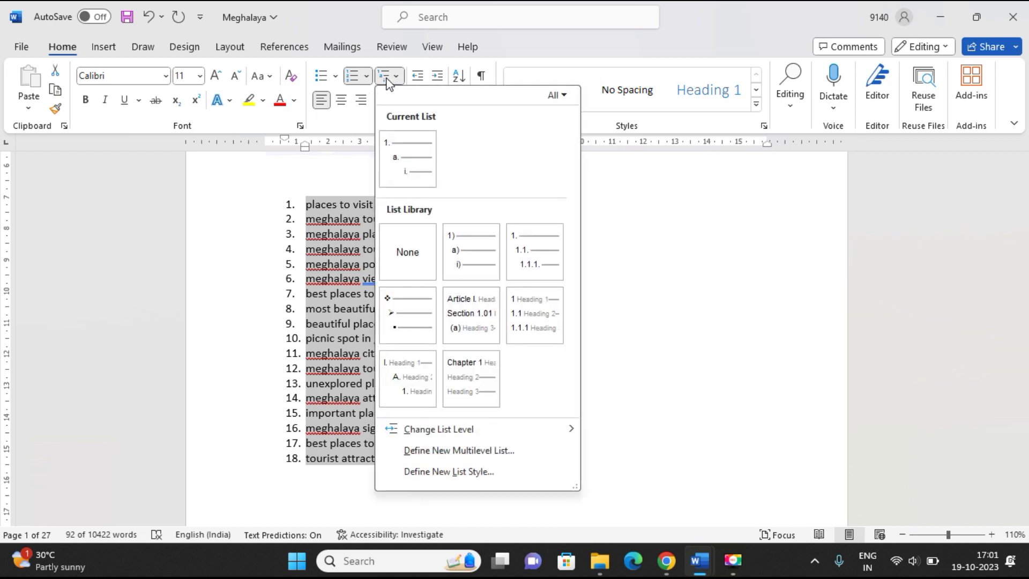
pyautogui.click(739, 356)
pyautogui.click(452, 201)
pyautogui.moveTo(470, 459); pyautogui.dragTo(306, 293)
pyautogui.click(454, 208)
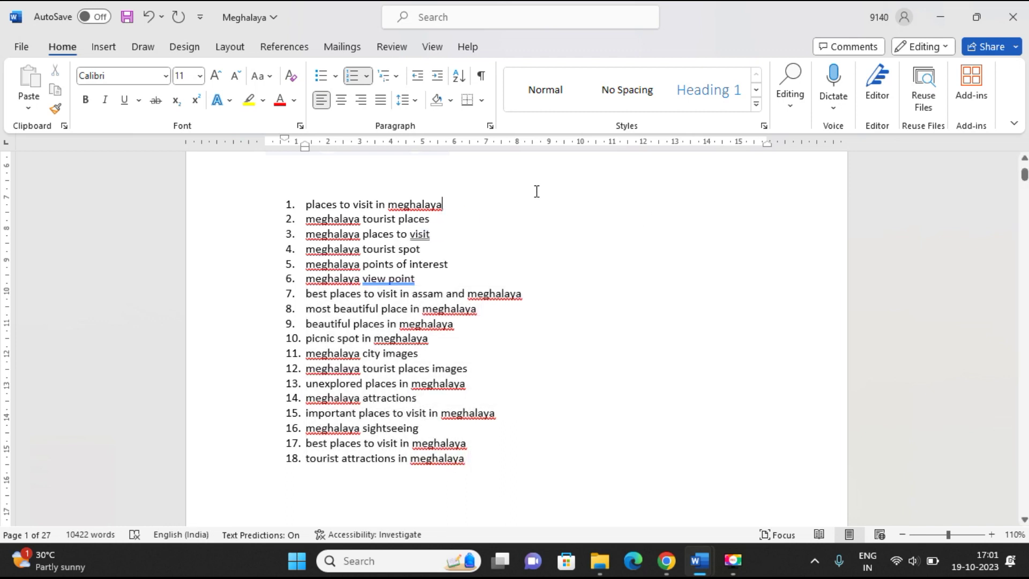
pyautogui.click(388, 77)
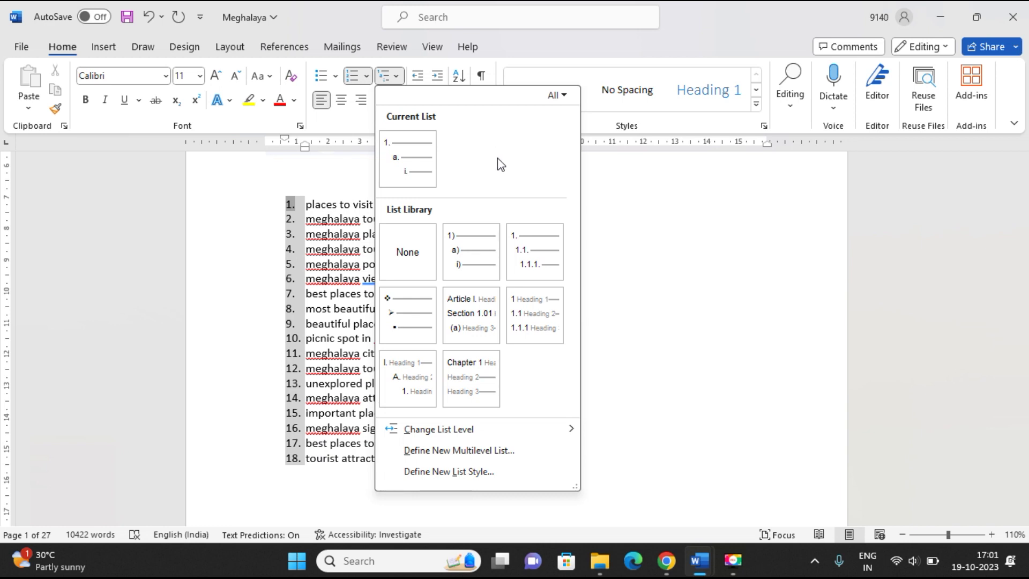
pyautogui.click(772, 306)
pyautogui.click(461, 206)
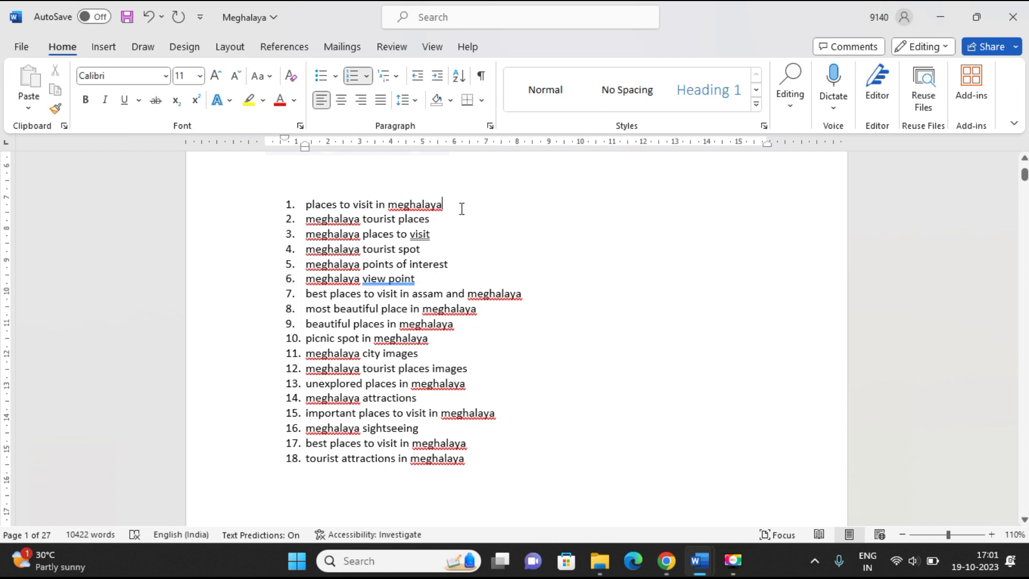
# Add Shillong and Cherrapunji as sub-items a. and b. under item 1
pyautogui.press('Return')
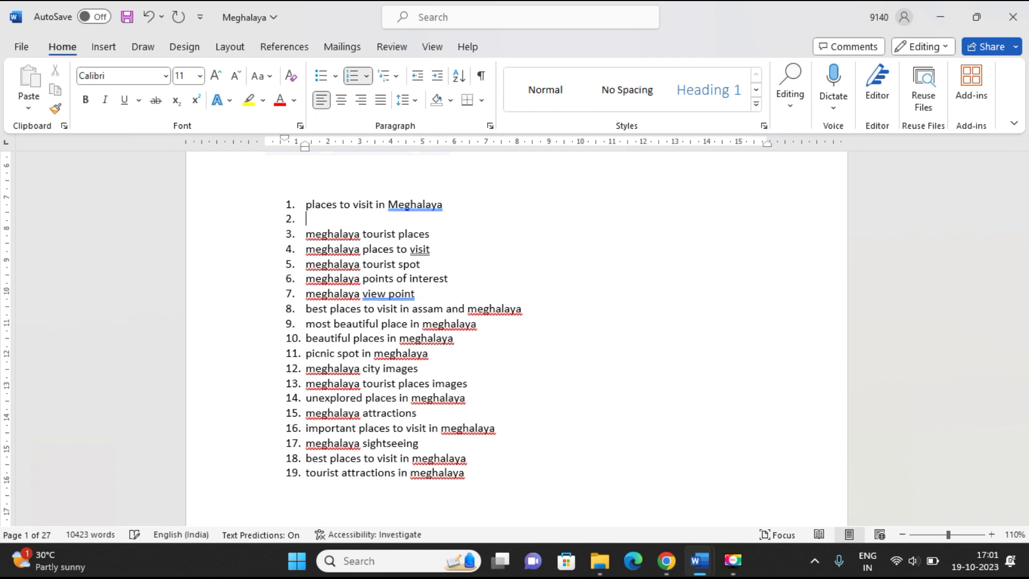
pyautogui.press('Tab')
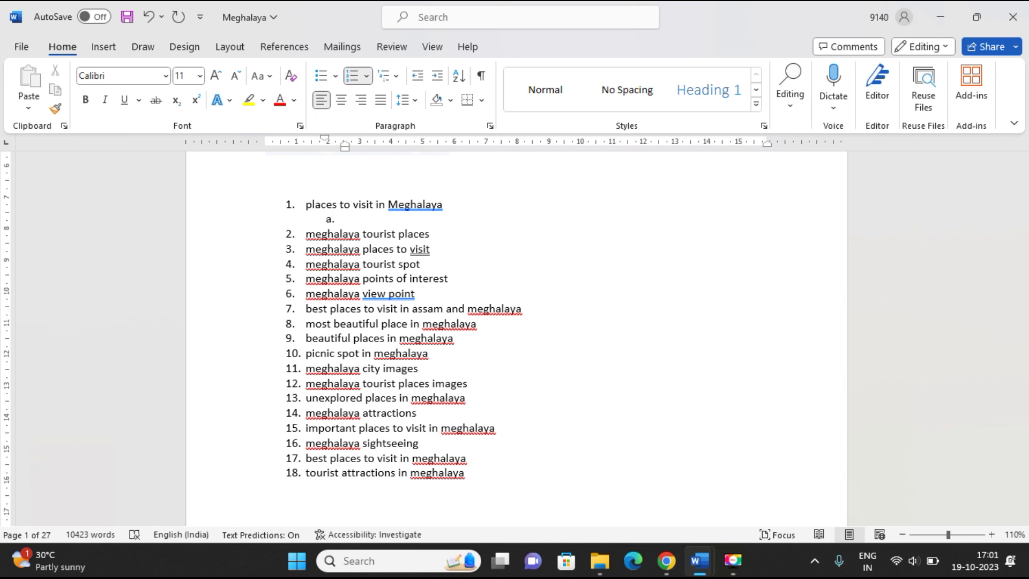
pyautogui.write('Shillong')
pyautogui.press('Return')
pyautogui.write('Cherrapunji')
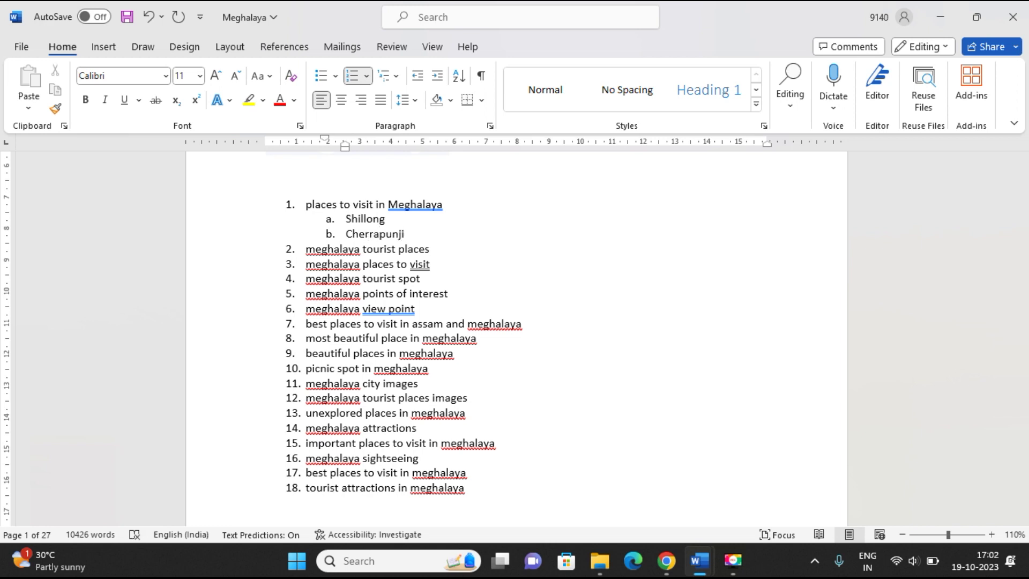
# Add waterfalls as third-level item i. beneath Cherrapunji
pyautogui.press('Return')
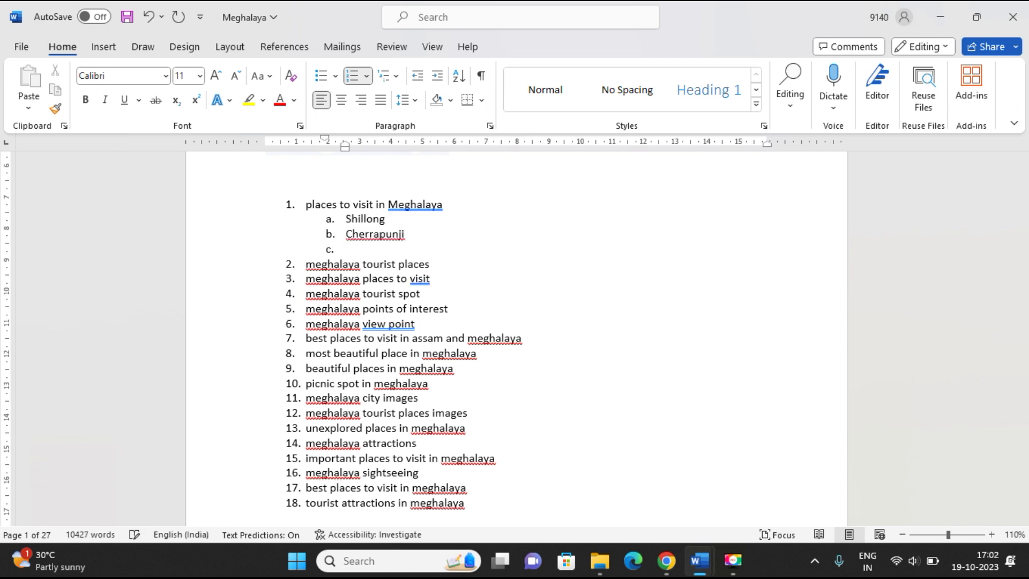
pyautogui.press('Tab')
pyautogui.write('N')
pyautogui.press('BackSpace')
pyautogui.write('waterfalls')
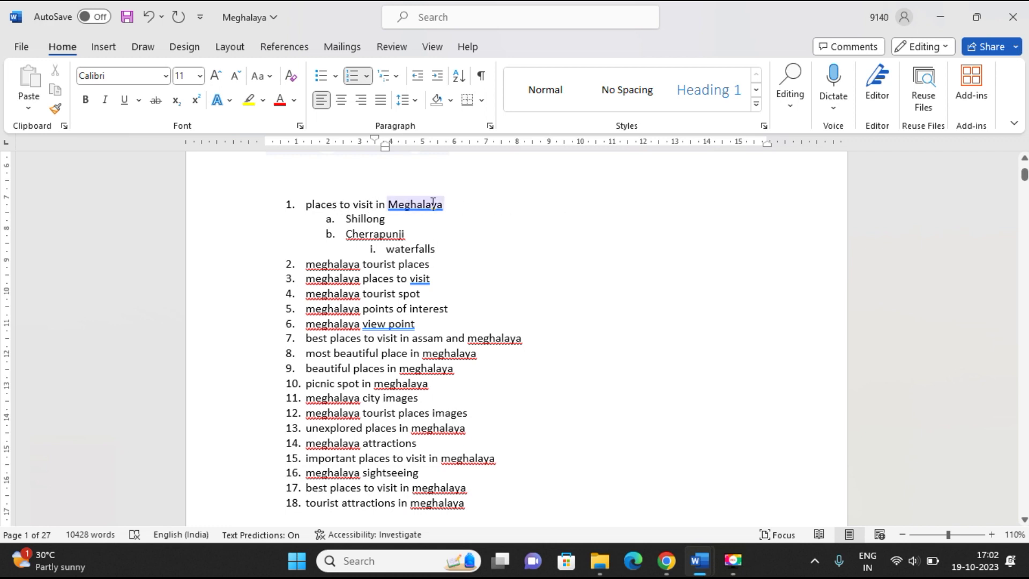
pyautogui.moveTo(461, 202); pyautogui.dragTo(323, 205)
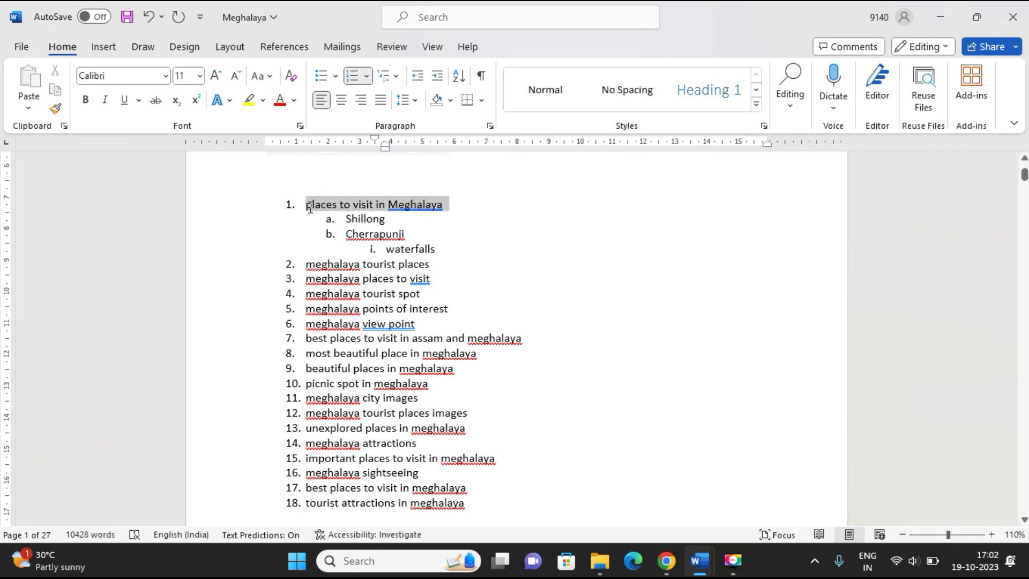
pyautogui.moveTo(424, 236); pyautogui.dragTo(351, 224)
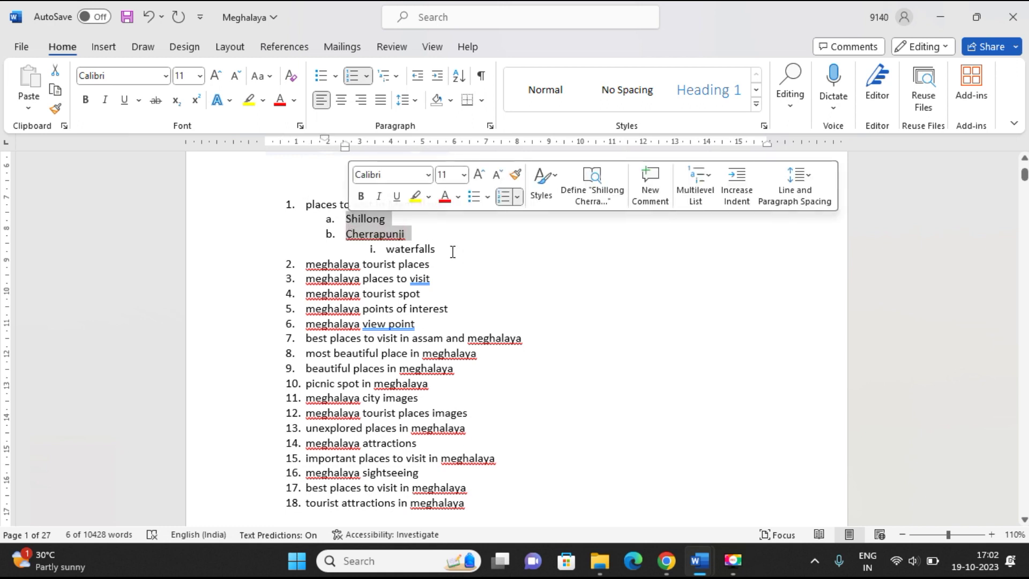
pyautogui.moveTo(452, 250); pyautogui.dragTo(365, 248)
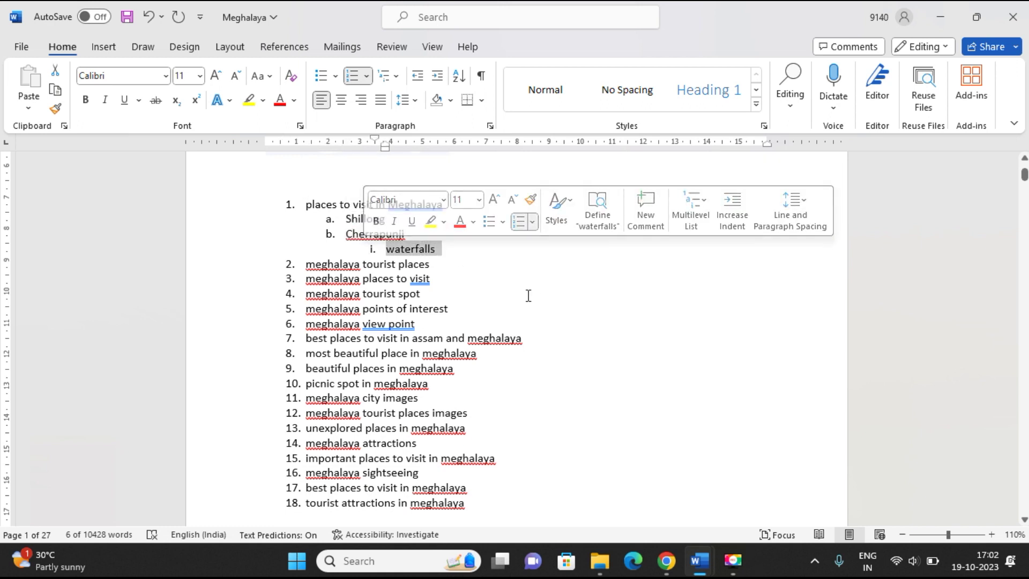
pyautogui.click(486, 282)
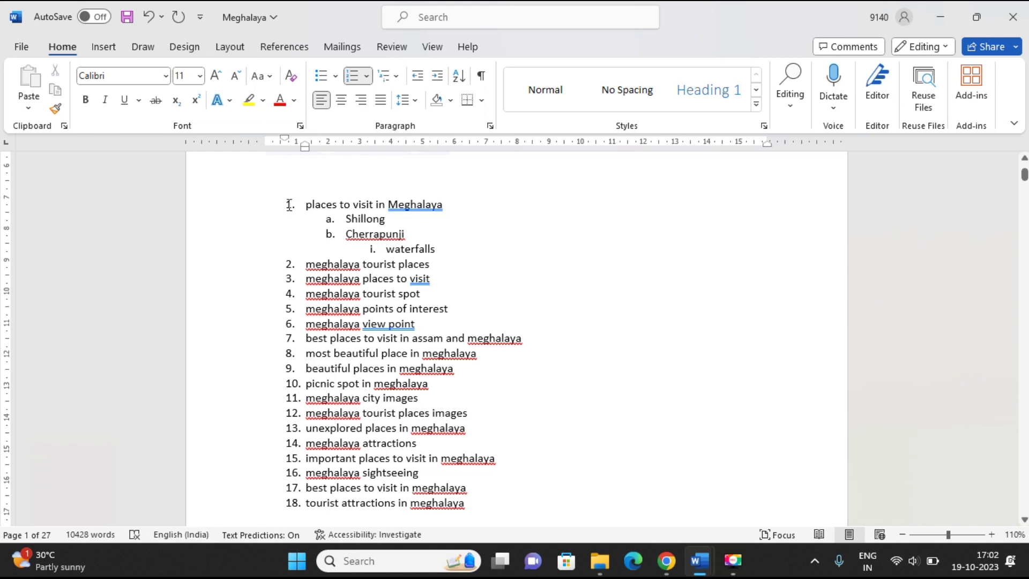
pyautogui.scroll(-2, 373, 437)
pyautogui.scroll(2, 373, 437)
pyautogui.moveTo(476, 503); pyautogui.dragTo(297, 199)
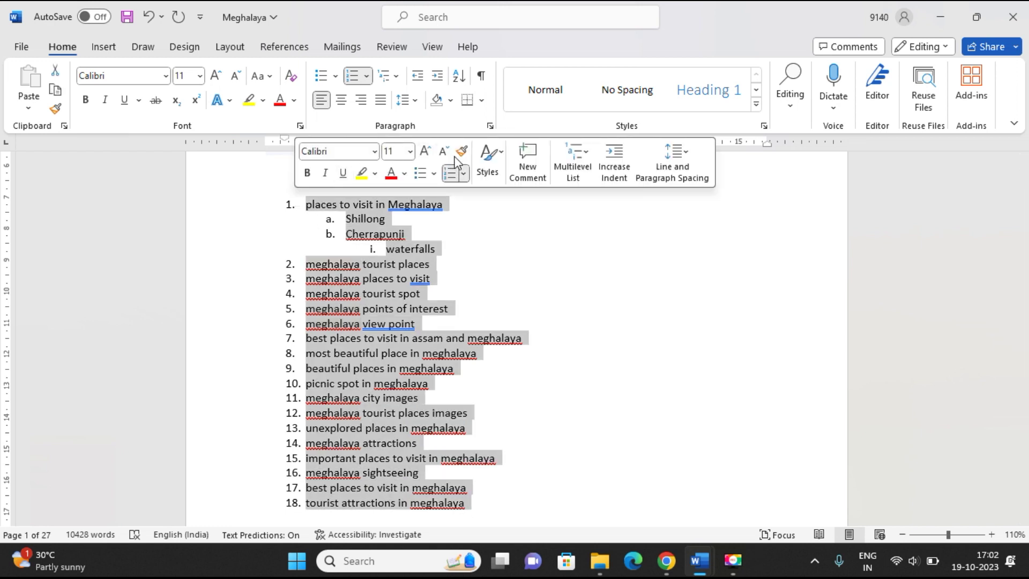
pyautogui.click(389, 81)
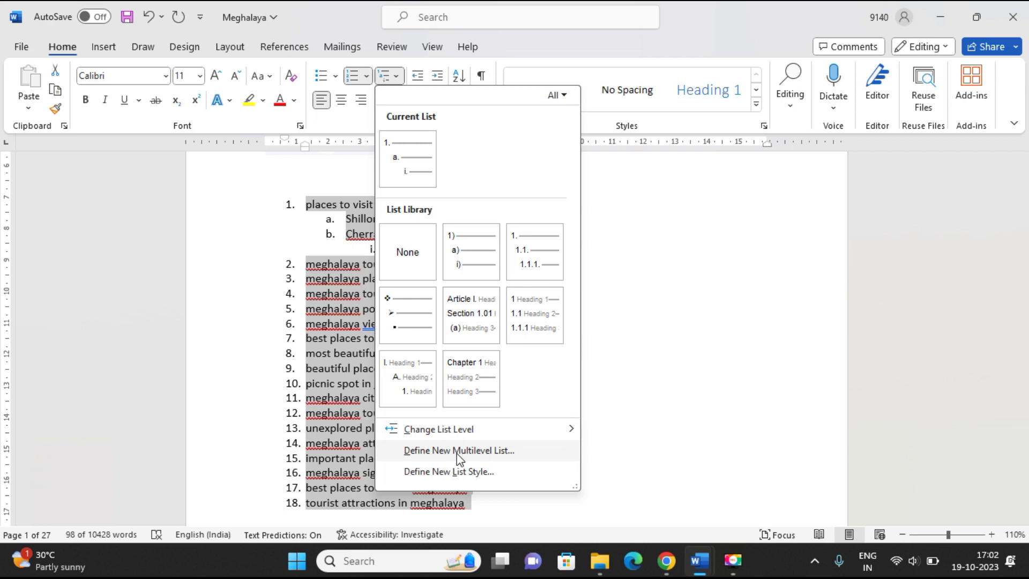
pyautogui.press('Escape')
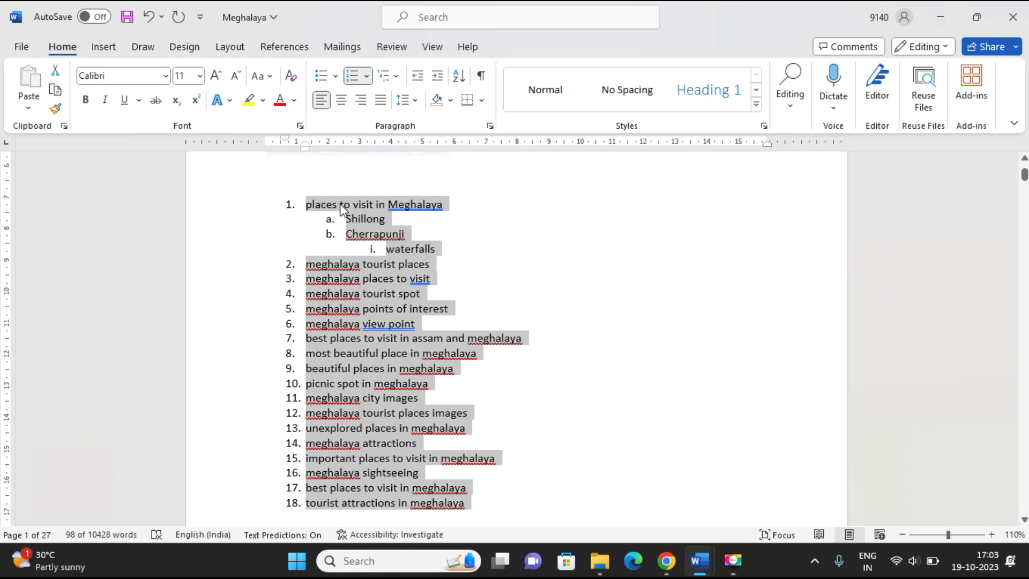
pyautogui.click(360, 220)
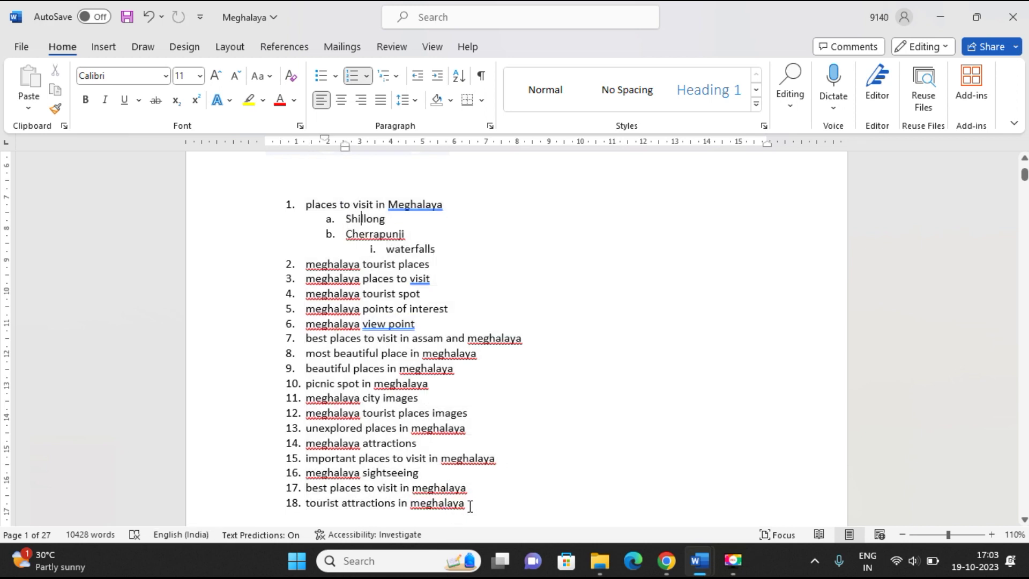
pyautogui.moveTo(470, 506); pyautogui.dragTo(300, 203)
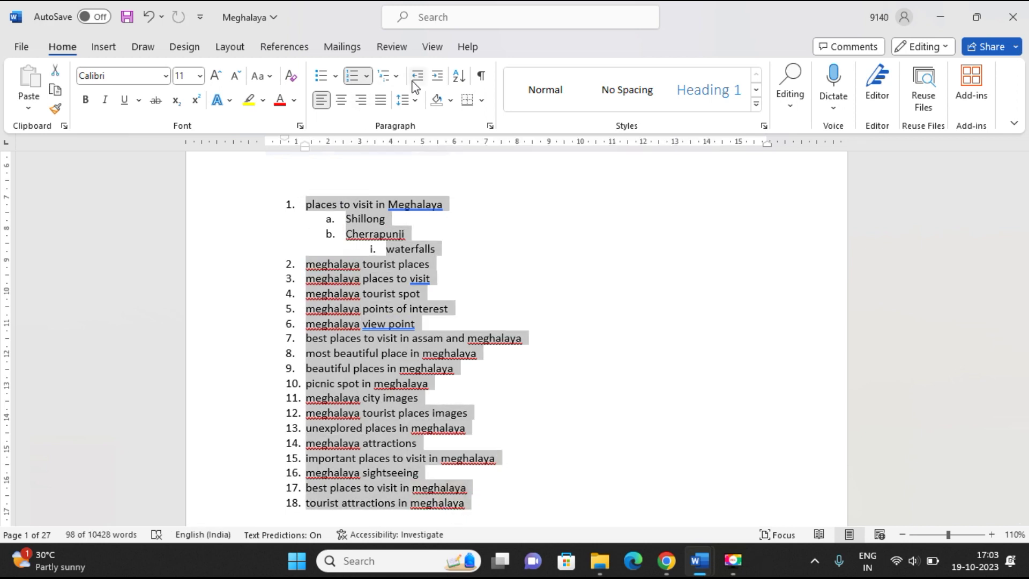
pyautogui.click(395, 75)
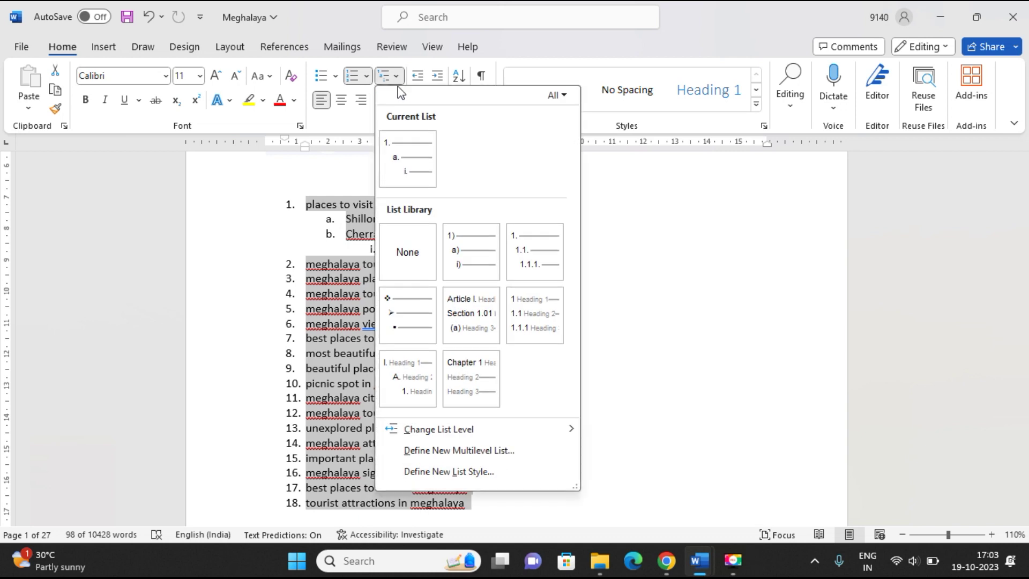
pyautogui.click(460, 453)
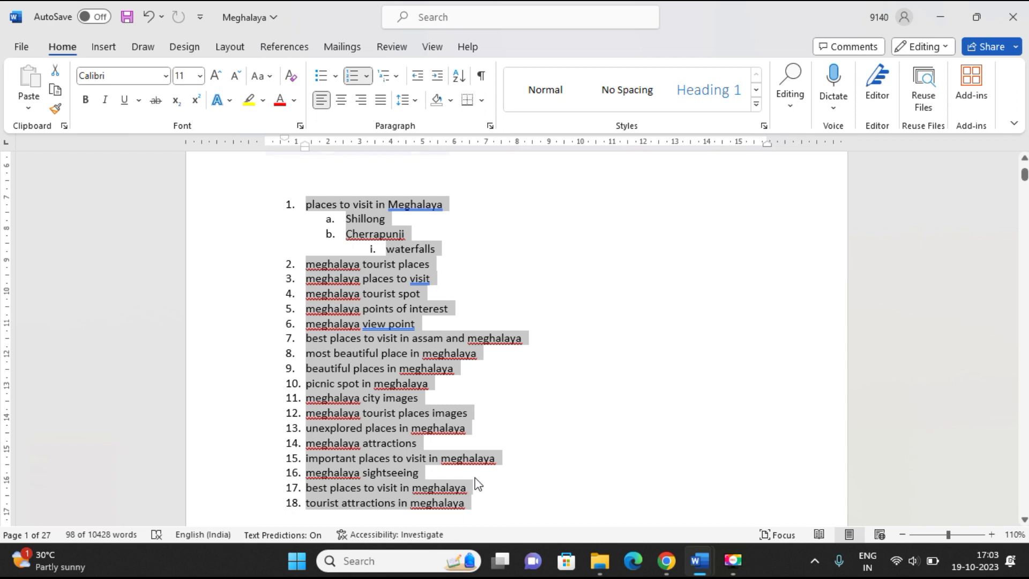
pyautogui.click(481, 507)
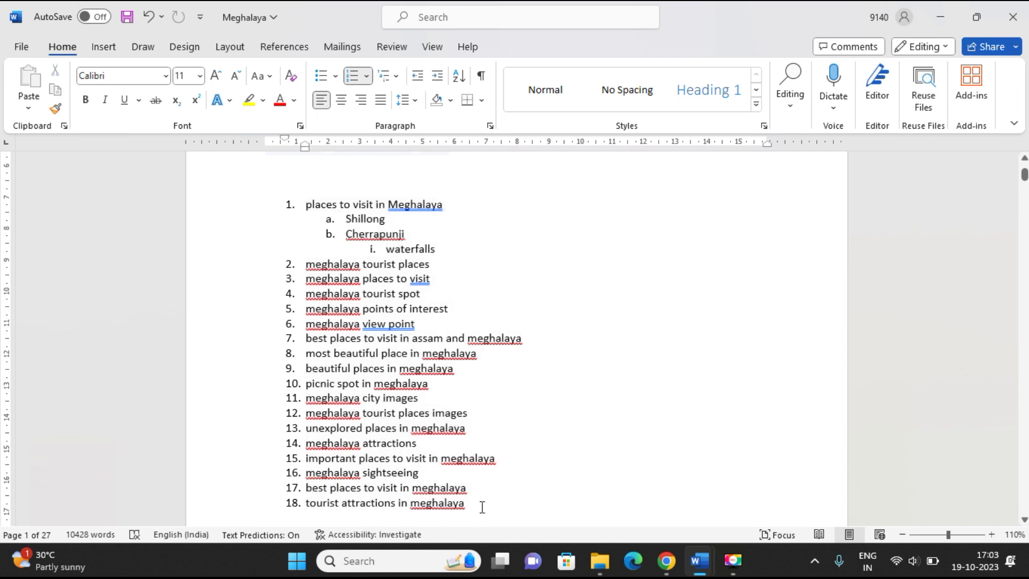
pyautogui.moveTo(480, 507)
pyautogui.mouseDown()
pyautogui.moveTo(335, 195)
pyautogui.moveTo(315, 197)
pyautogui.mouseUp()
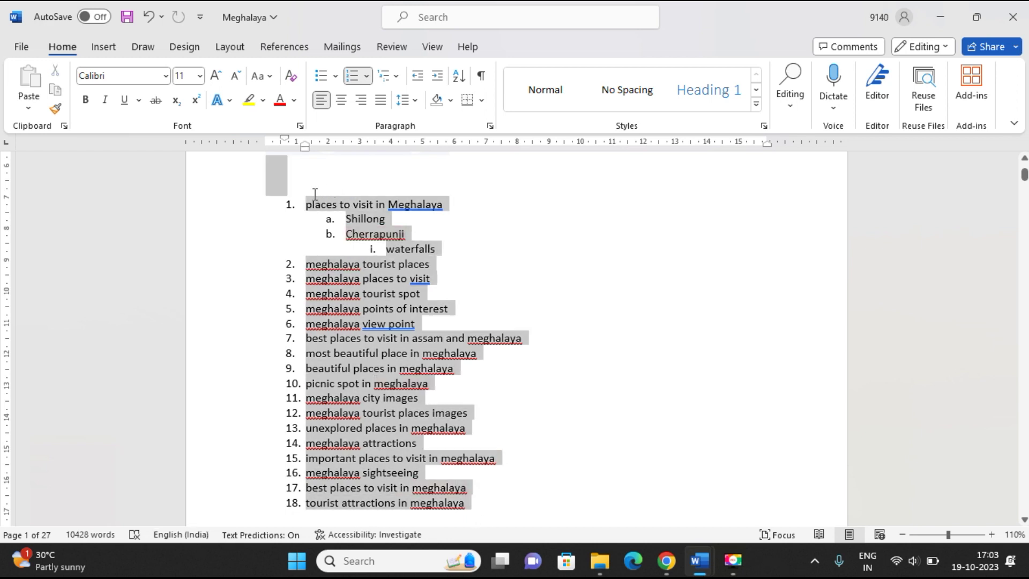
pyautogui.click(383, 81)
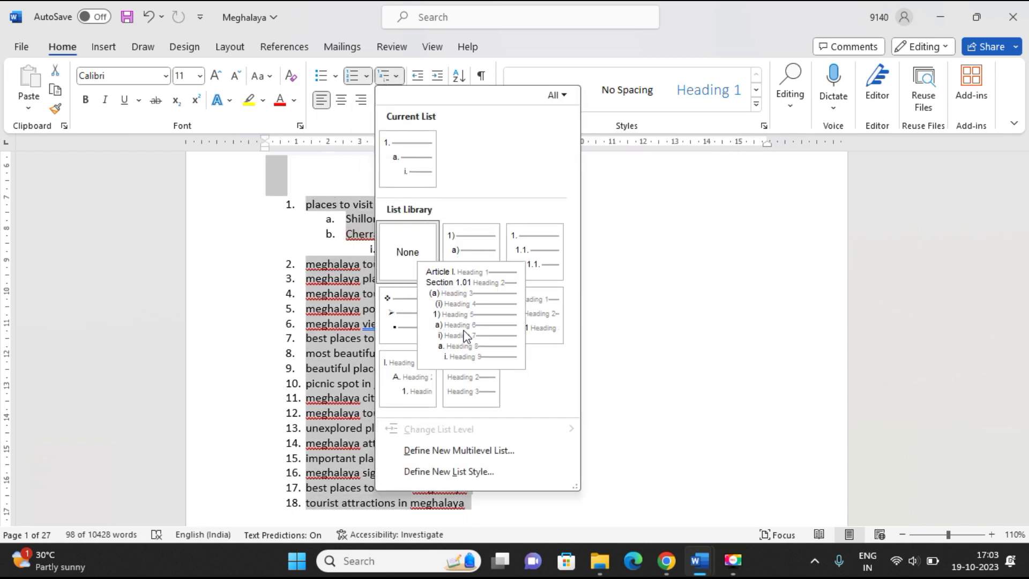
pyautogui.click(484, 451)
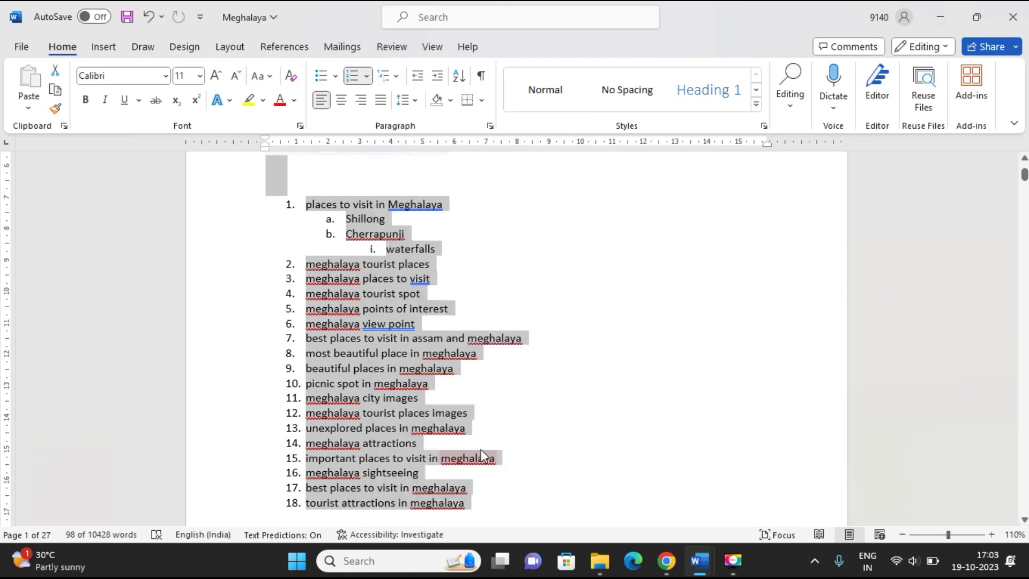
pyautogui.click(366, 217)
pyautogui.moveTo(307, 204)
pyautogui.mouseDown()
pyautogui.moveTo(471, 416)
pyautogui.moveTo(474, 330)
pyautogui.mouseUp()
pyautogui.click(474, 328)
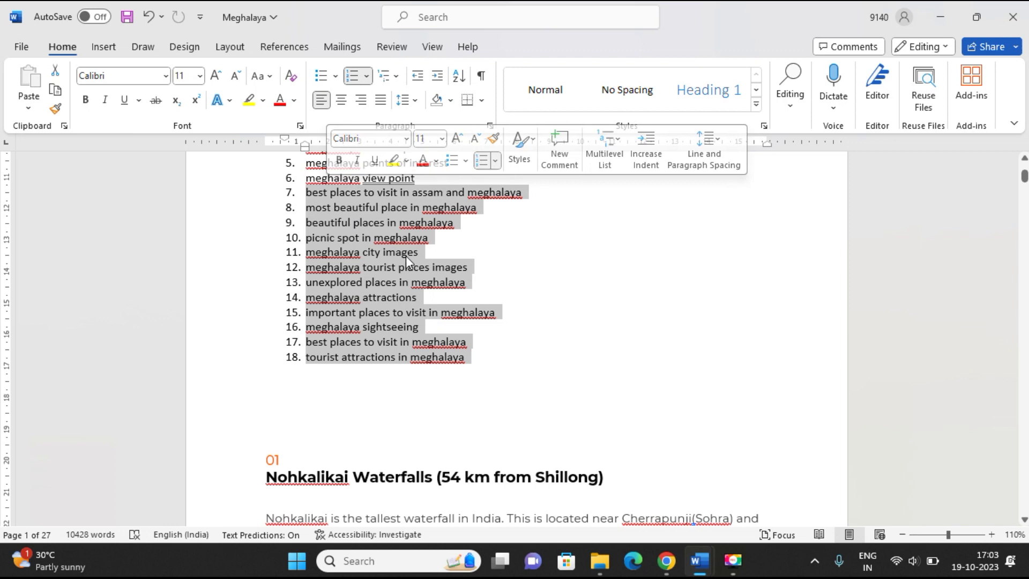
pyautogui.moveTo(475, 369); pyautogui.dragTo(306, 308)
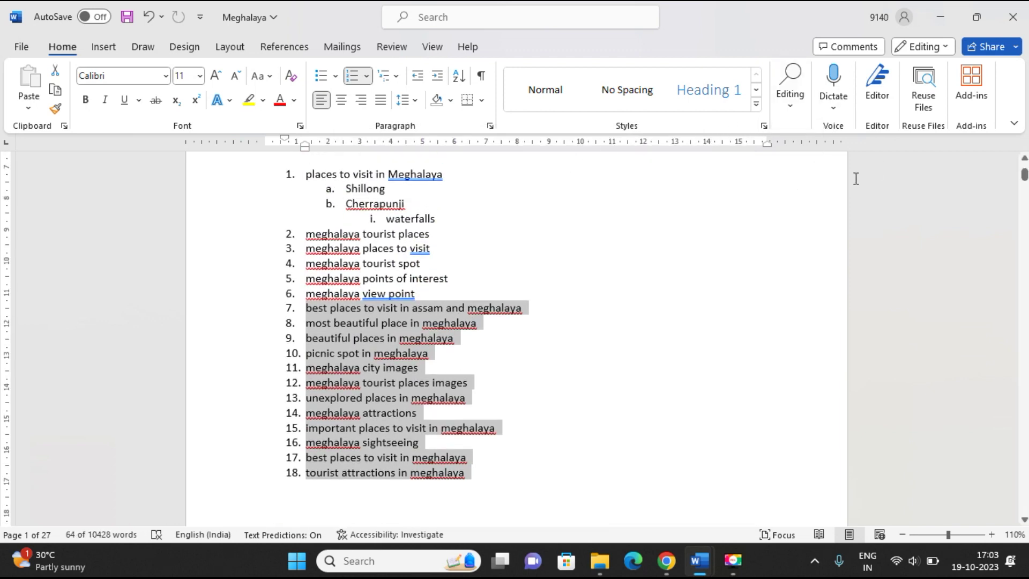
pyautogui.click(787, 235)
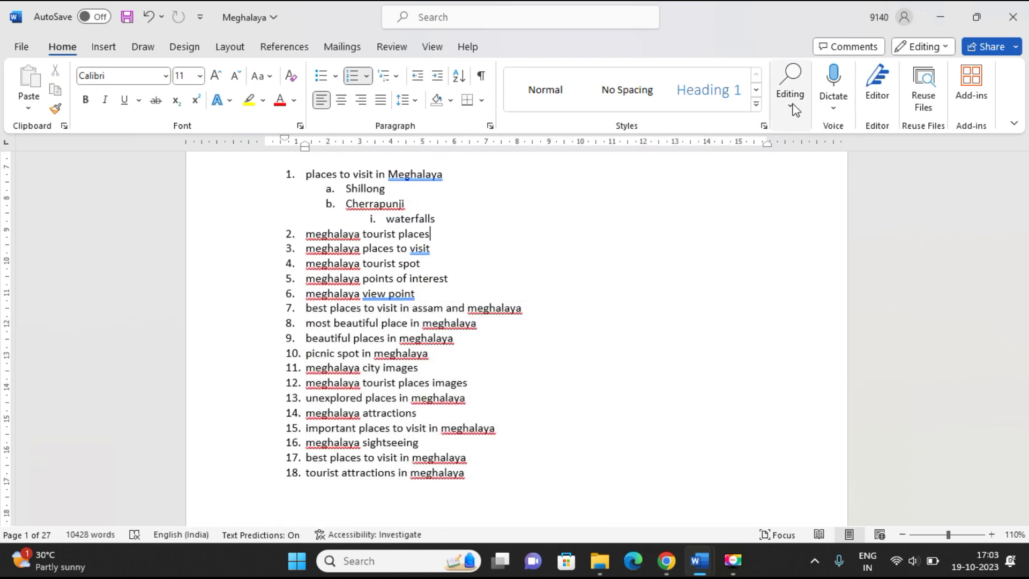
pyautogui.scroll(1, 480, 483)
pyautogui.scroll(1, 343, 235)
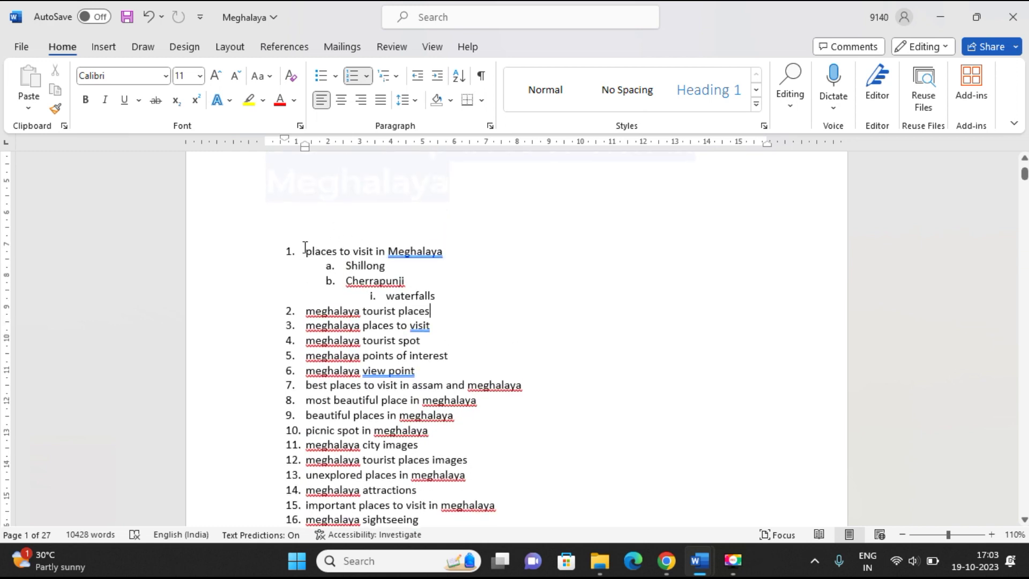
pyautogui.click(391, 77)
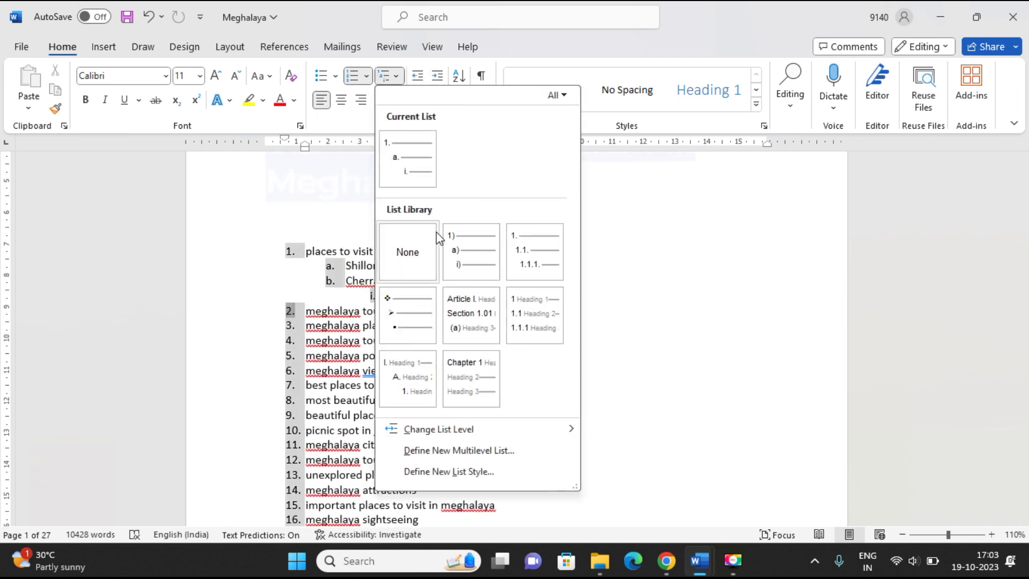
pyautogui.click(442, 453)
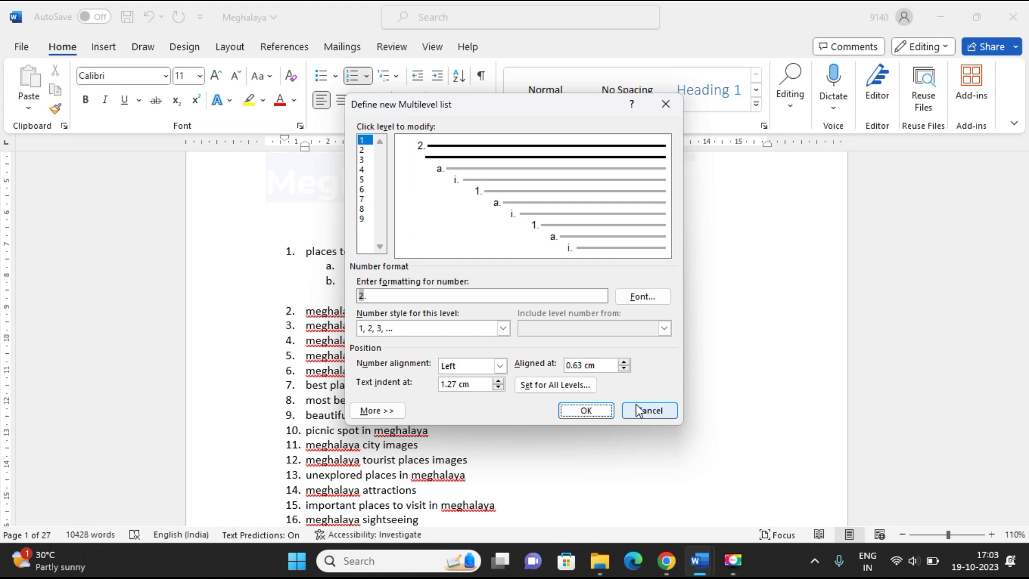
pyautogui.click(646, 416)
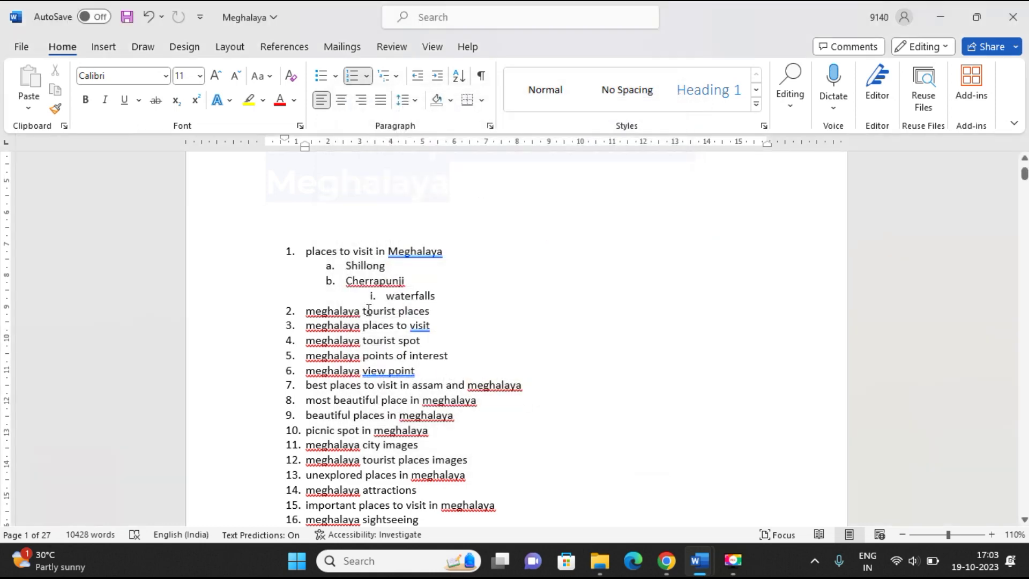
pyautogui.scroll(-2, 451, 397)
pyautogui.scroll(-1, 451, 398)
pyautogui.moveTo(480, 435); pyautogui.dragTo(315, 197)
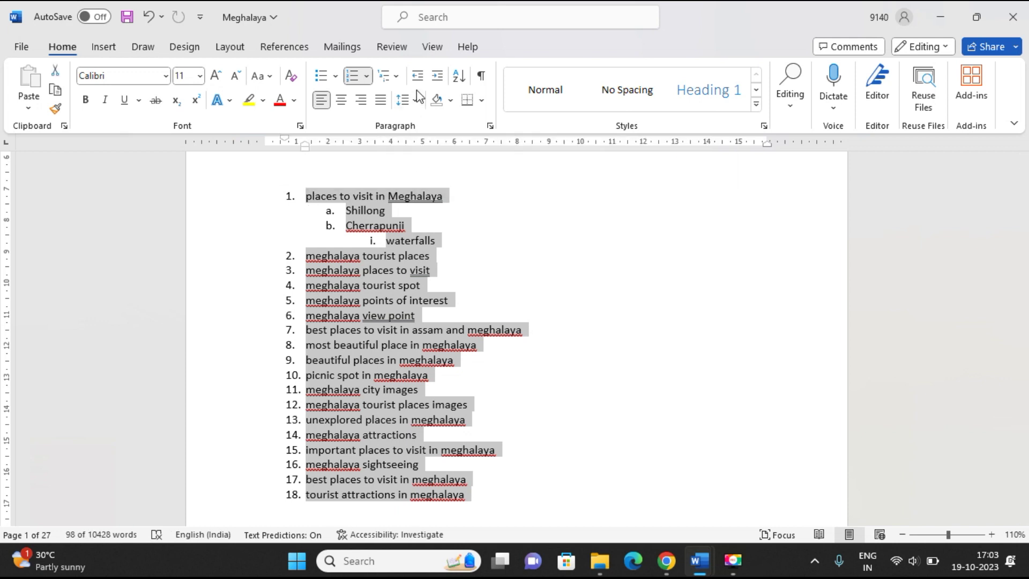
# With the cursor on item 1, open Define New Multilevel List from the Multilevel List gallery
pyautogui.click(390, 75)
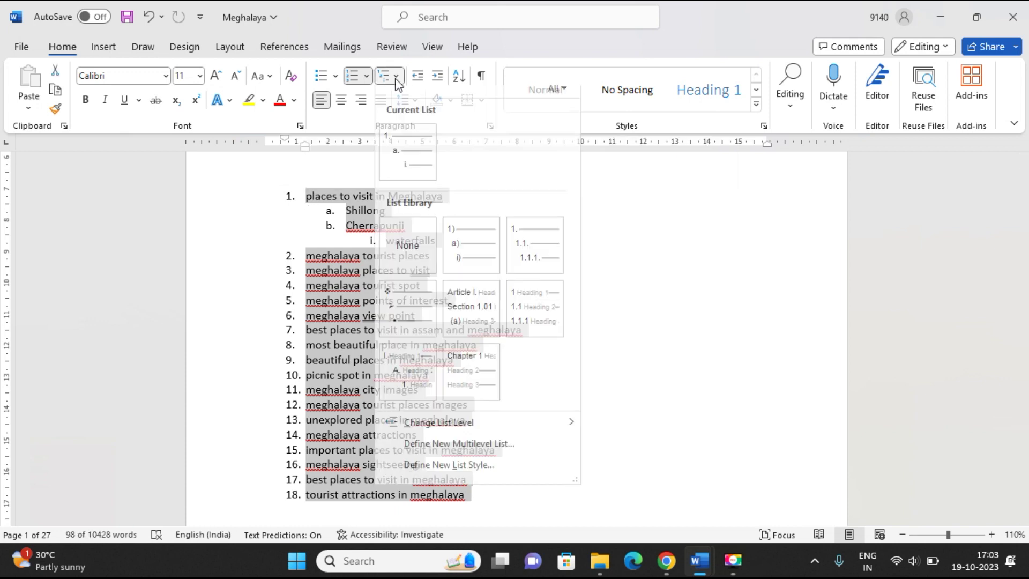
pyautogui.click(444, 451)
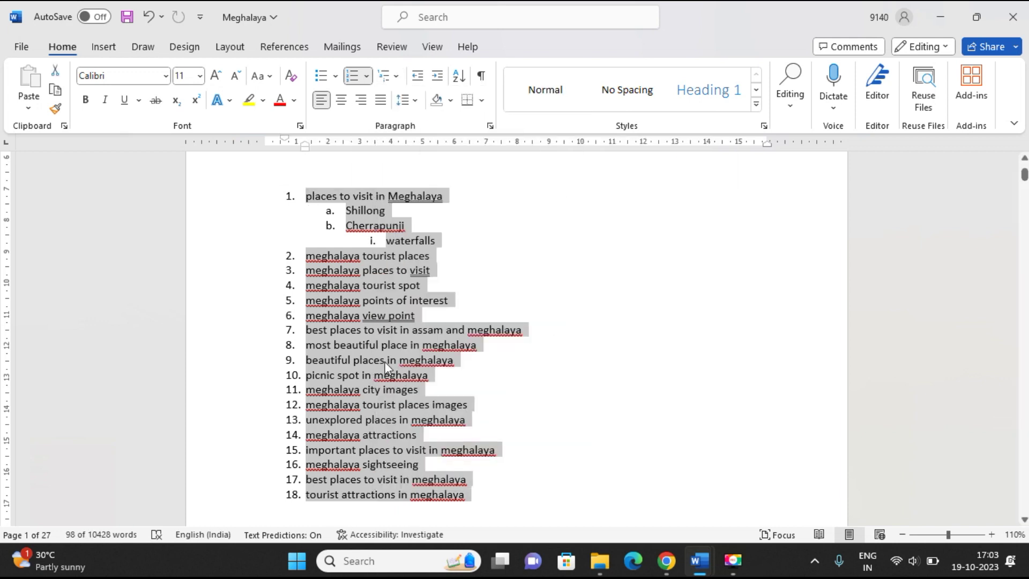
pyautogui.click(366, 315)
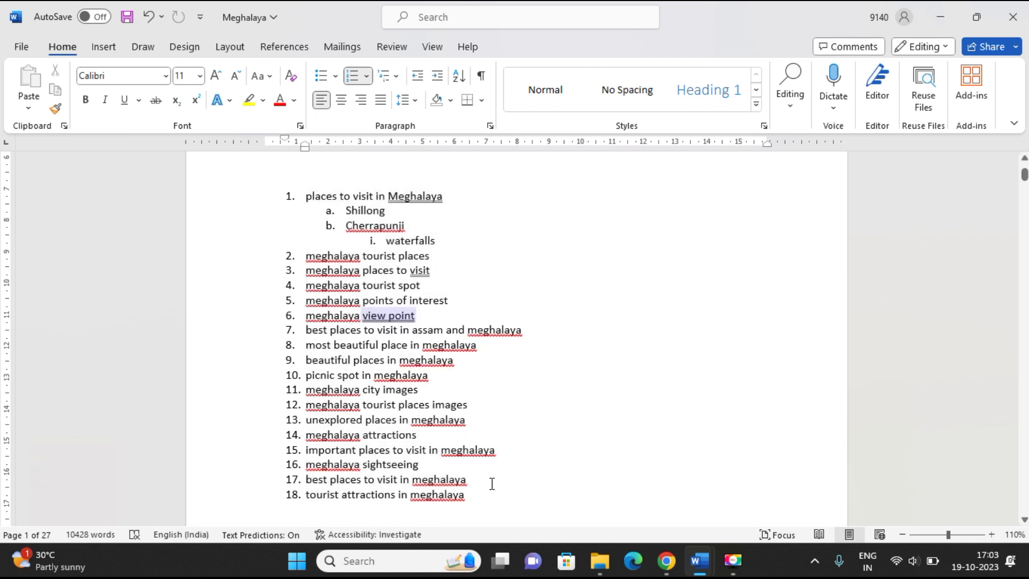
pyautogui.moveTo(482, 496); pyautogui.dragTo(383, 390)
pyautogui.click(307, 197)
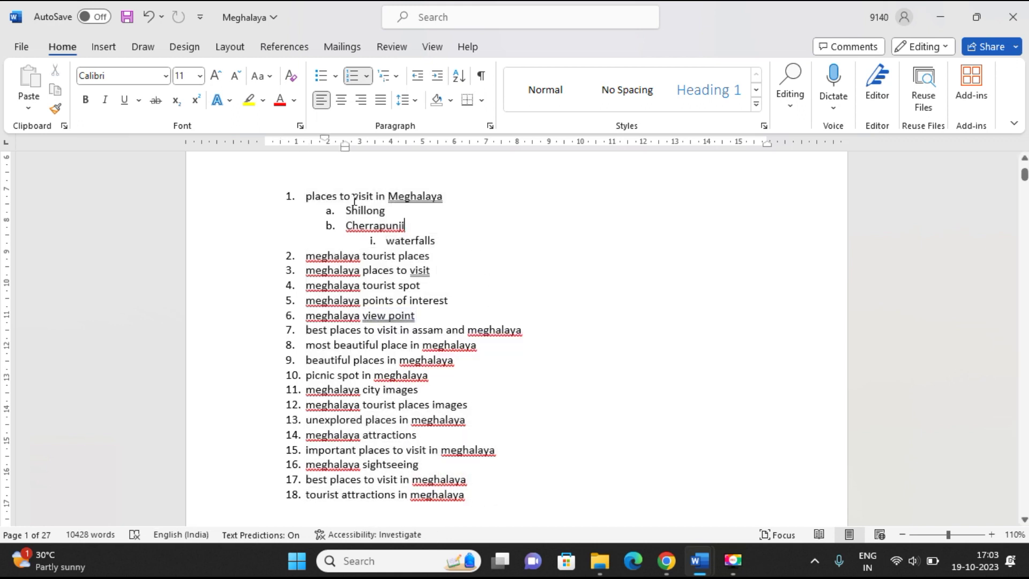
pyautogui.click(393, 77)
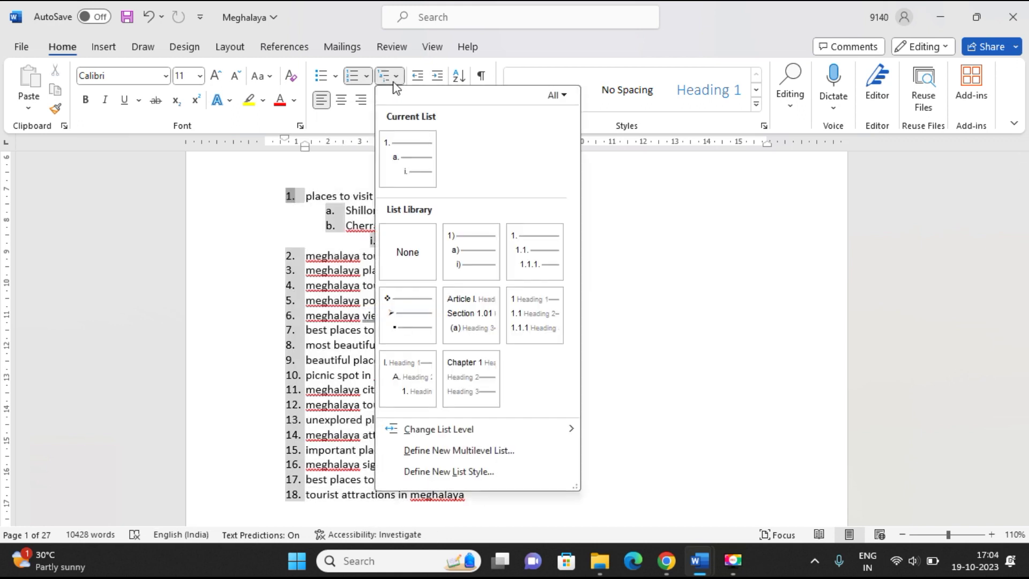
pyautogui.click(448, 451)
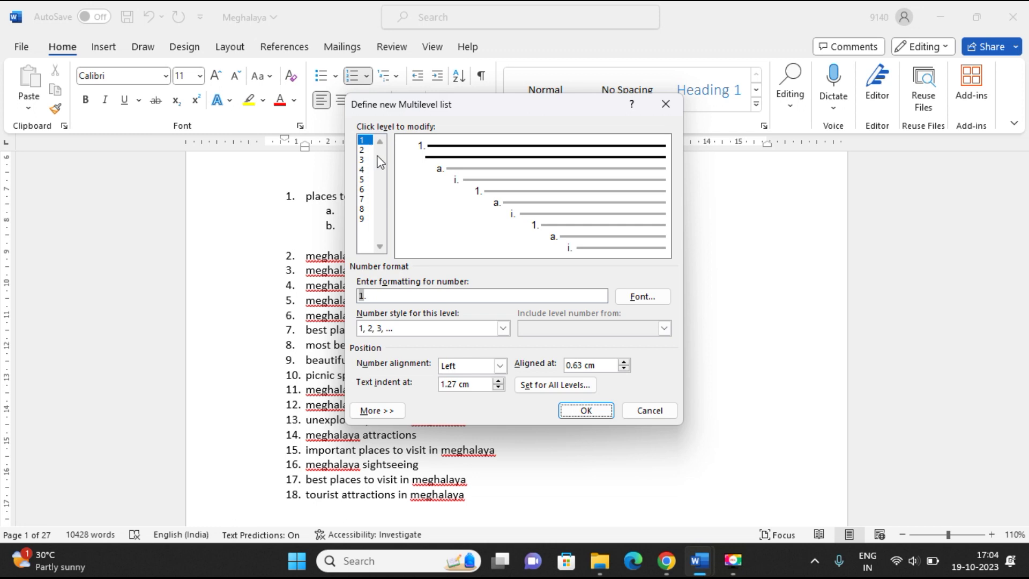
# Browse levels 1–5 in the multilevel definition and select level 2 (a, b, c at 1.9 cm)
pyautogui.click(362, 151)
pyautogui.click(363, 160)
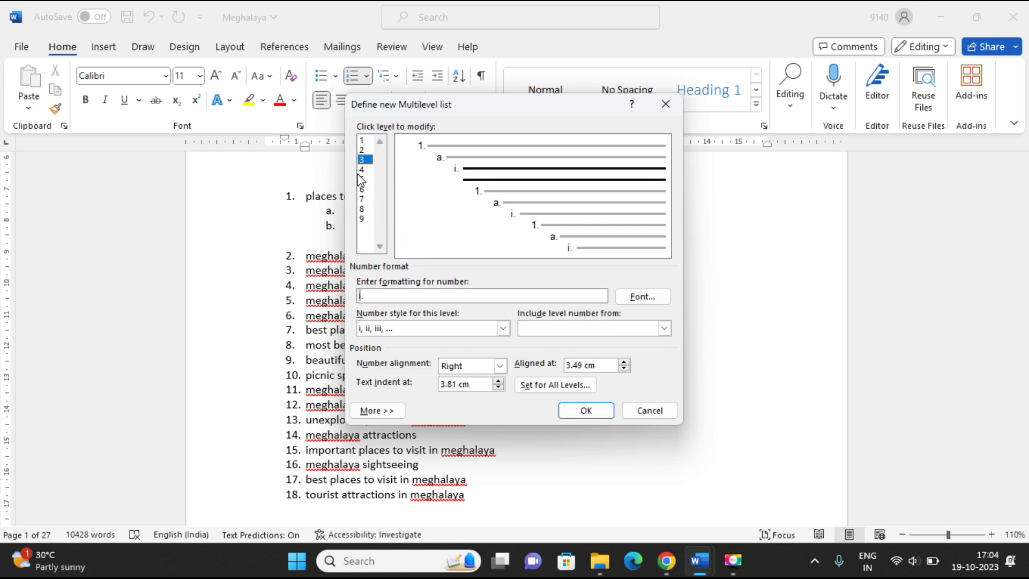
pyautogui.click(362, 179)
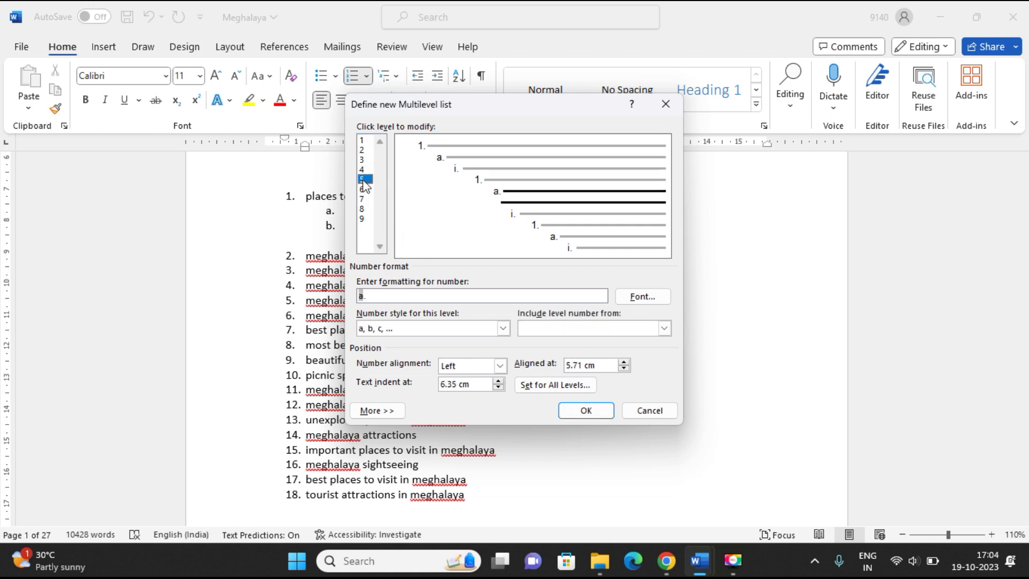
pyautogui.click(362, 140)
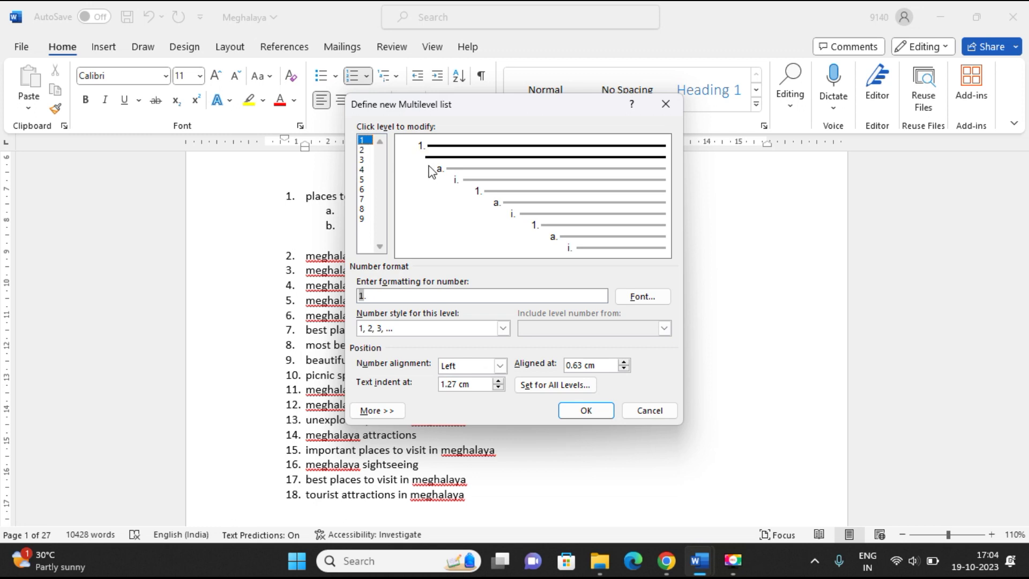
pyautogui.click(443, 170)
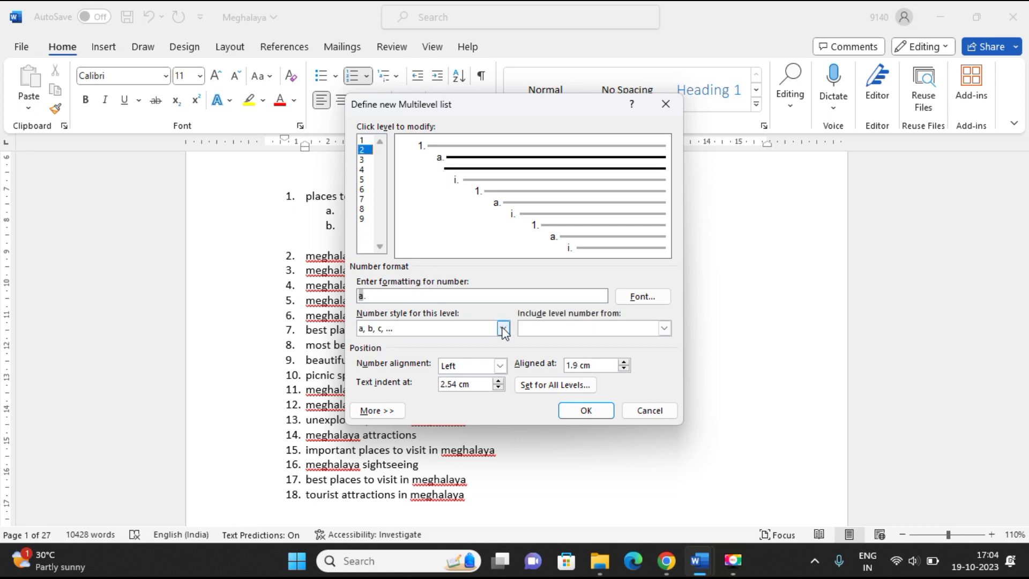
# Change level 2's number style to A, B, C so Shillong and Cherrapunji become A. and B
pyautogui.click(378, 327)
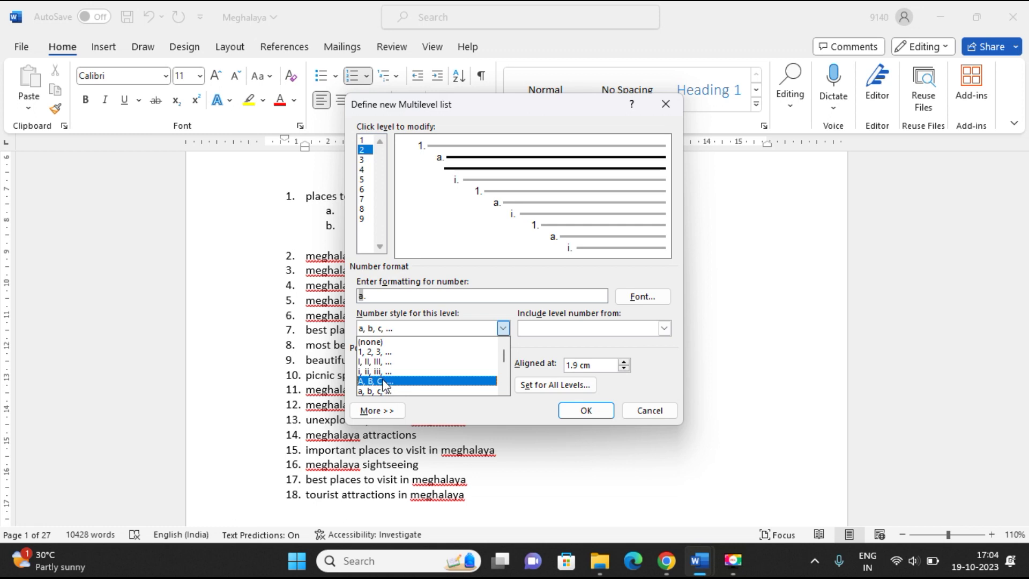
pyautogui.scroll(-1, 391, 381)
pyautogui.scroll(-1, 394, 381)
pyautogui.scroll(-1, 394, 391)
pyautogui.scroll(-1, 394, 392)
pyautogui.scroll(-2, 437, 381)
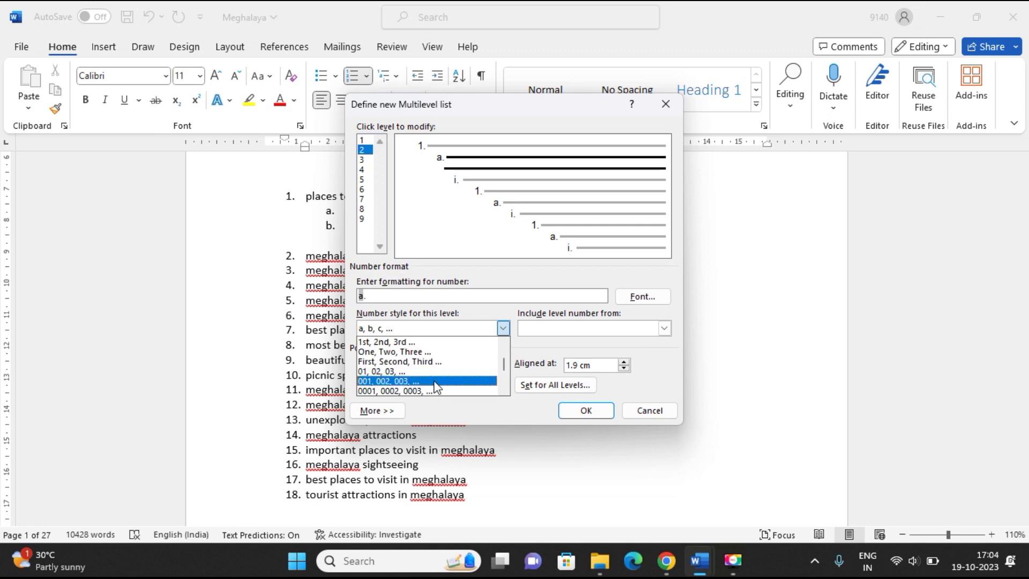
pyautogui.scroll(-2, 437, 381)
pyautogui.scroll(-1, 436, 382)
pyautogui.scroll(-1, 439, 382)
pyautogui.scroll(-1, 440, 380)
pyautogui.scroll(-1, 439, 381)
pyautogui.scroll(-1, 455, 382)
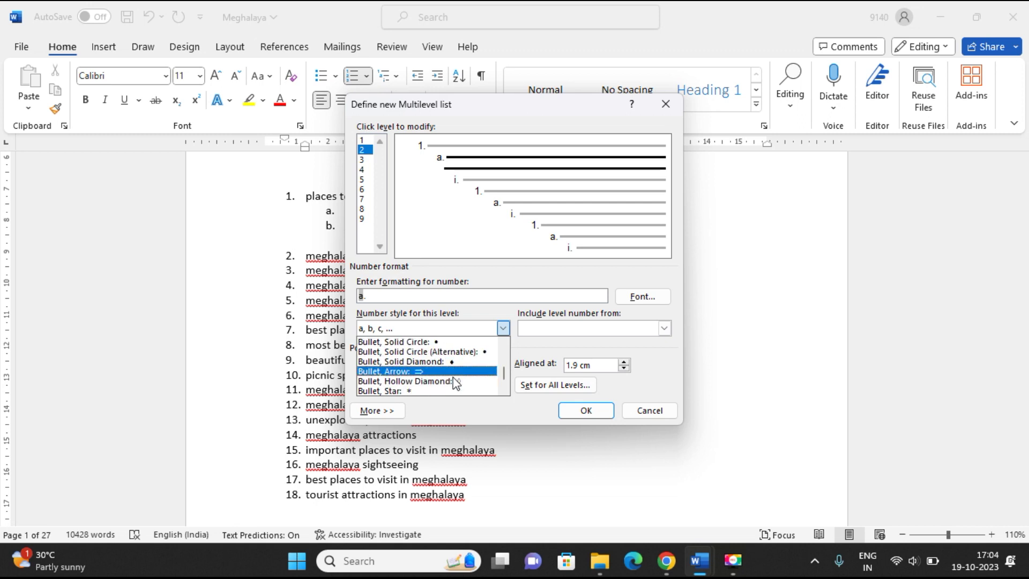
pyautogui.scroll(2, 455, 381)
pyautogui.scroll(6, 456, 381)
pyautogui.scroll(2, 455, 381)
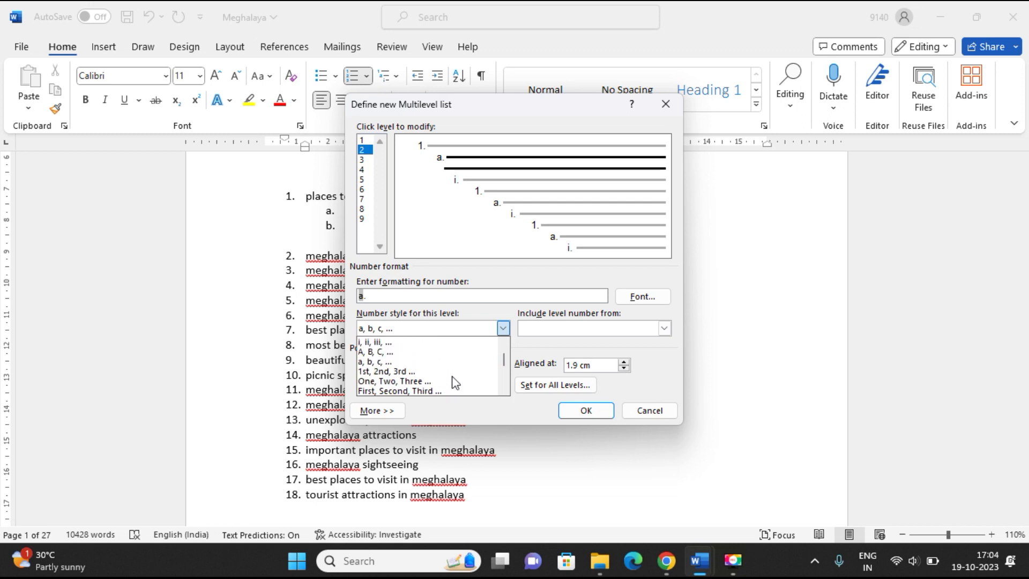
pyautogui.click(369, 352)
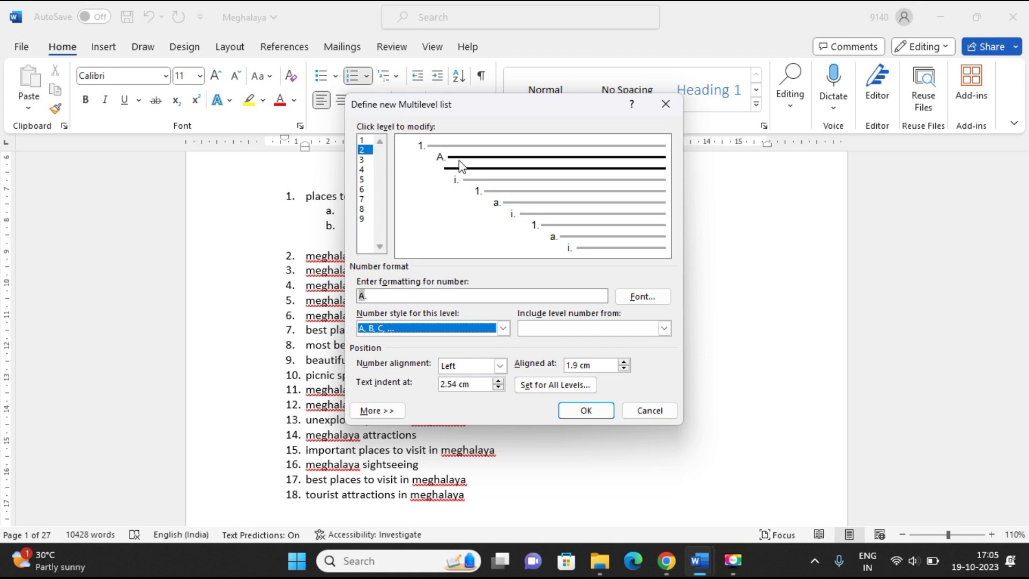
pyautogui.click(586, 411)
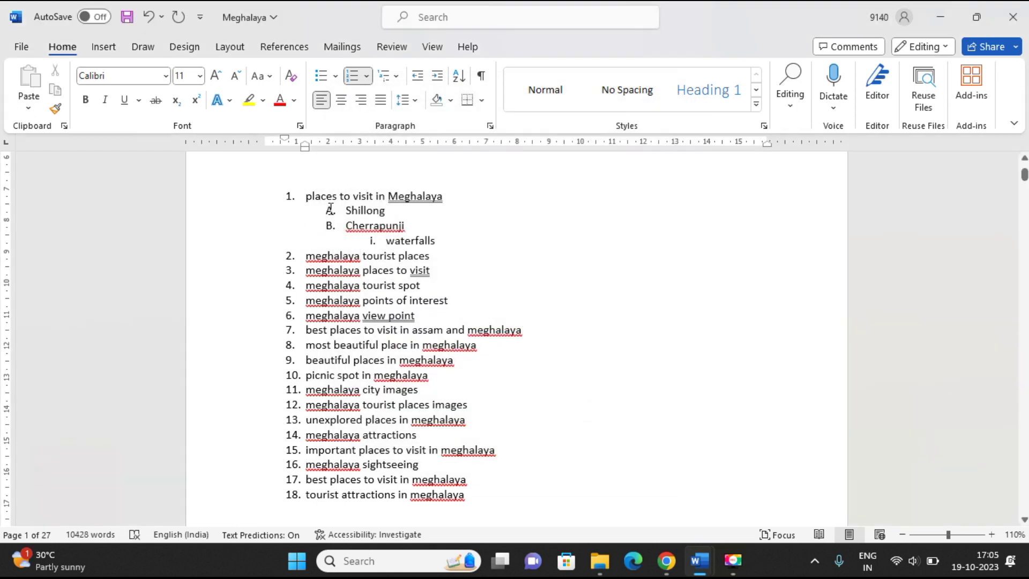
# Replace the lowercase p so item 1 reads 'Places to visit in Meghalaya'
pyautogui.moveTo(338, 212); pyautogui.dragTo(338, 225)
pyautogui.click(338, 218)
pyautogui.press('Home')
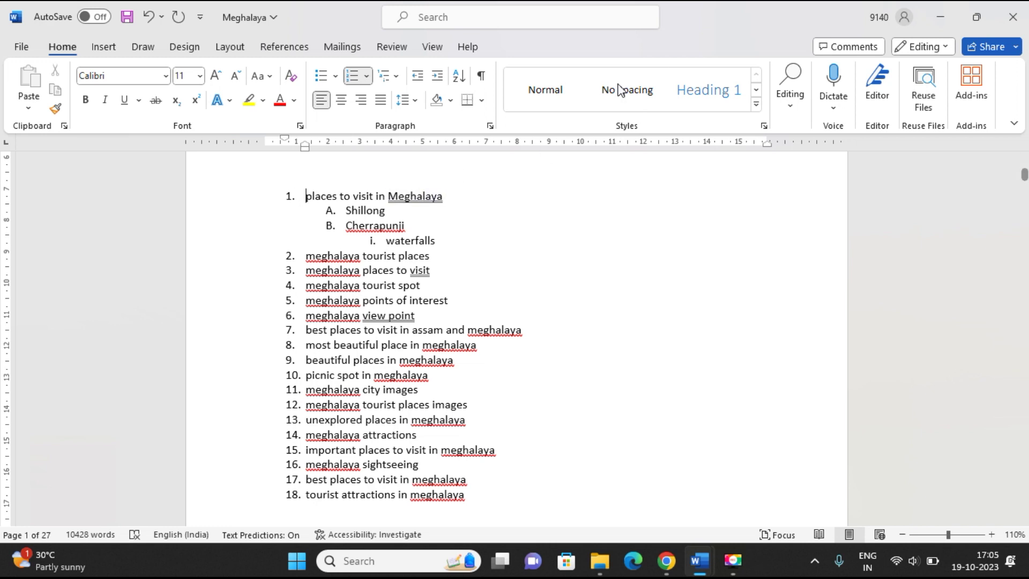
pyautogui.press('Delete')
pyautogui.write('P')
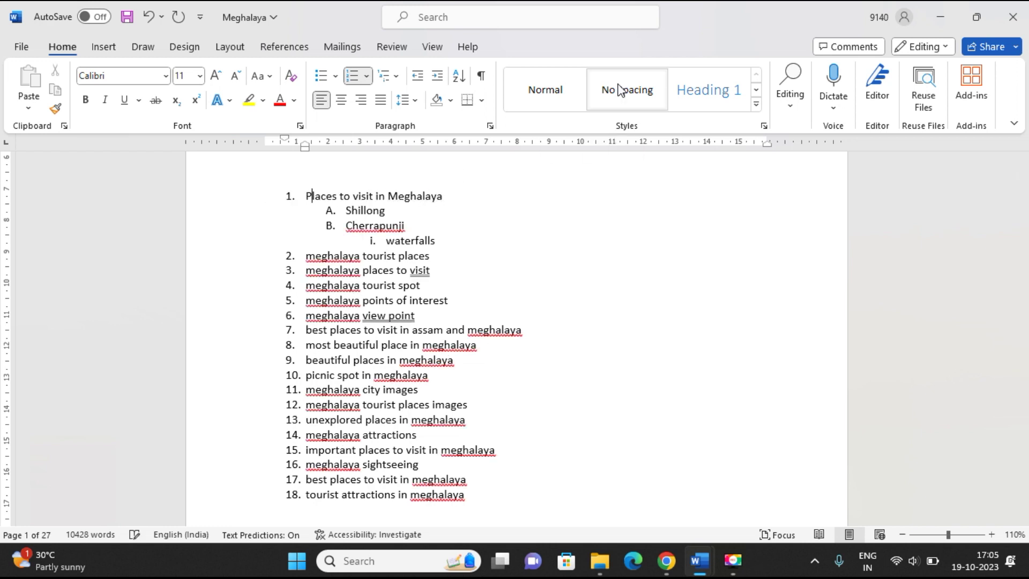
# Select the word waterfalls on the third-level line
pyautogui.doubleClick(366, 226)
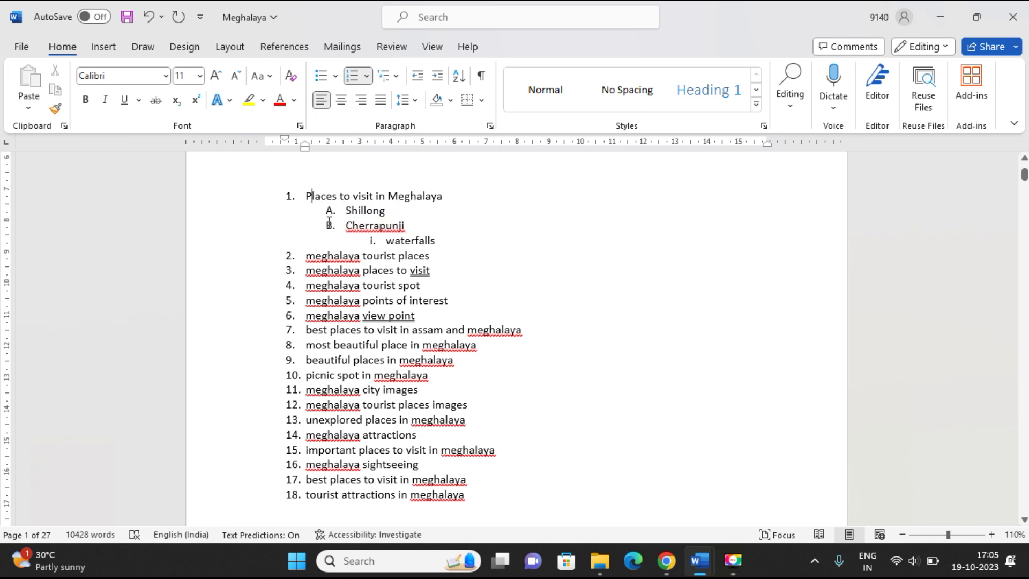
pyautogui.click(375, 241)
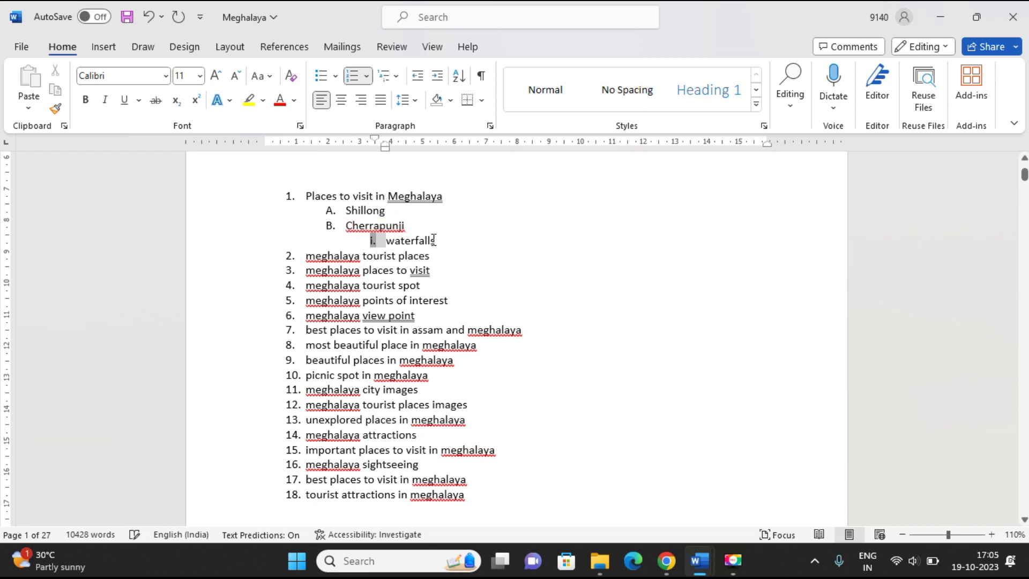
pyautogui.click(450, 237)
pyautogui.moveTo(441, 240); pyautogui.dragTo(384, 241)
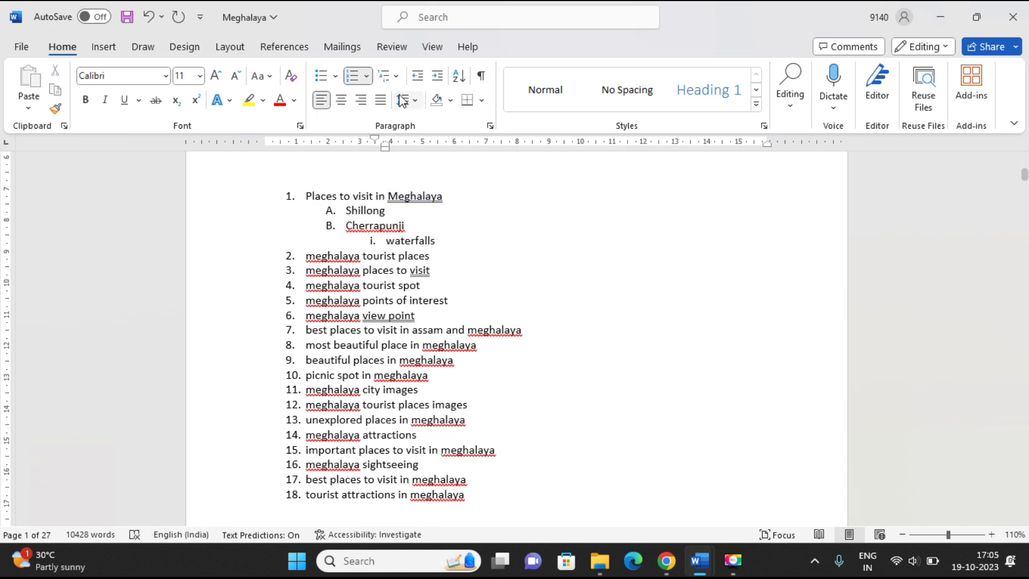
pyautogui.click(389, 76)
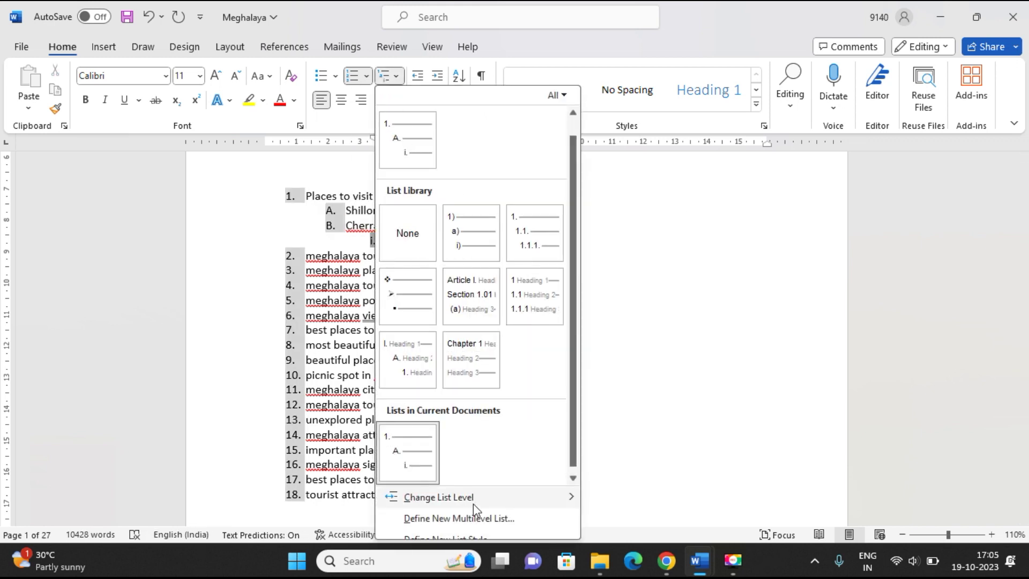
# Define a new multilevel list with level 3 in 1st, 2nd, 3rd style, numbering waterfalls 1st
pyautogui.click(459, 519)
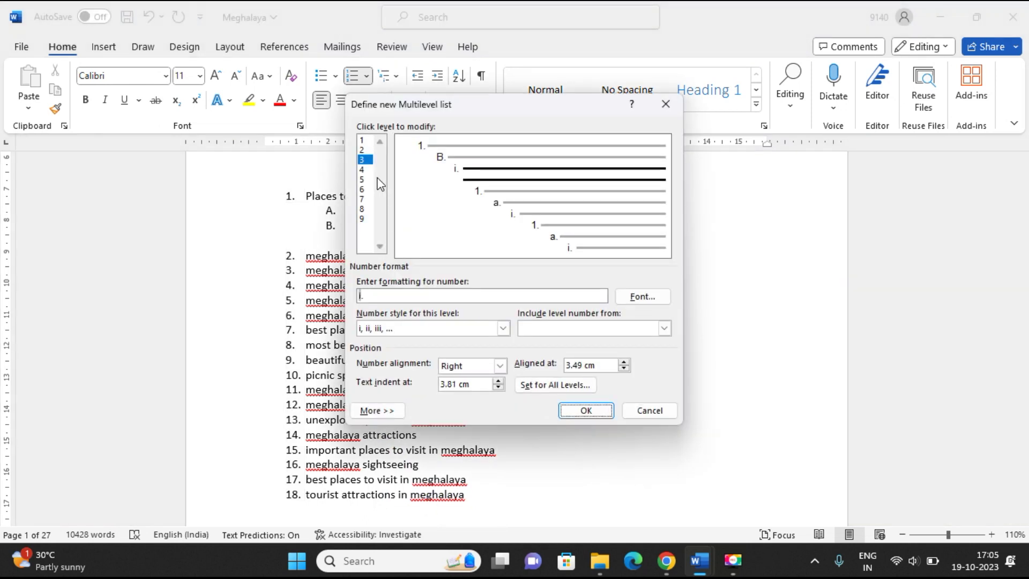
pyautogui.click(502, 328)
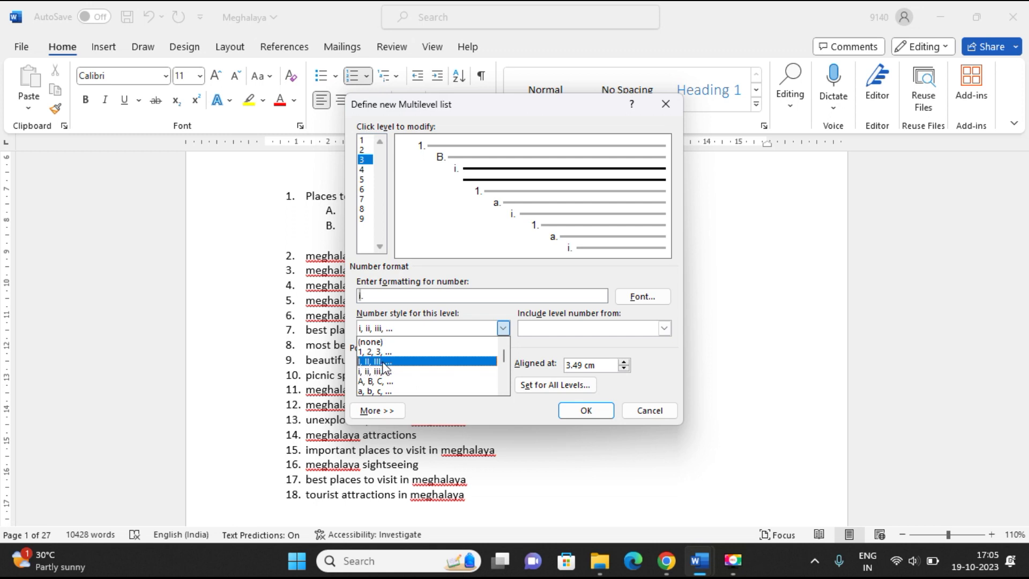
pyautogui.click(383, 362)
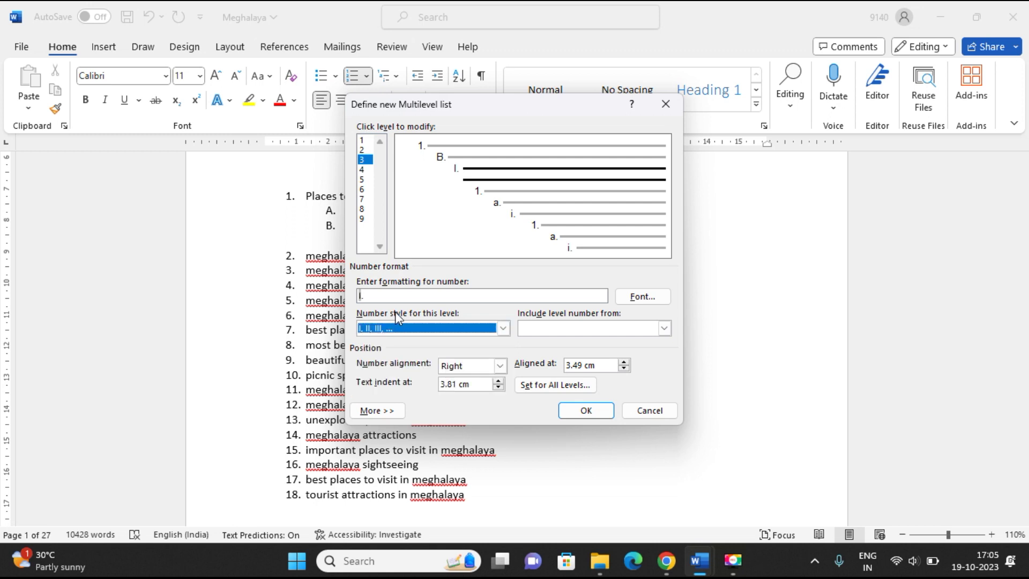
pyautogui.click(453, 324)
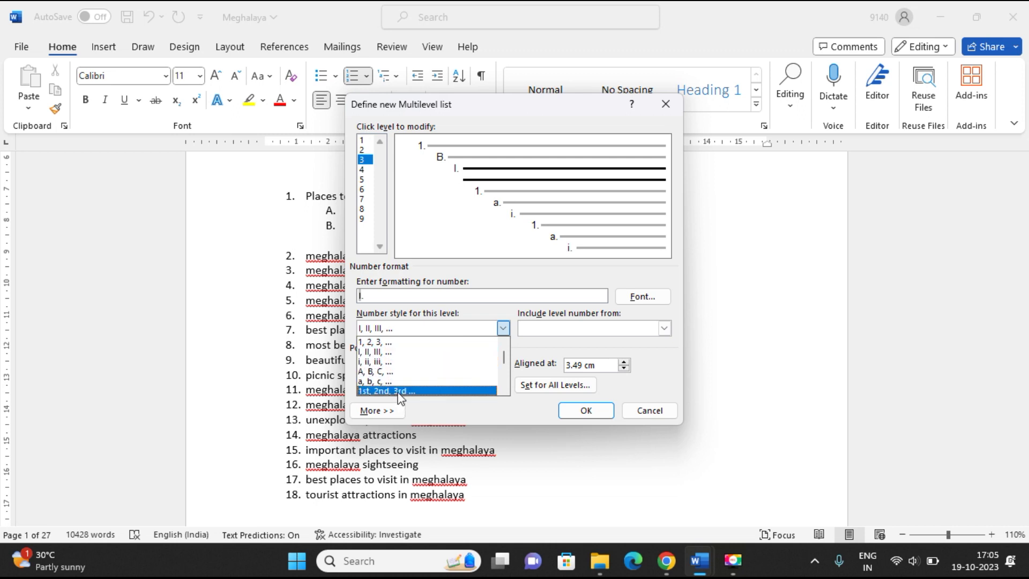
pyautogui.click(399, 392)
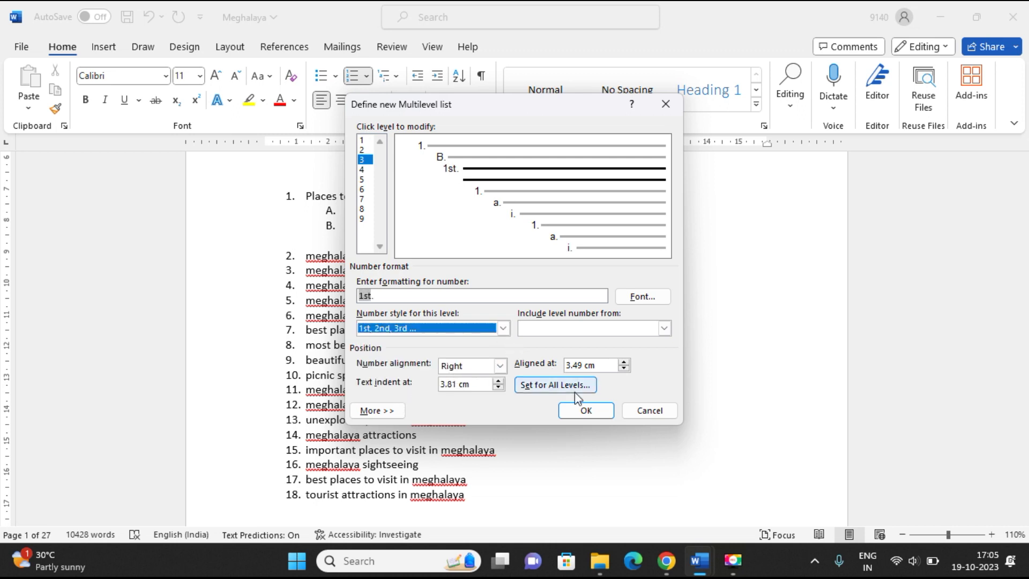
pyautogui.click(586, 410)
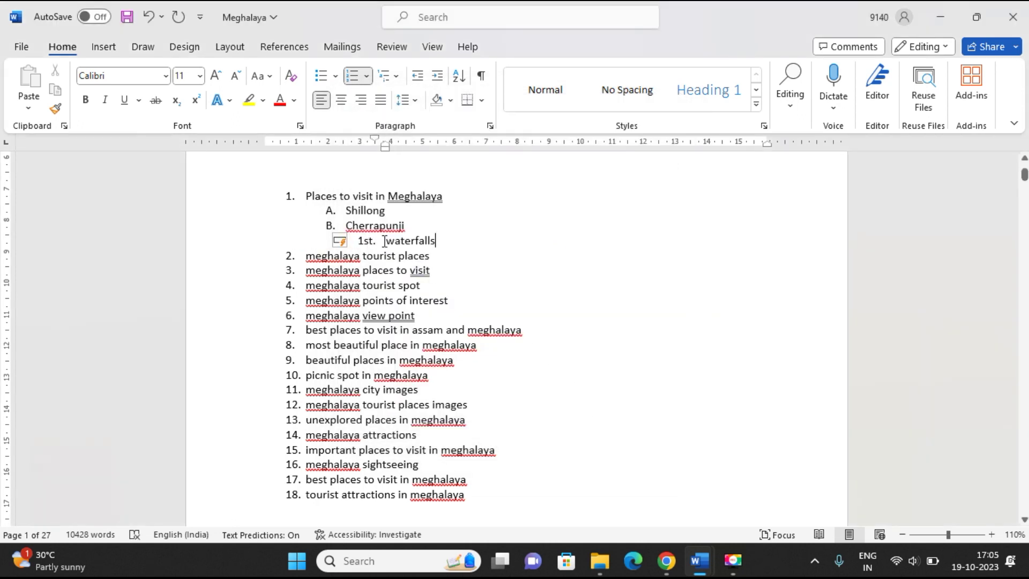
# Redefine level 3 with I, II, III numerals so waterfalls is numbered I
pyautogui.click(388, 76)
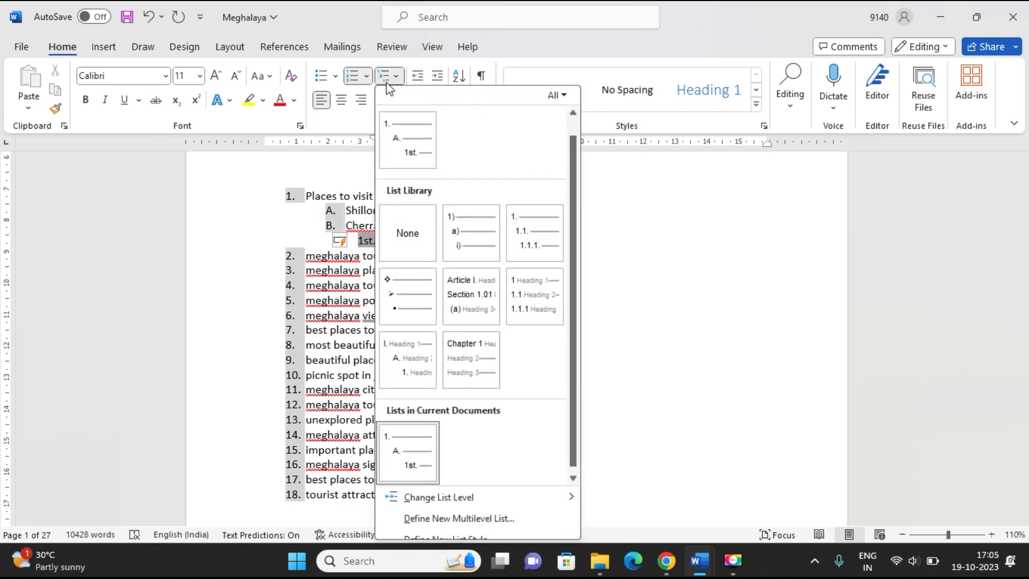
pyautogui.click(456, 519)
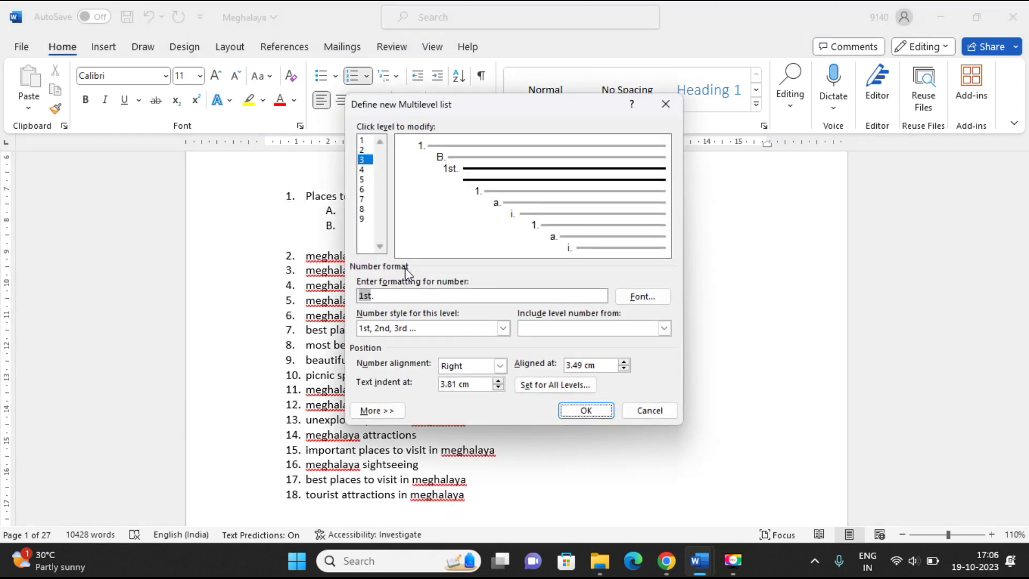
pyautogui.click(503, 328)
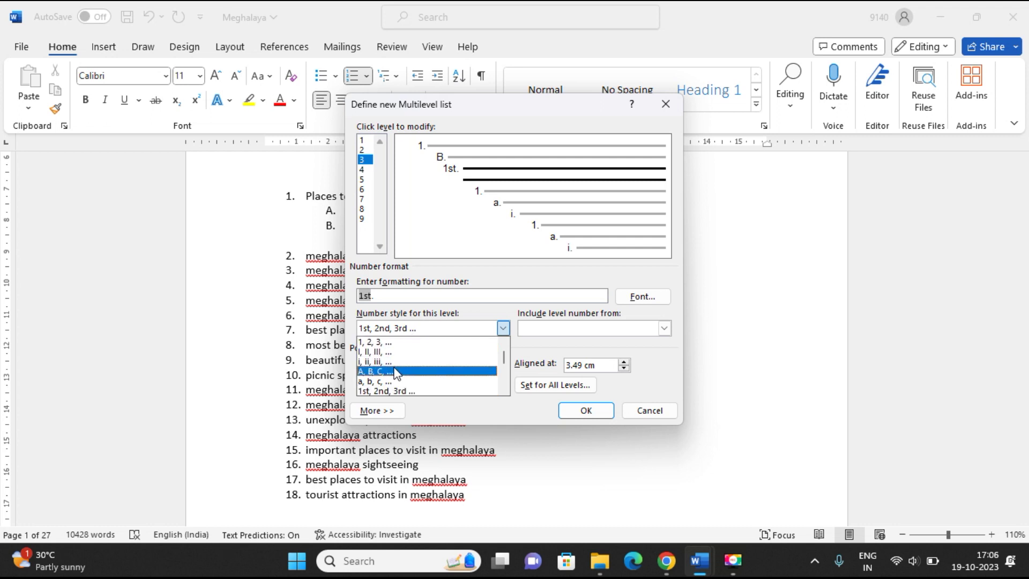
pyautogui.click(387, 351)
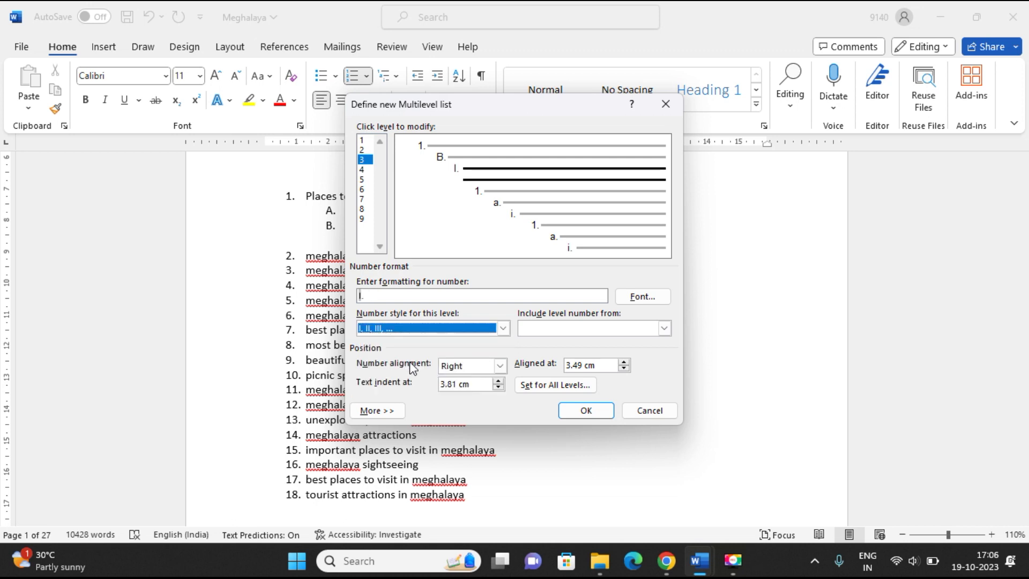
pyautogui.click(583, 415)
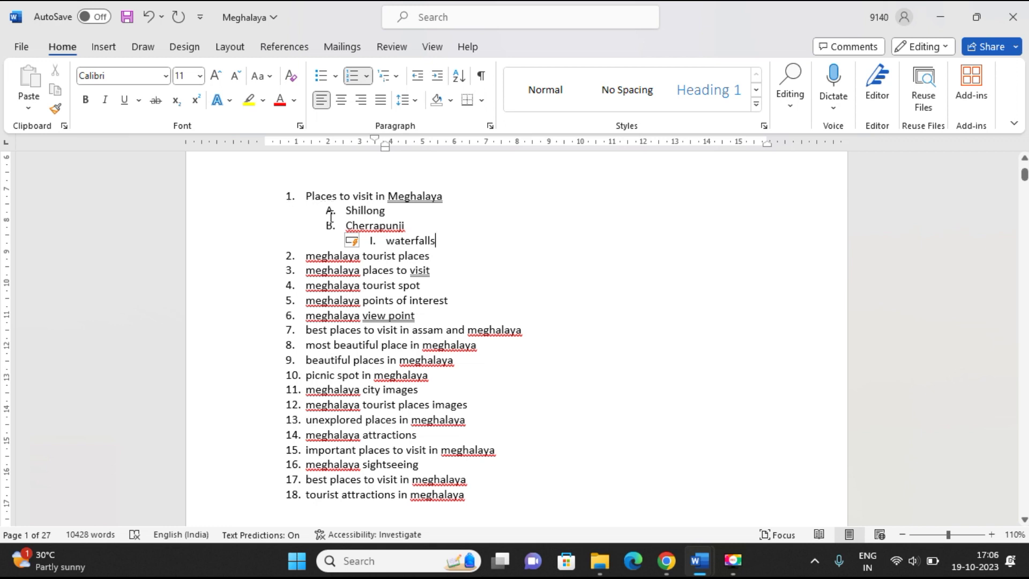
pyautogui.moveTo(355, 241)
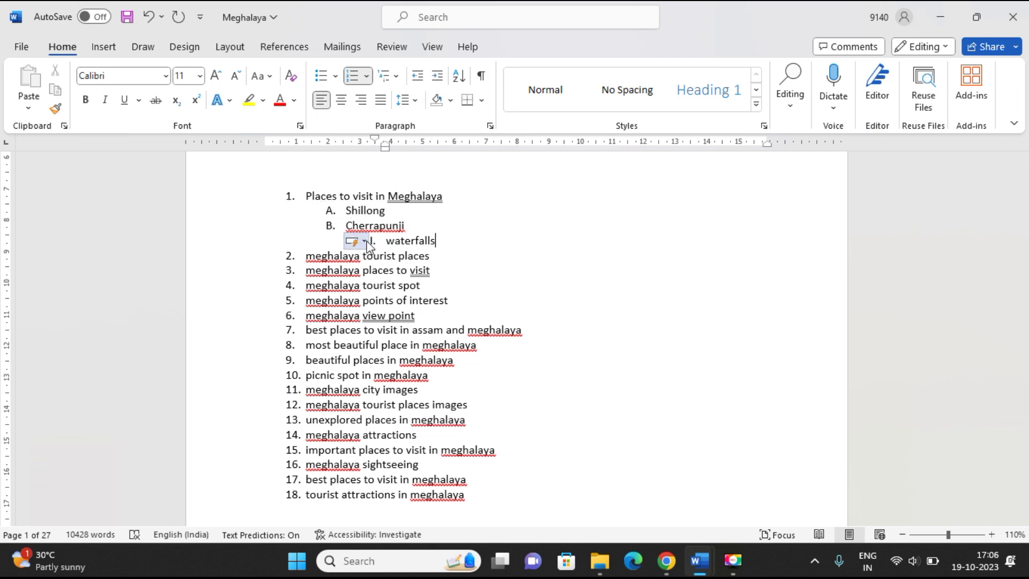
pyautogui.click(376, 241)
# Add 'Greenary' as a new sub-item after Waterfalls under Cherrapunji
pyautogui.click(435, 242)
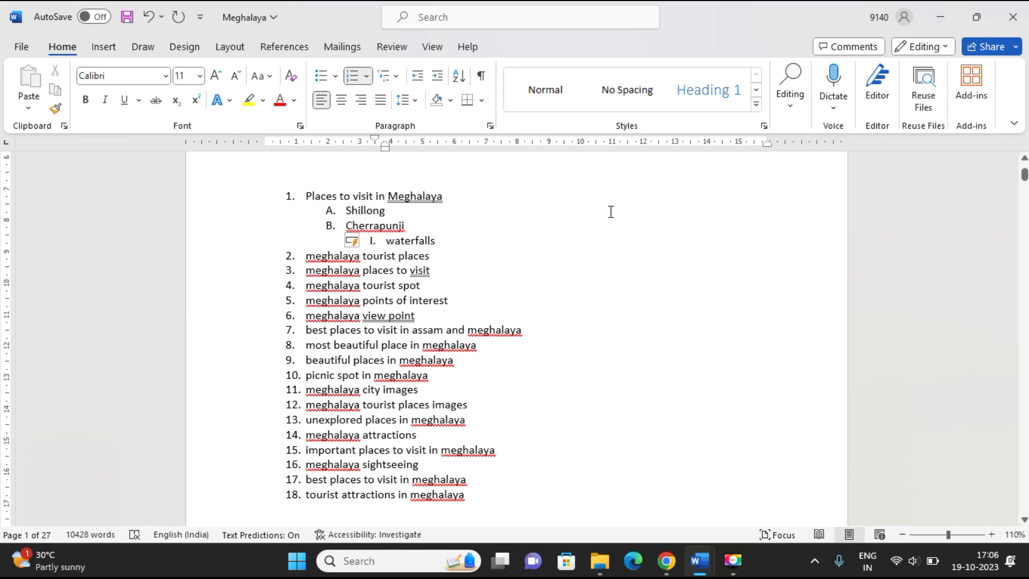
pyautogui.press('Return')
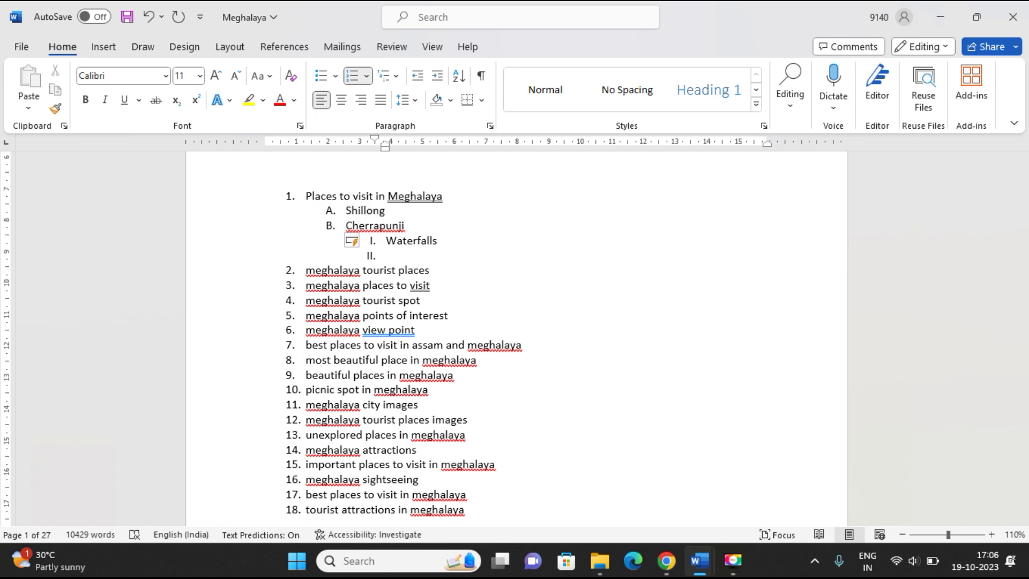
pyautogui.write('Greenary')
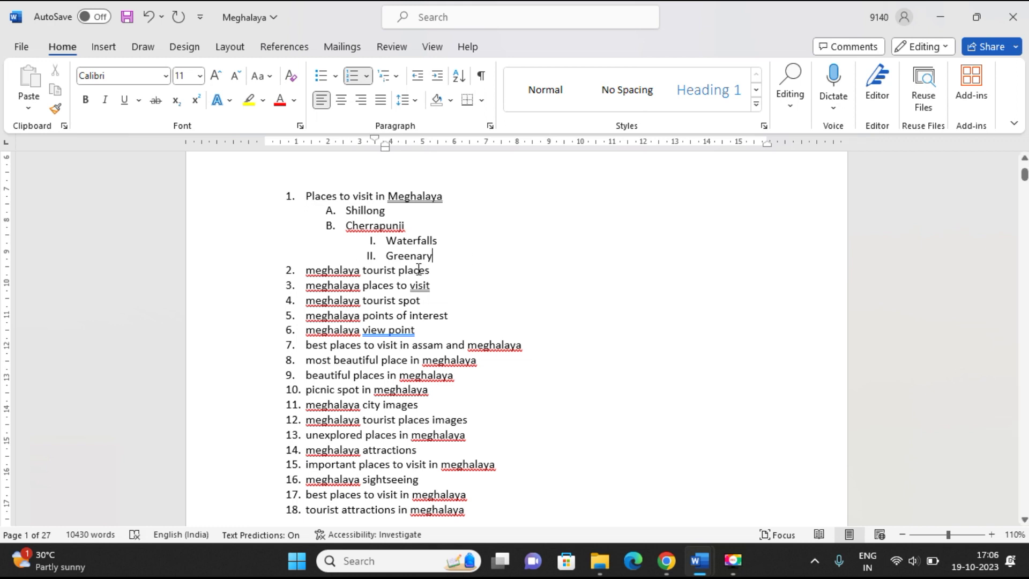
# Try moving the A./B. items out to the first-level indent, then undo it
pyautogui.moveTo(435, 256); pyautogui.dragTo(344, 210)
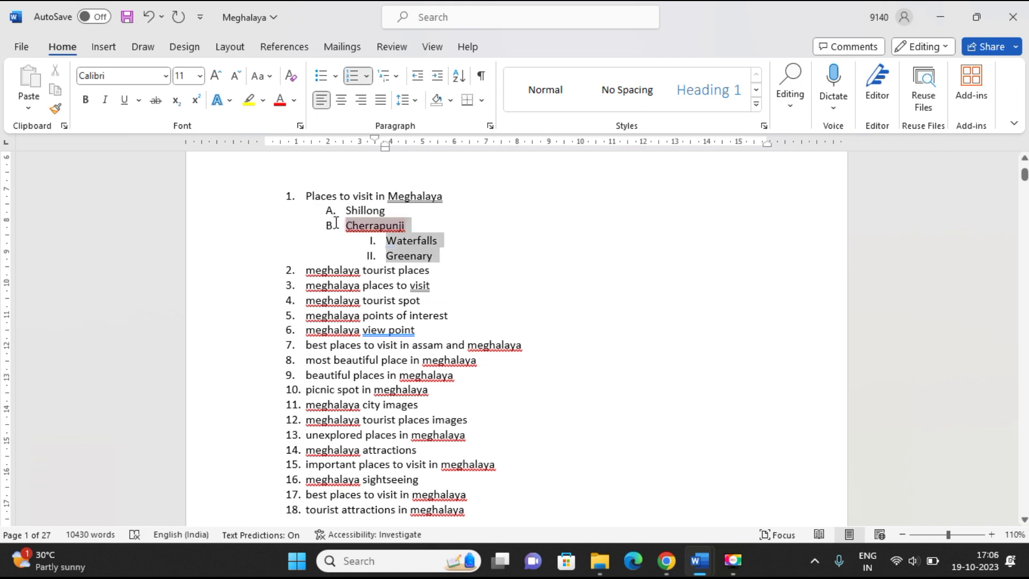
pyautogui.click(537, 233)
pyautogui.moveTo(333, 210); pyautogui.dragTo(292, 211)
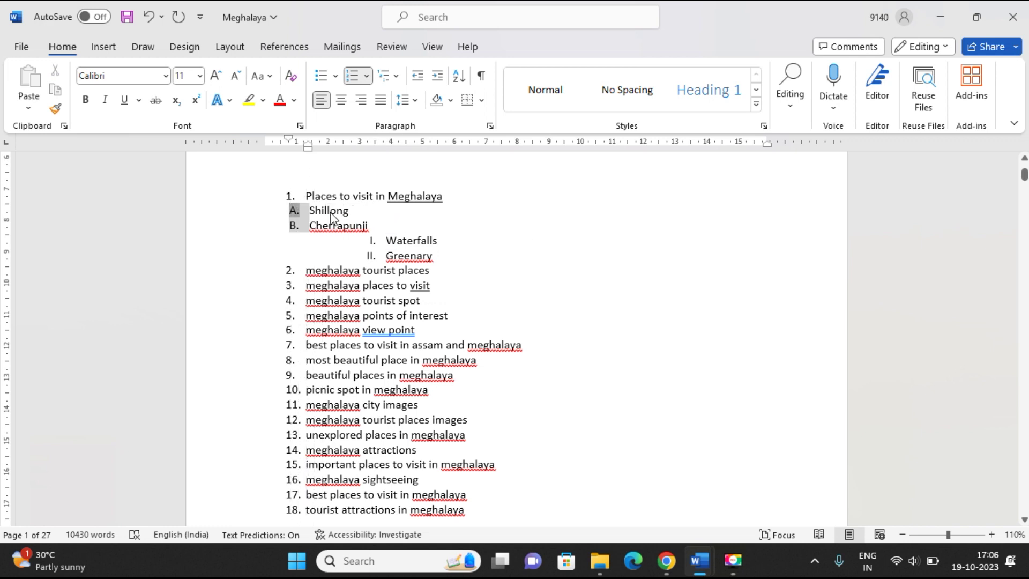
pyautogui.hotkey('ctrl', 'z')
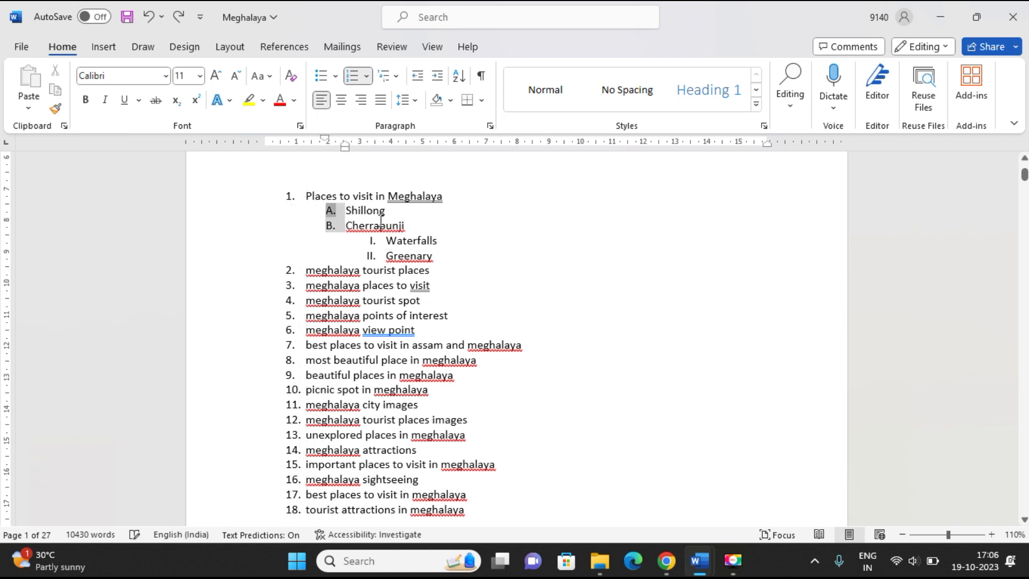
pyautogui.click(420, 225)
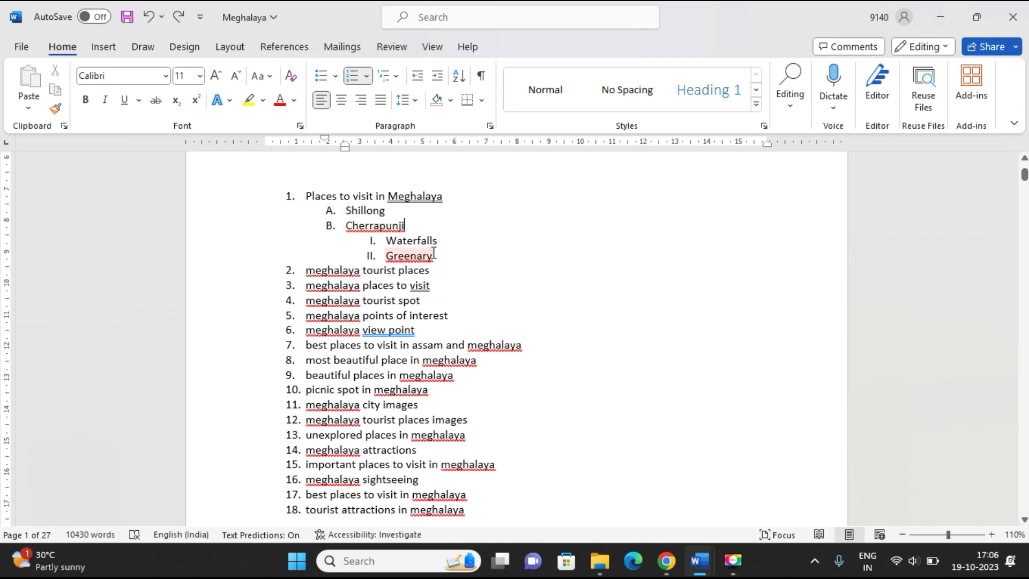
pyautogui.click(390, 77)
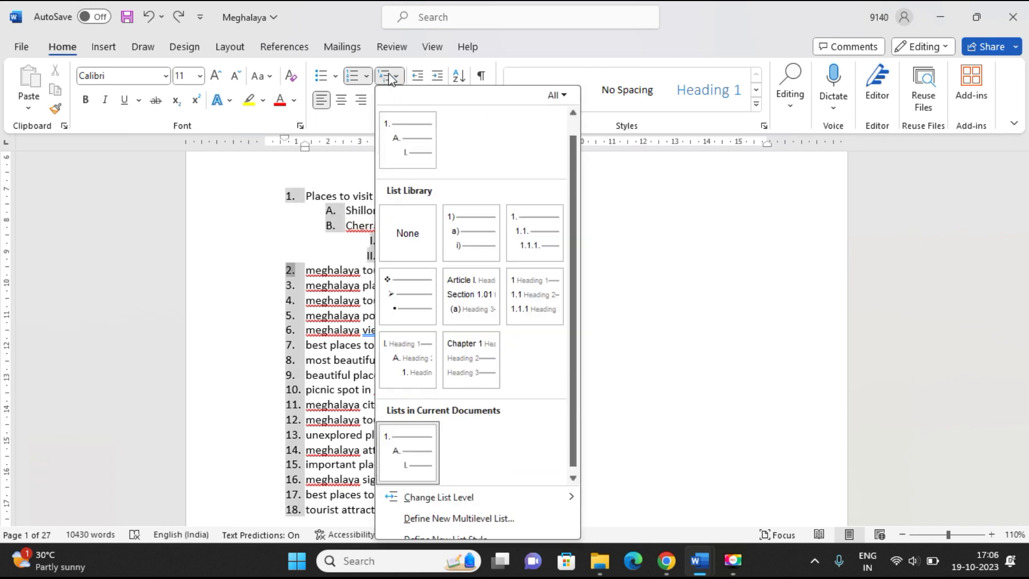
# Give the level-1 list numbers the +Body font in red and apply the definition
pyautogui.click(483, 520)
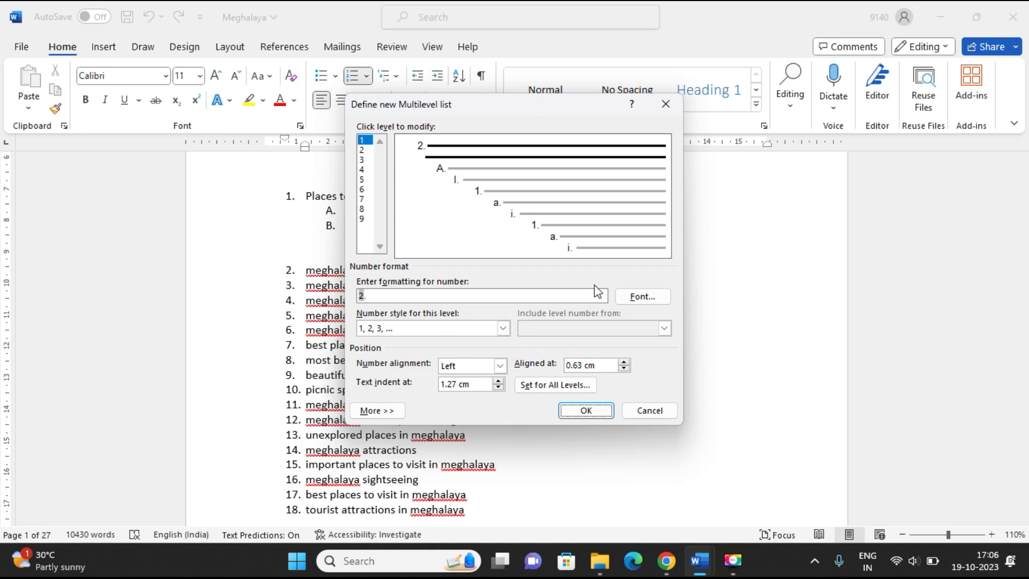
pyautogui.click(635, 299)
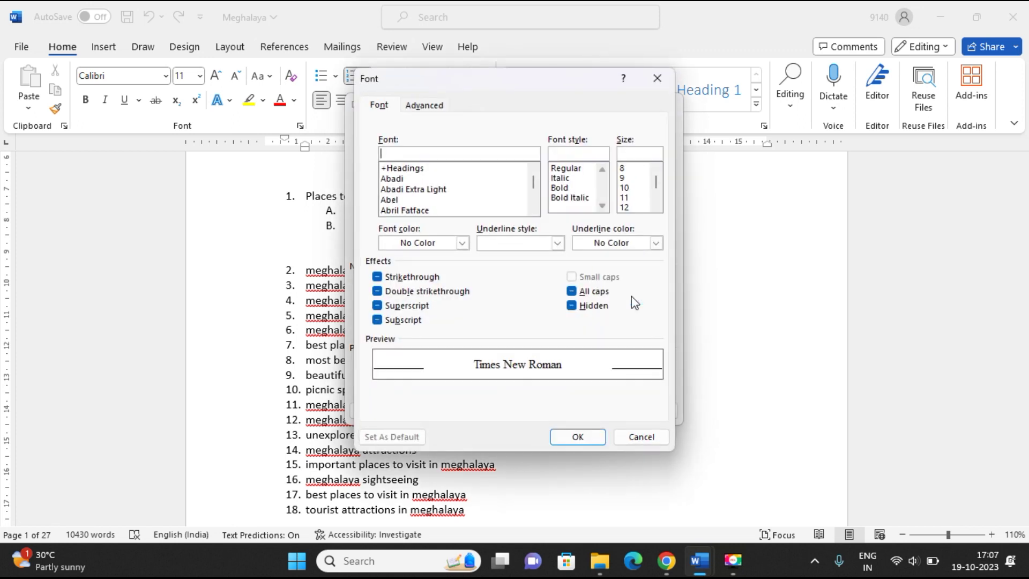
pyautogui.click(424, 170)
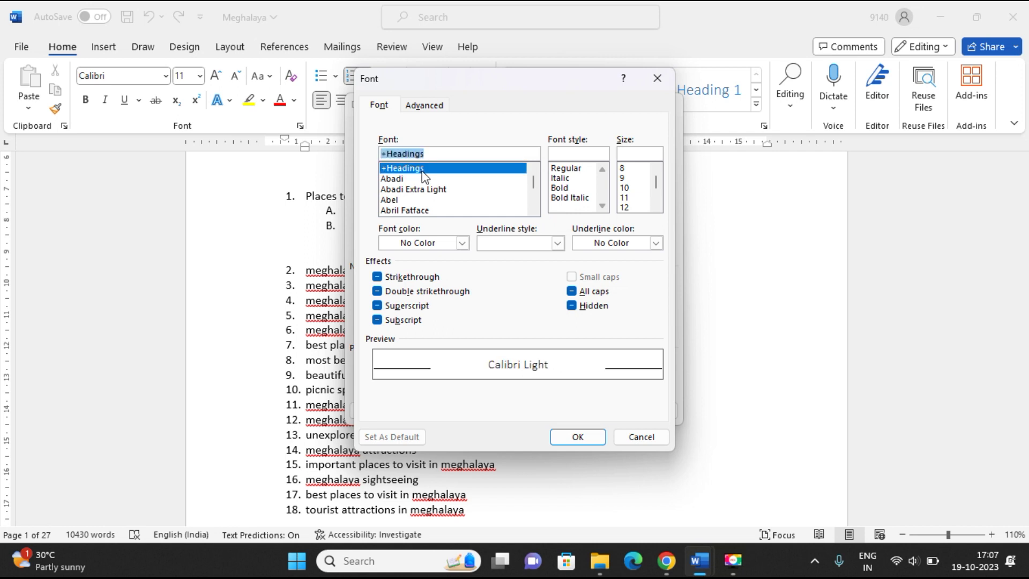
pyautogui.scroll(-1, 423, 177)
pyautogui.scroll(-2, 424, 177)
pyautogui.scroll(-1, 424, 177)
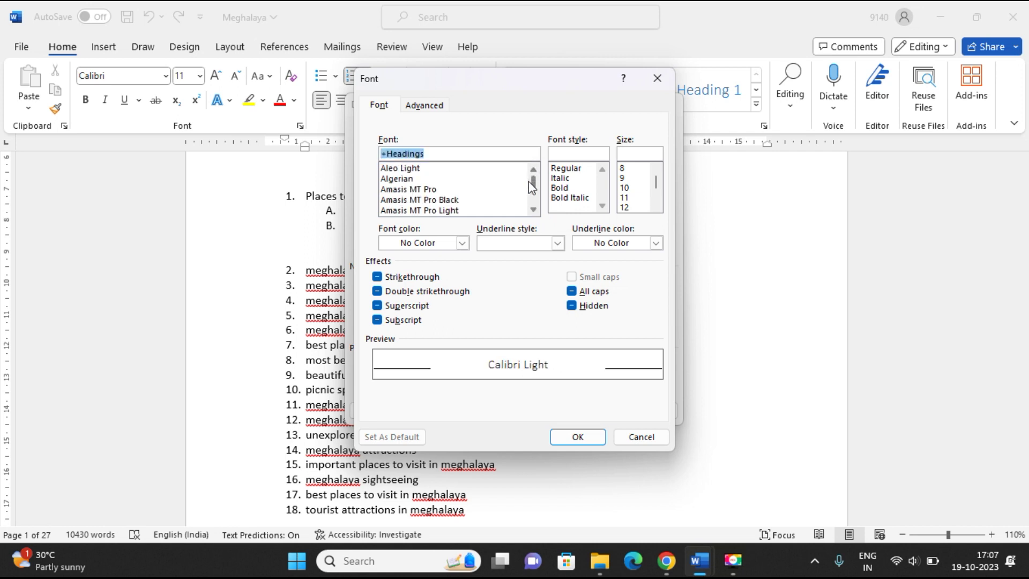
pyautogui.scroll(2, 424, 191)
pyautogui.scroll(1, 418, 185)
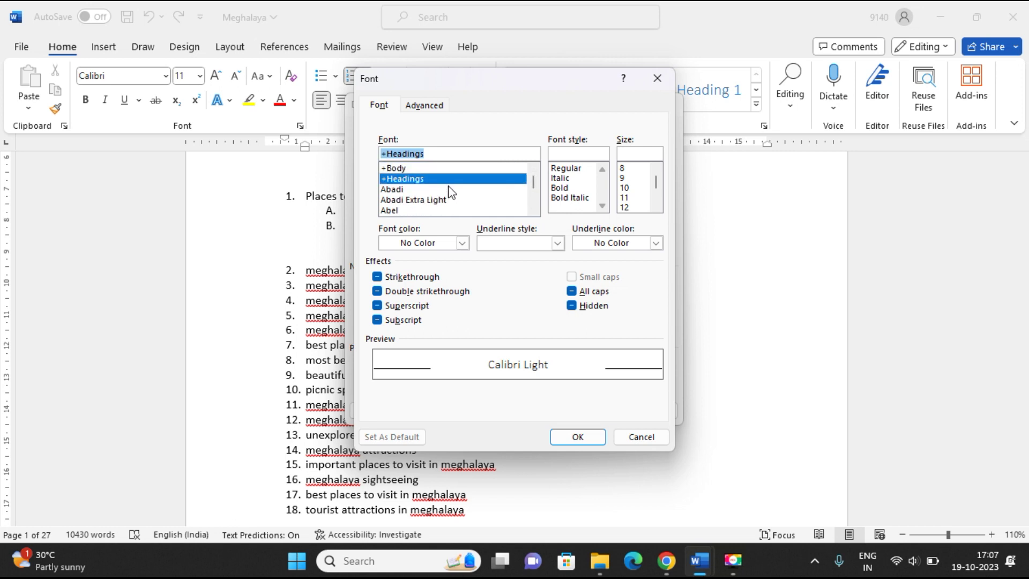
pyautogui.click(405, 169)
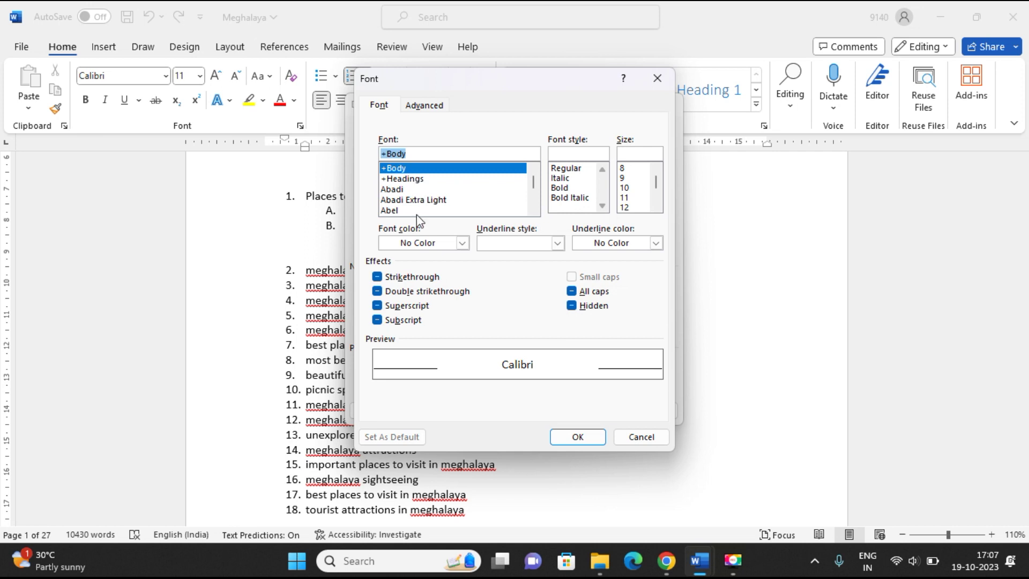
pyautogui.click(433, 243)
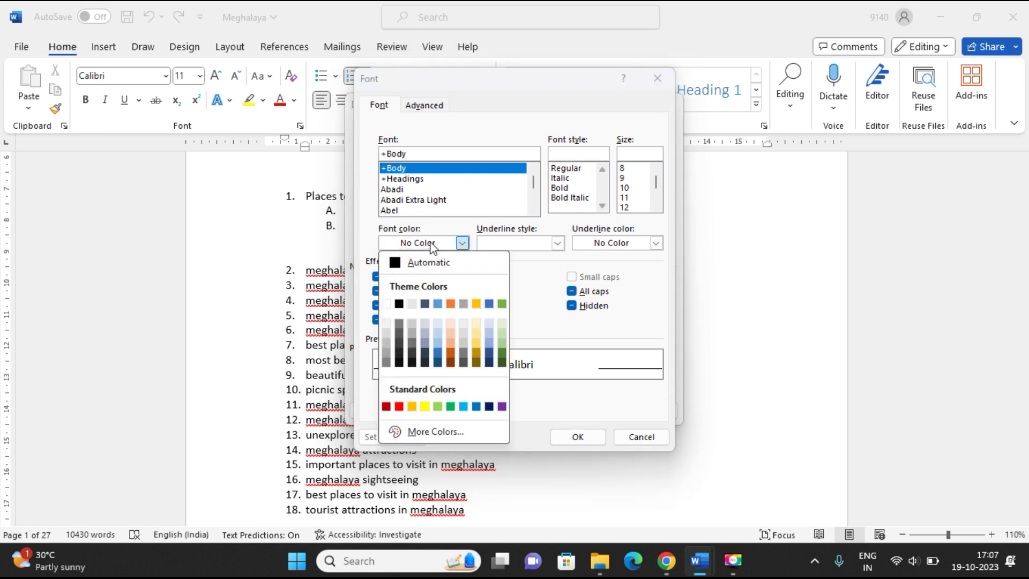
pyautogui.click(399, 406)
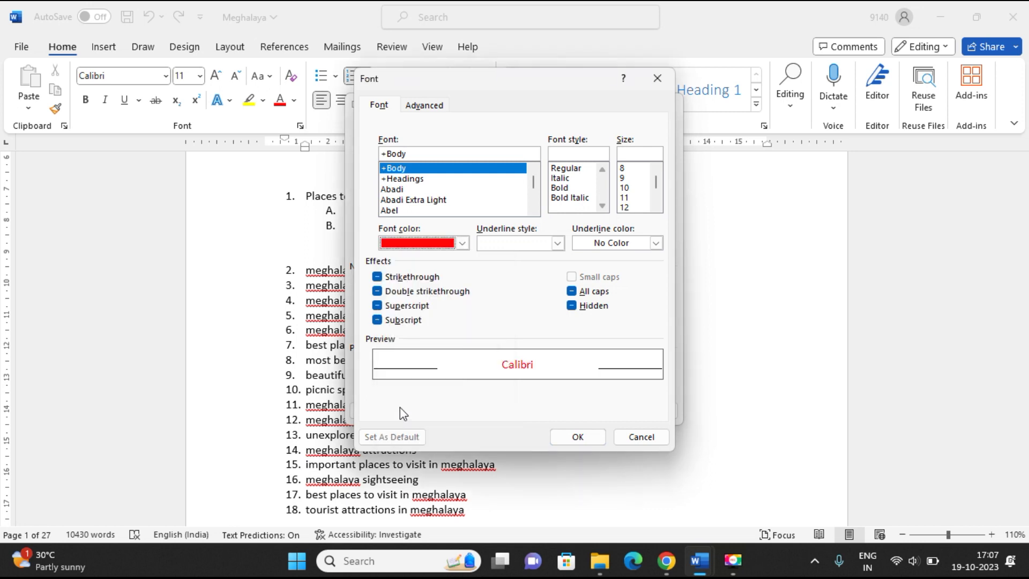
pyautogui.click(578, 437)
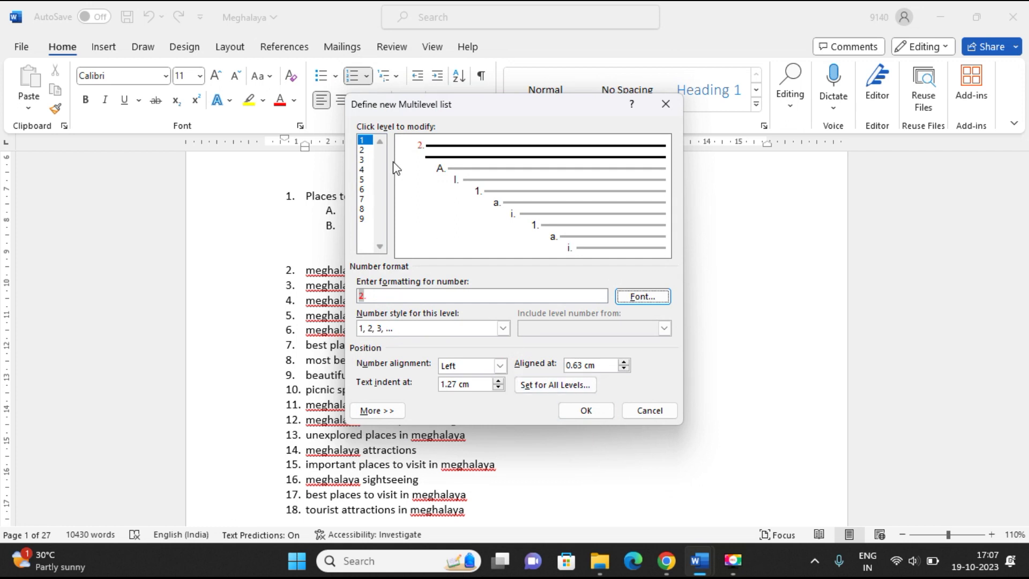
pyautogui.click(584, 412)
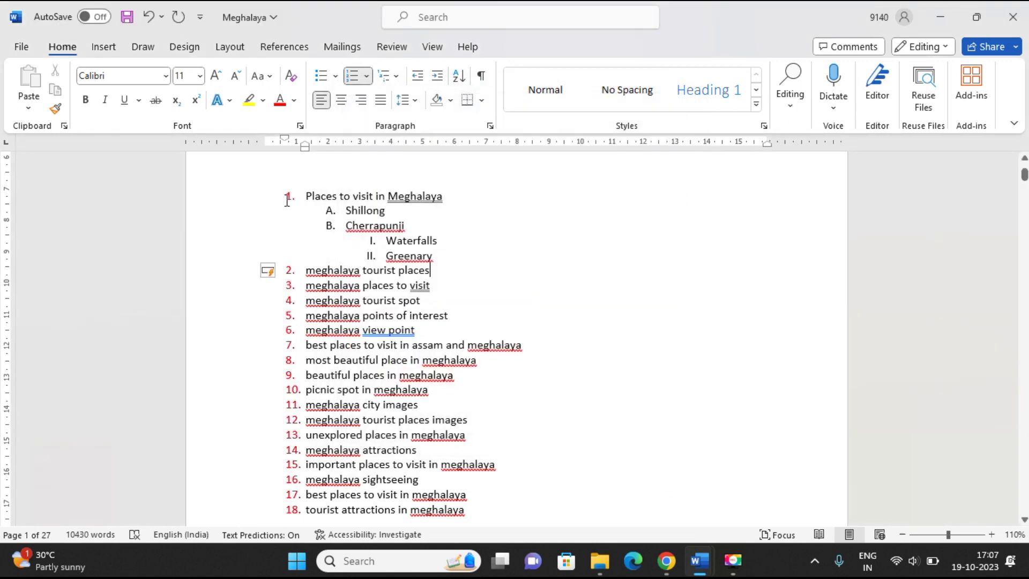
pyautogui.scroll(-3, 288, 215)
pyautogui.scroll(5, 296, 389)
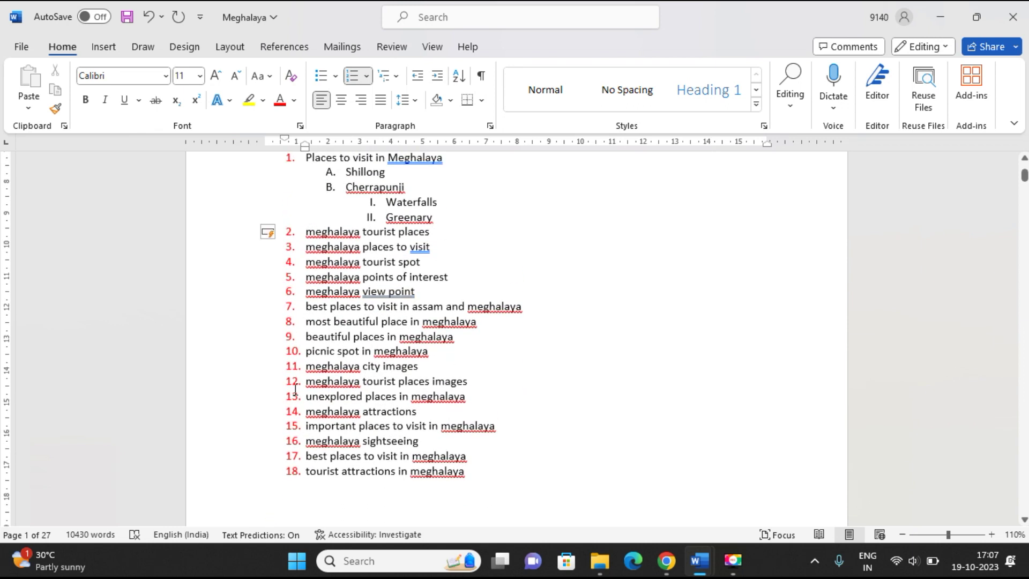
pyautogui.scroll(2, 295, 389)
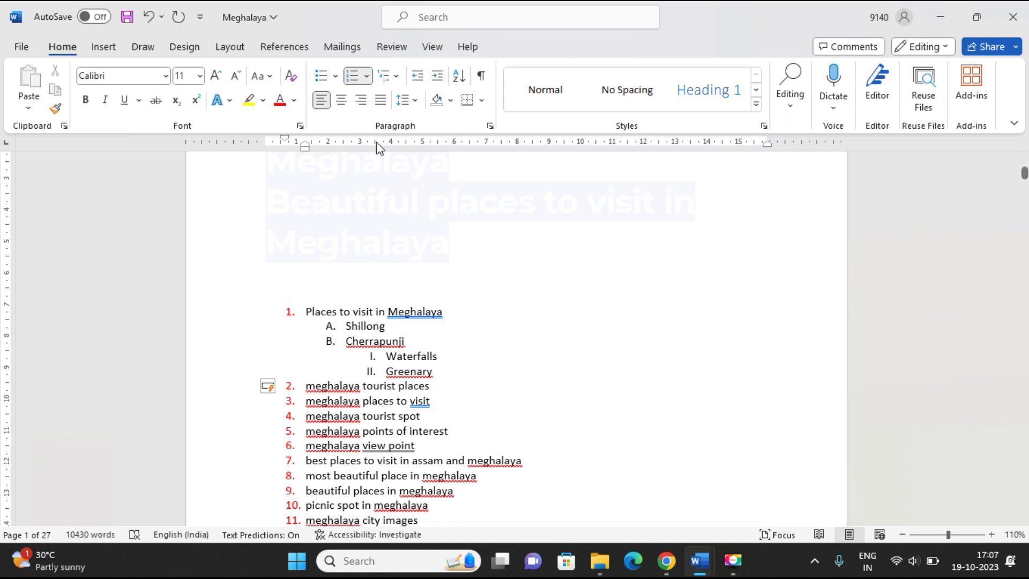
# Set the level-2 number font colour to light blue so A. and B. turn blue
pyautogui.click(385, 77)
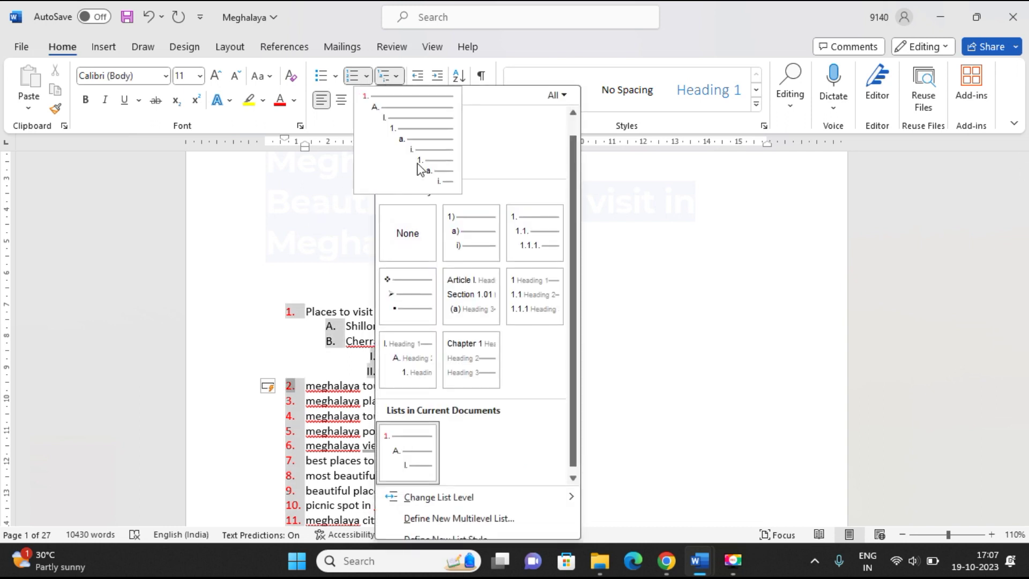
pyautogui.click(441, 518)
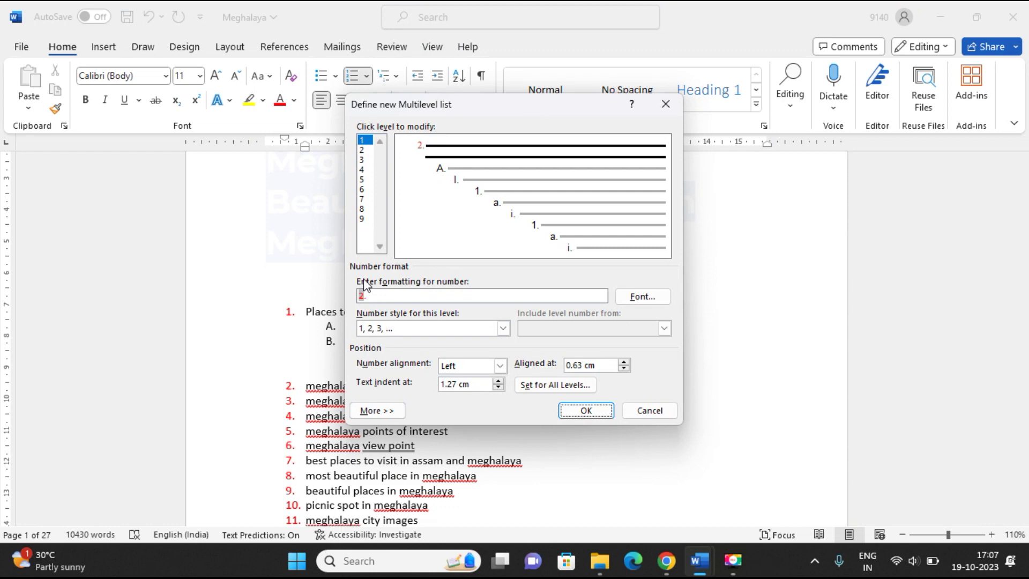
pyautogui.click(362, 152)
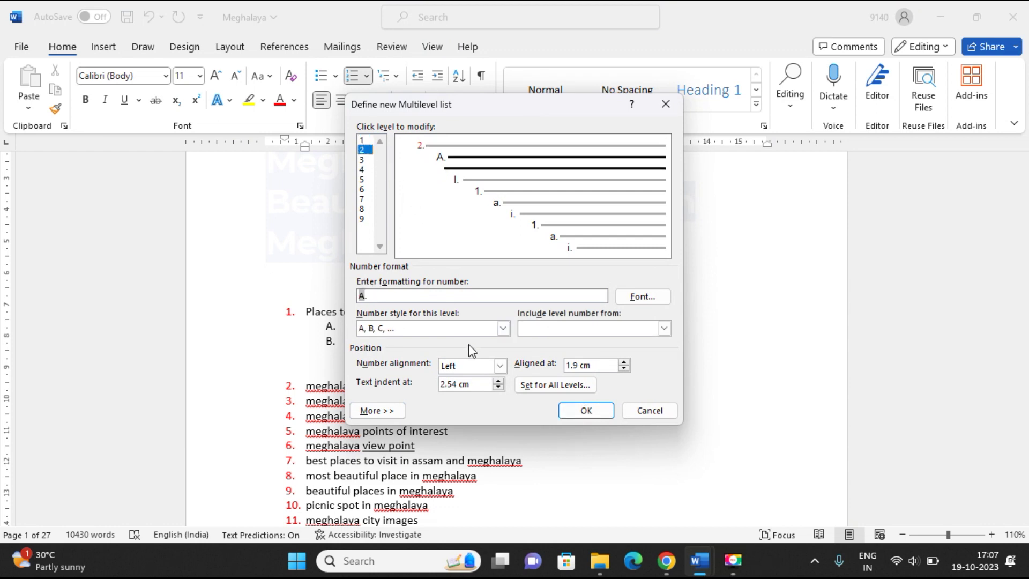
pyautogui.click(642, 297)
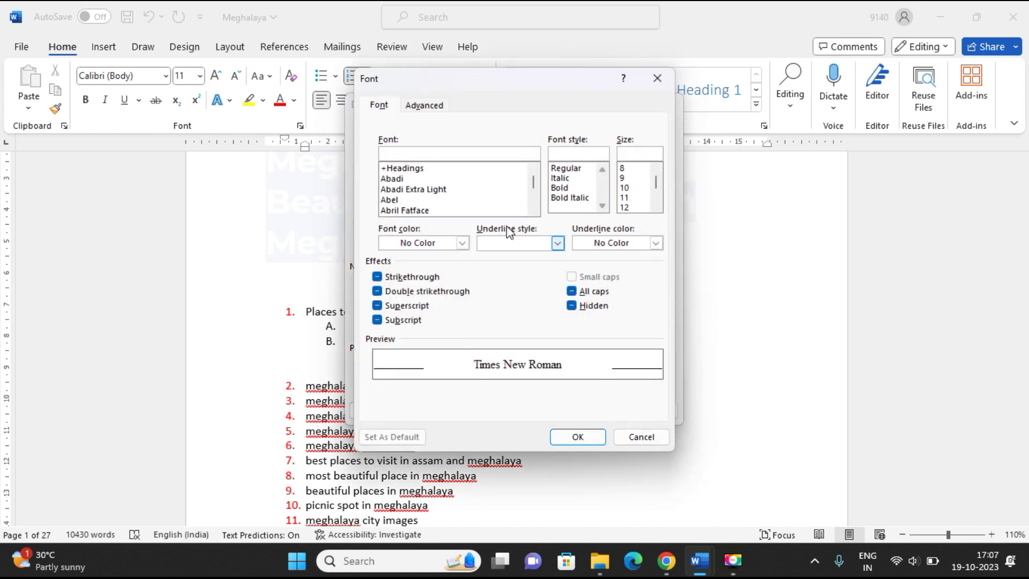
pyautogui.click(415, 168)
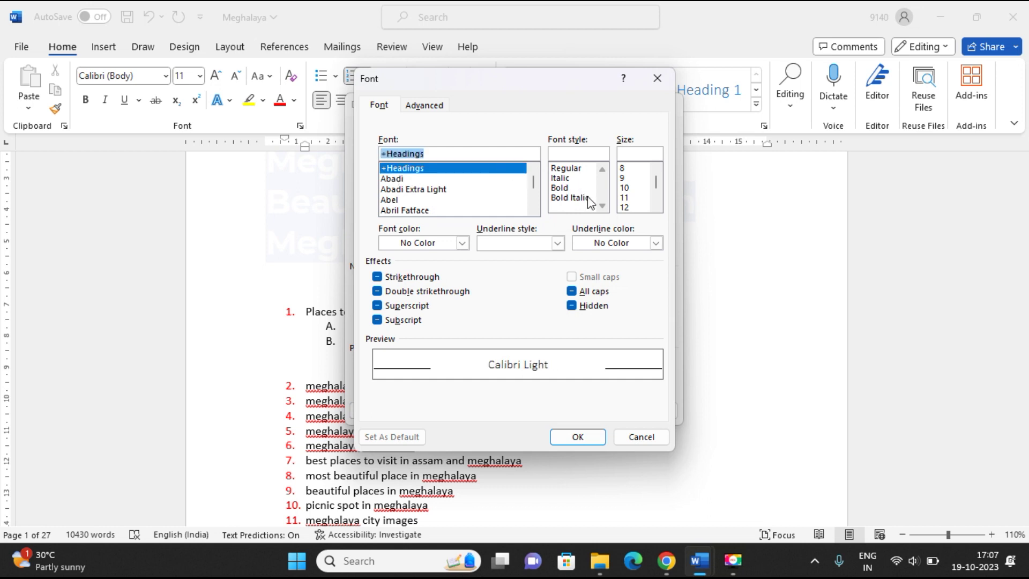
pyautogui.click(412, 245)
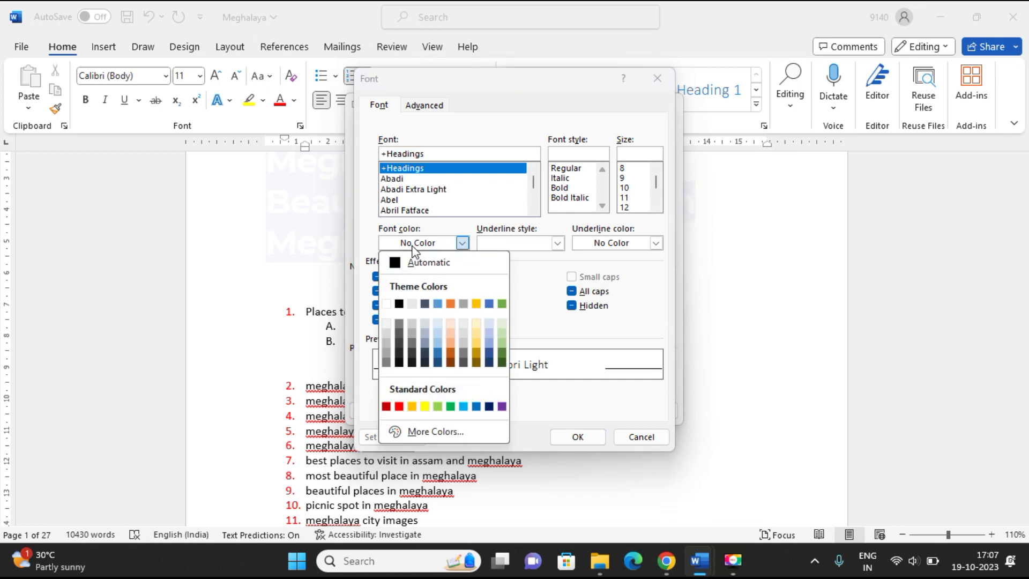
pyautogui.click(465, 406)
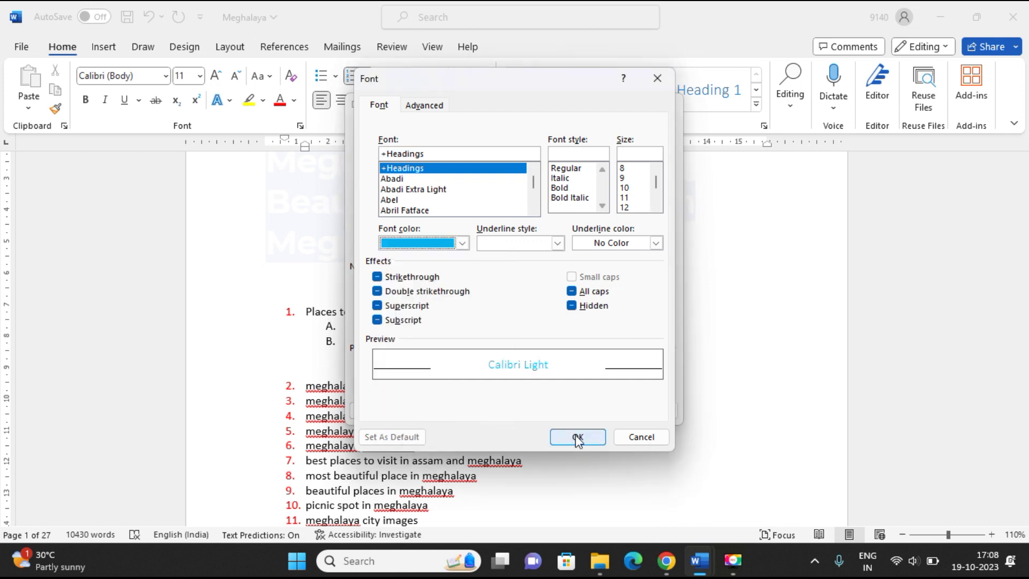
pyautogui.click(578, 437)
pyautogui.click(577, 411)
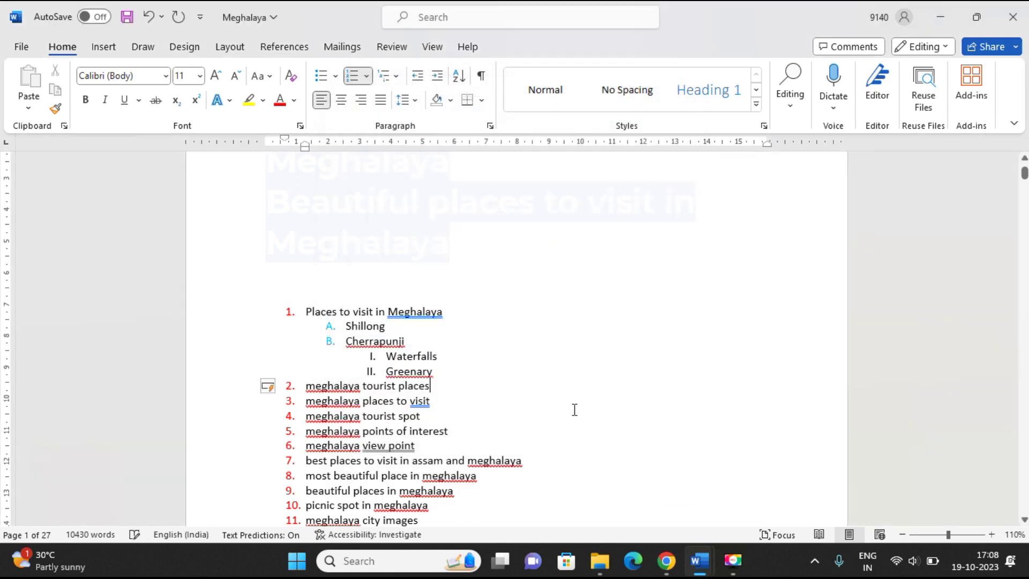
# Place the cursor in the Waterfalls item and open the Multilevel List gallery
pyautogui.scroll(-1, 321, 321)
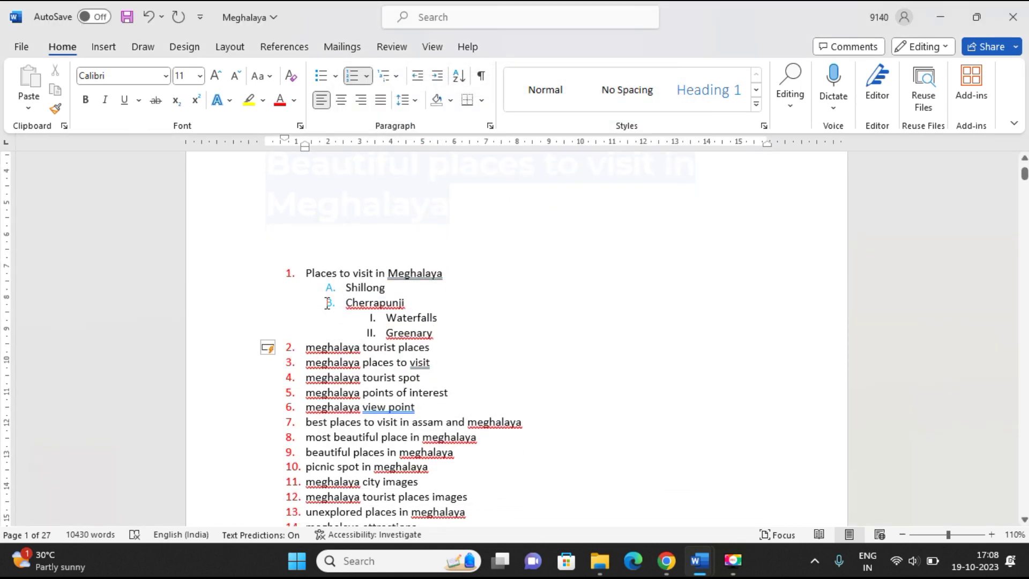
pyautogui.click(336, 295)
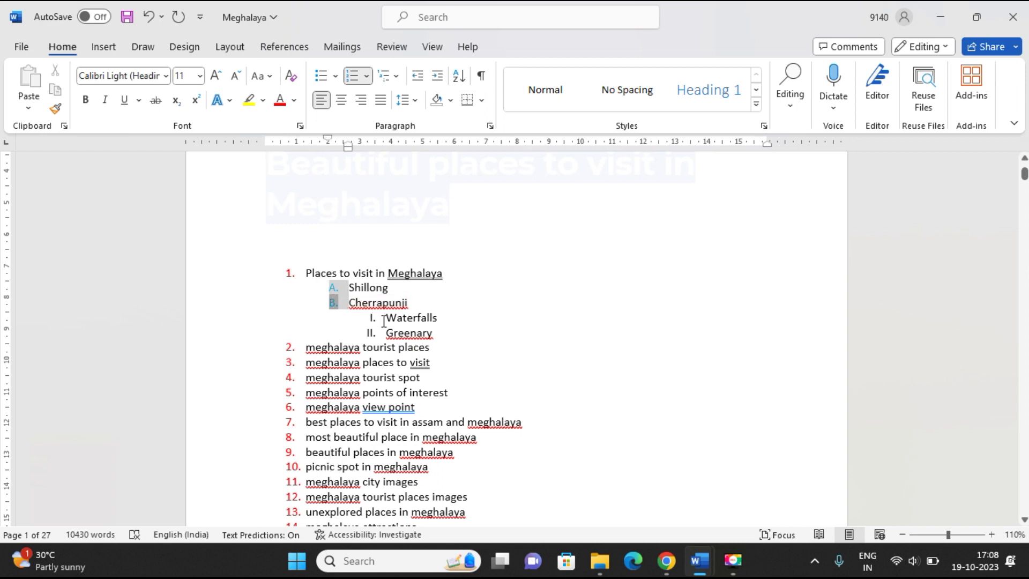
pyautogui.rightClick(378, 303)
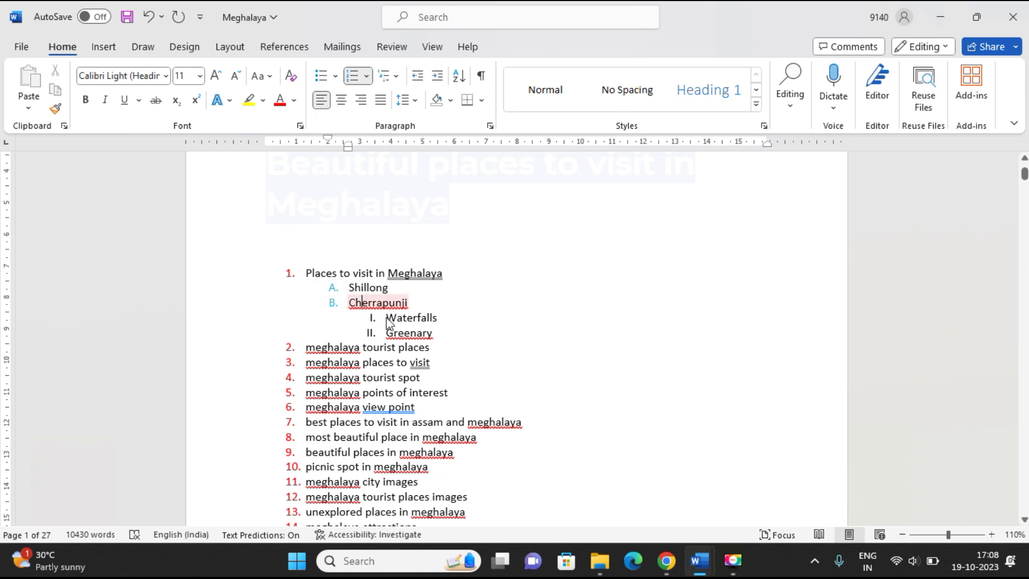
pyautogui.click(584, 314)
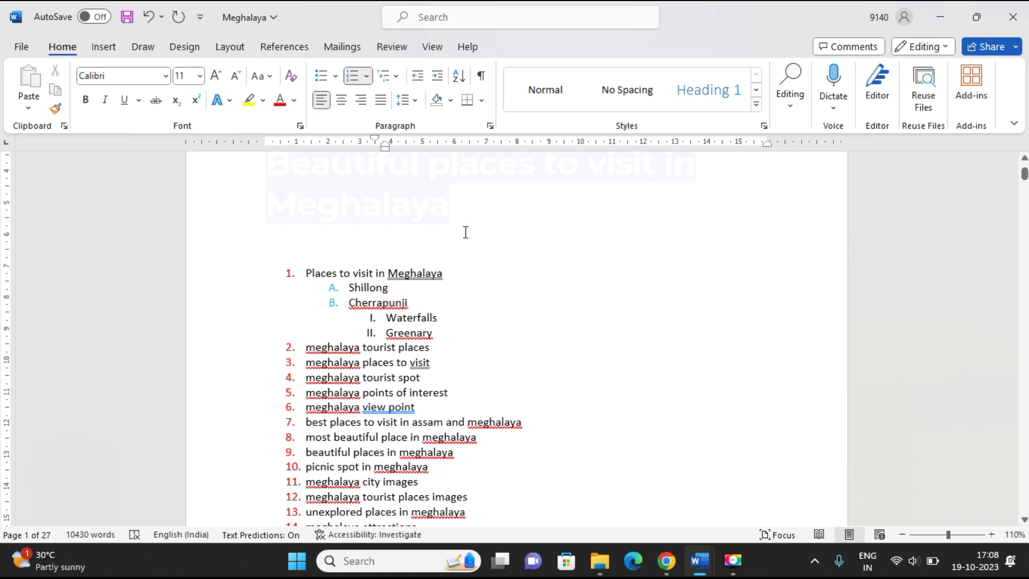
pyautogui.click(390, 75)
pyautogui.moveTo(471, 233)
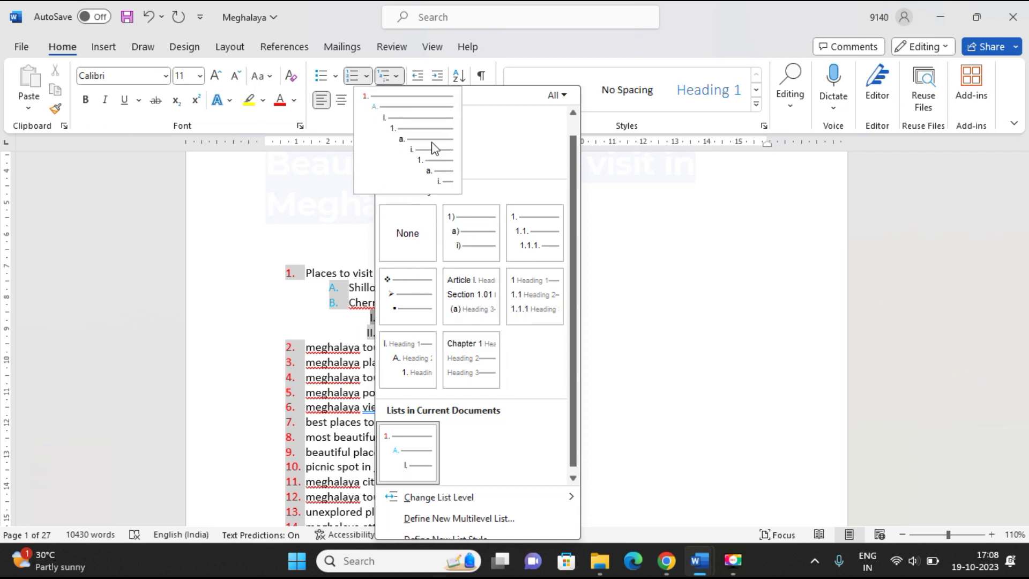
# Set the level-3 number font colour to yellow for the I. and II. numerals
pyautogui.click(440, 517)
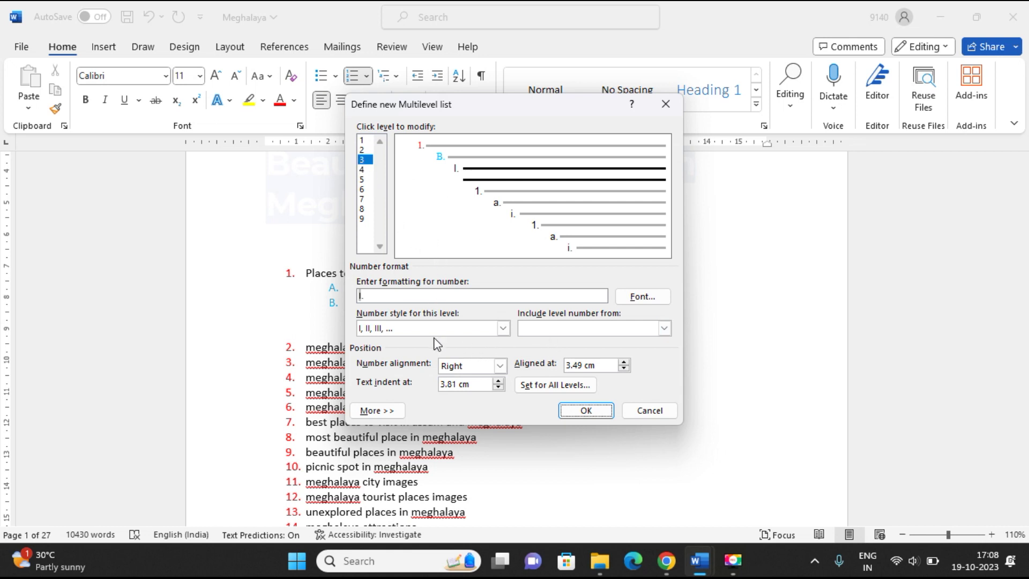
pyautogui.click(640, 297)
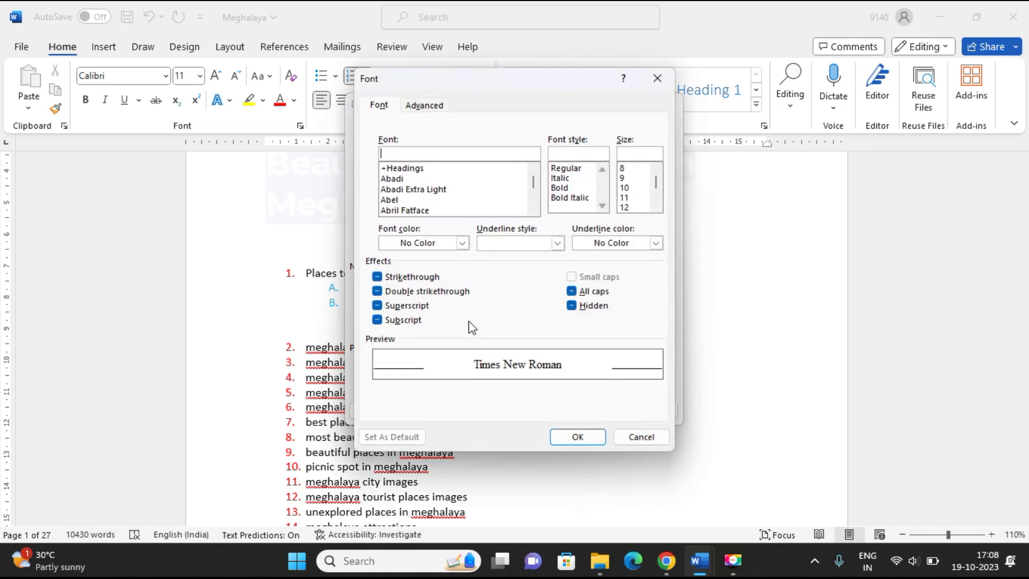
pyautogui.click(461, 243)
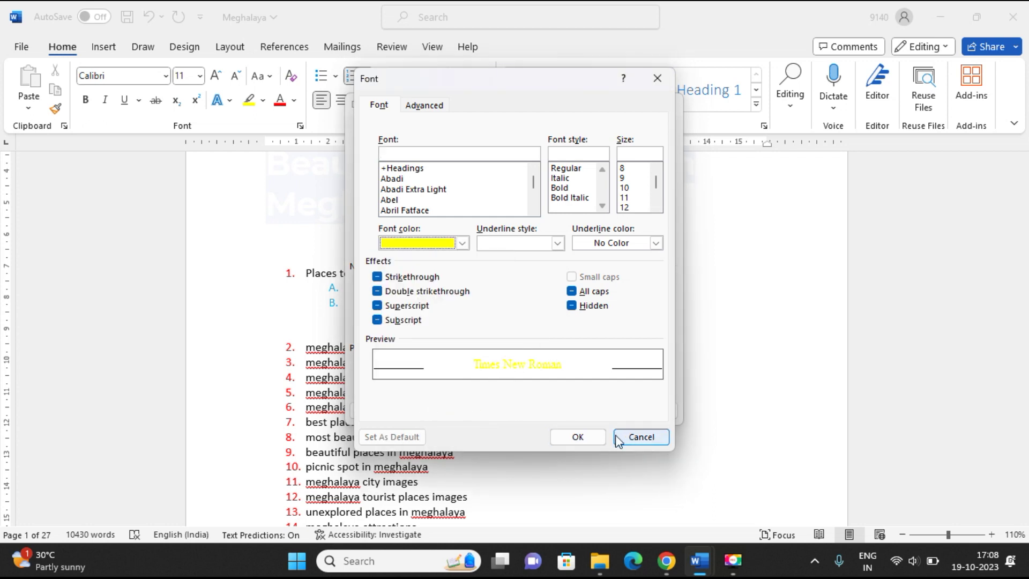
pyautogui.click(579, 437)
pyautogui.click(586, 411)
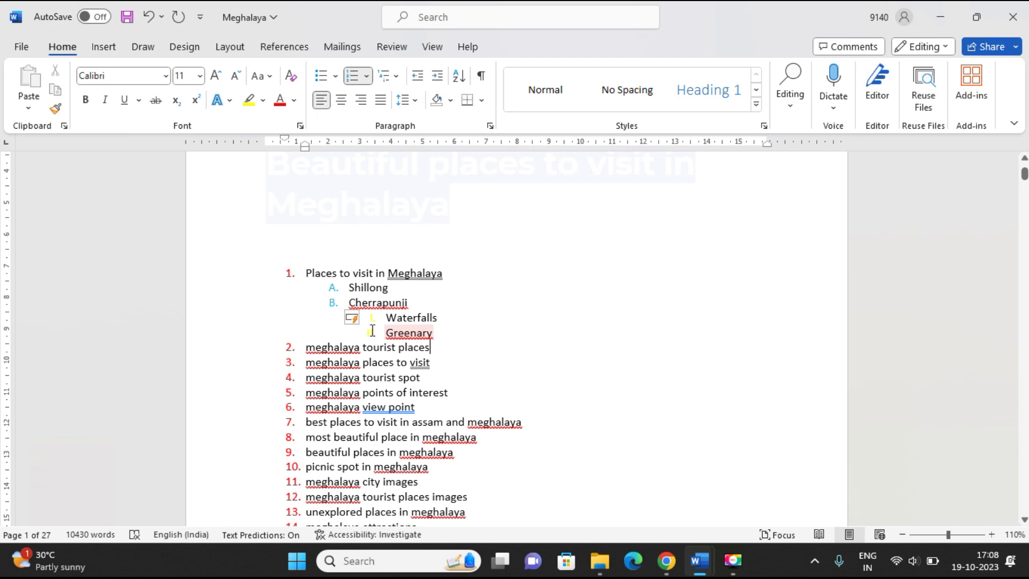
pyautogui.click(291, 275)
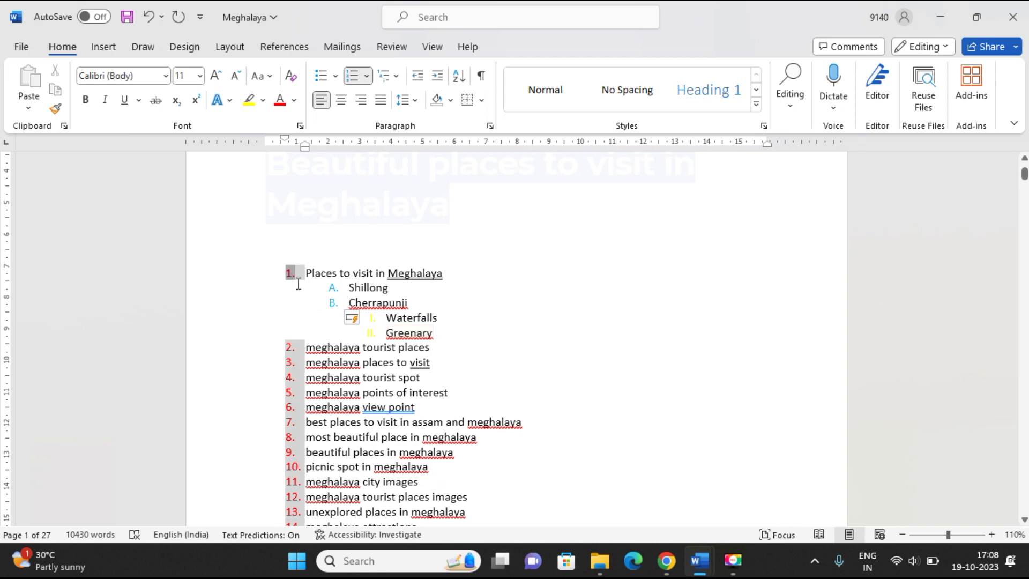
pyautogui.click(334, 287)
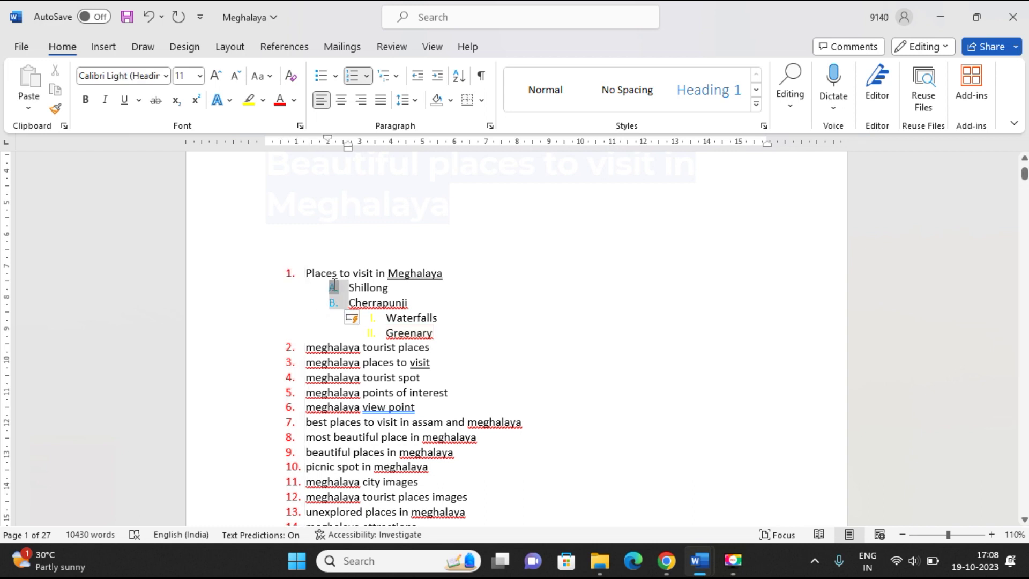
pyautogui.click(373, 317)
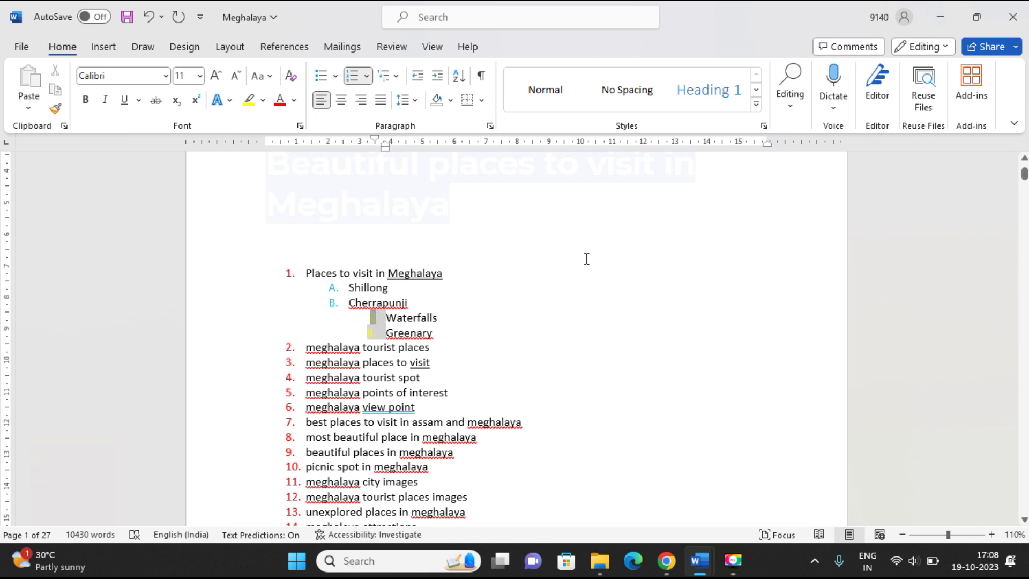
pyautogui.scroll(-3, 586, 262)
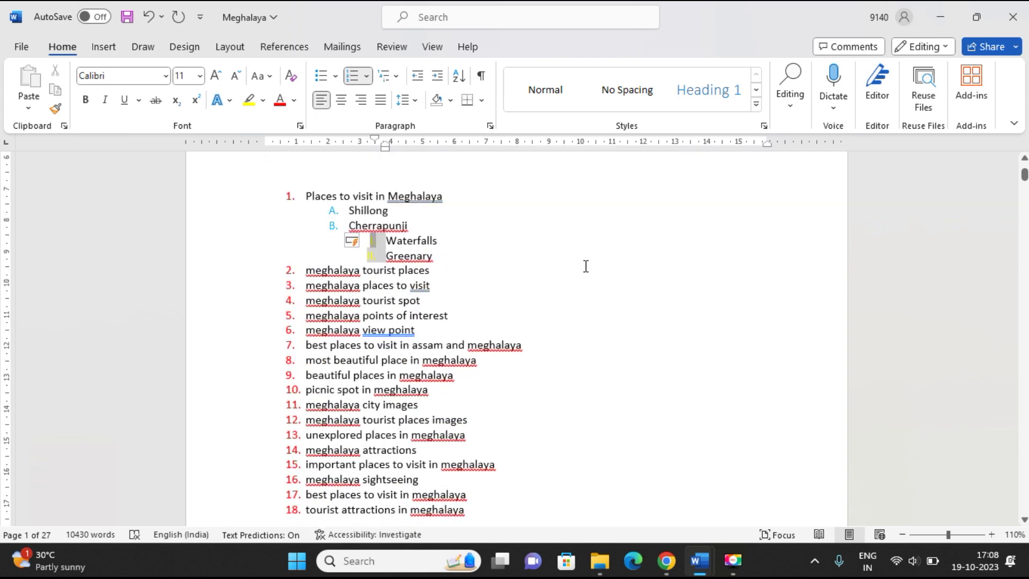
pyautogui.scroll(1, 586, 266)
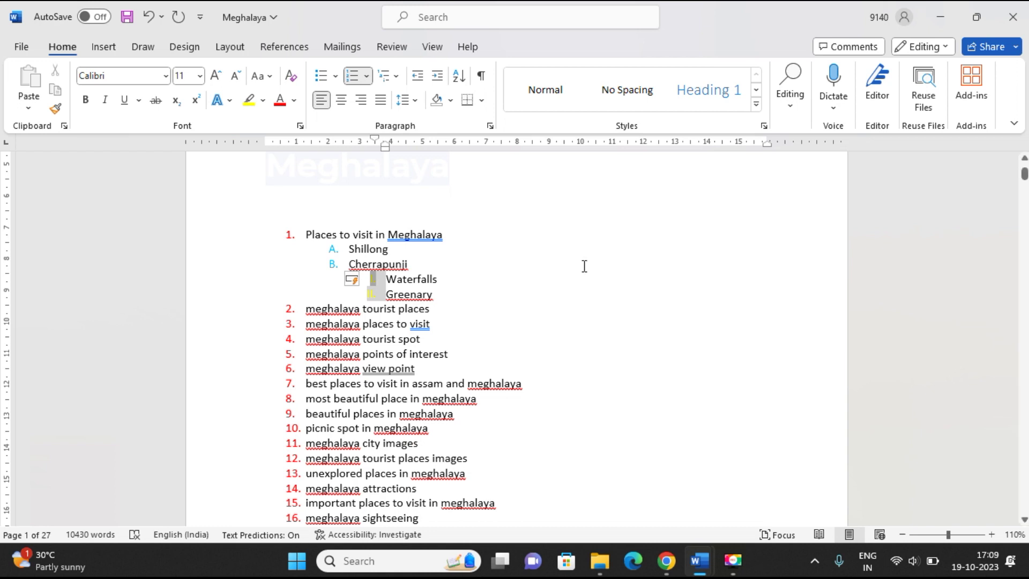
pyautogui.scroll(-2, 584, 266)
pyautogui.scroll(-1, 586, 267)
pyautogui.scroll(-1, 588, 268)
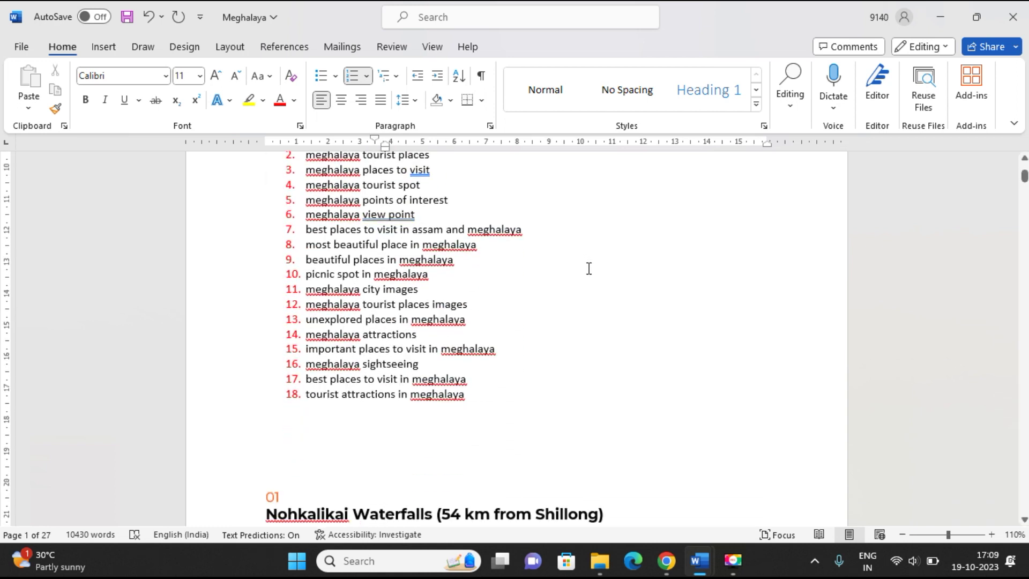
pyautogui.scroll(-1, 588, 268)
pyautogui.scroll(3, 588, 268)
pyautogui.scroll(1, 588, 268)
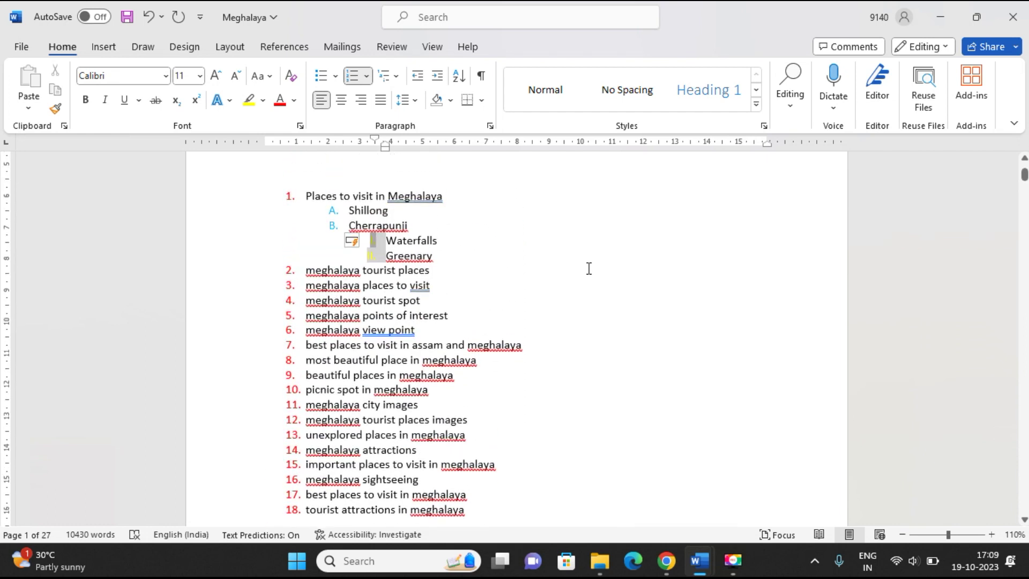
pyautogui.scroll(1, 588, 269)
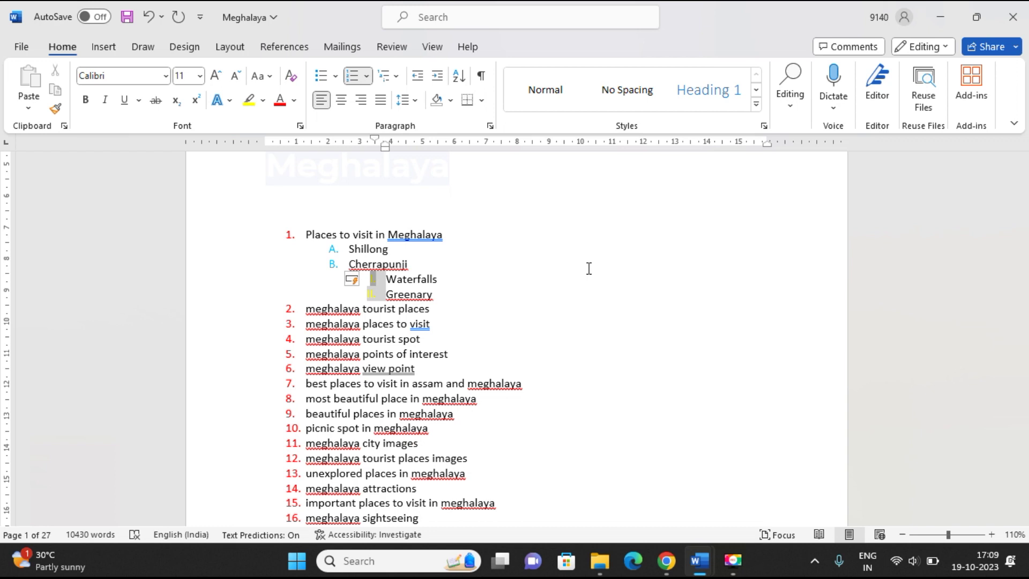
pyautogui.scroll(1, 589, 268)
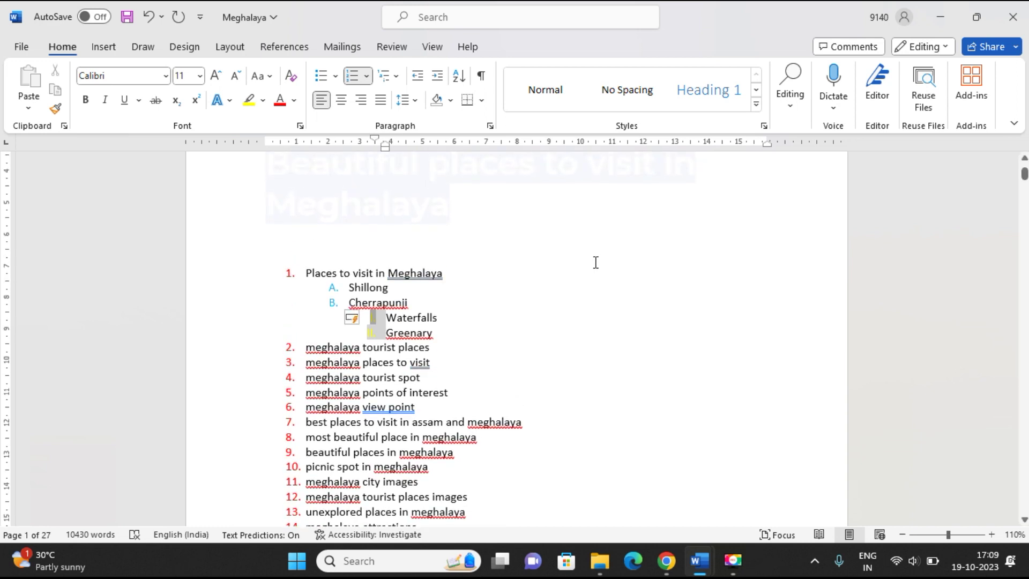
pyautogui.scroll(-1, 596, 262)
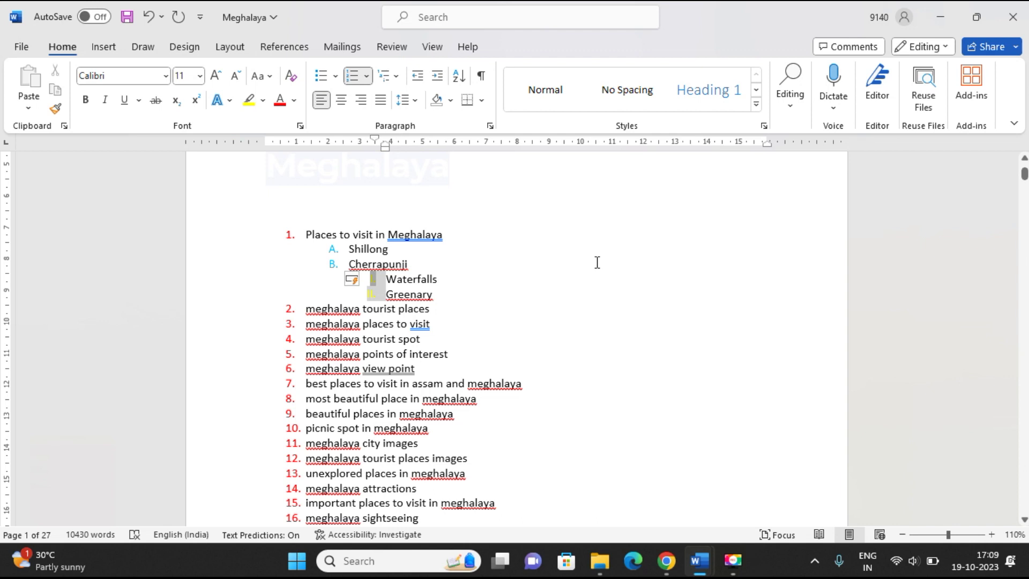